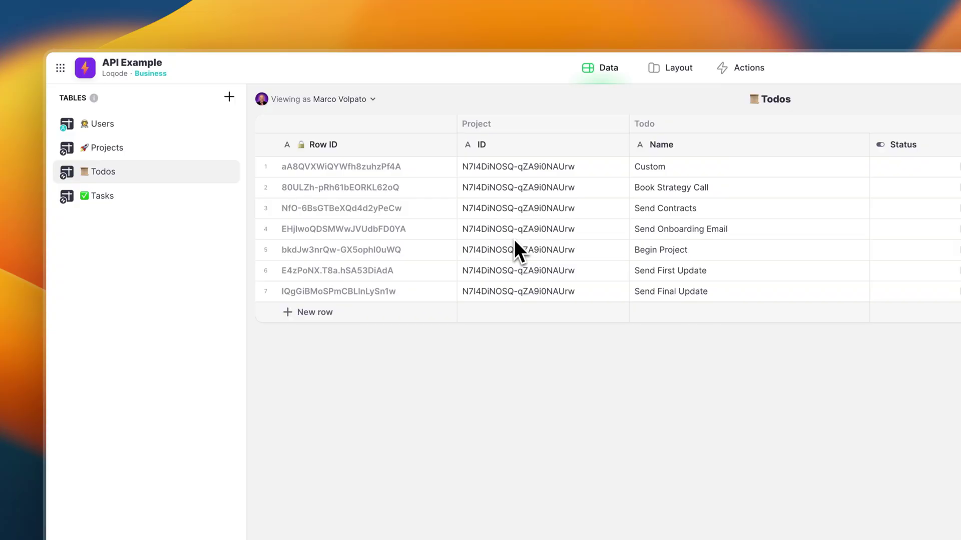
- Delete all rows from the Todos table and confirm the permanent deletion
{"action": "left_click", "coordinate": [237, 118]}
{"action": "key", "text": "Delete"}
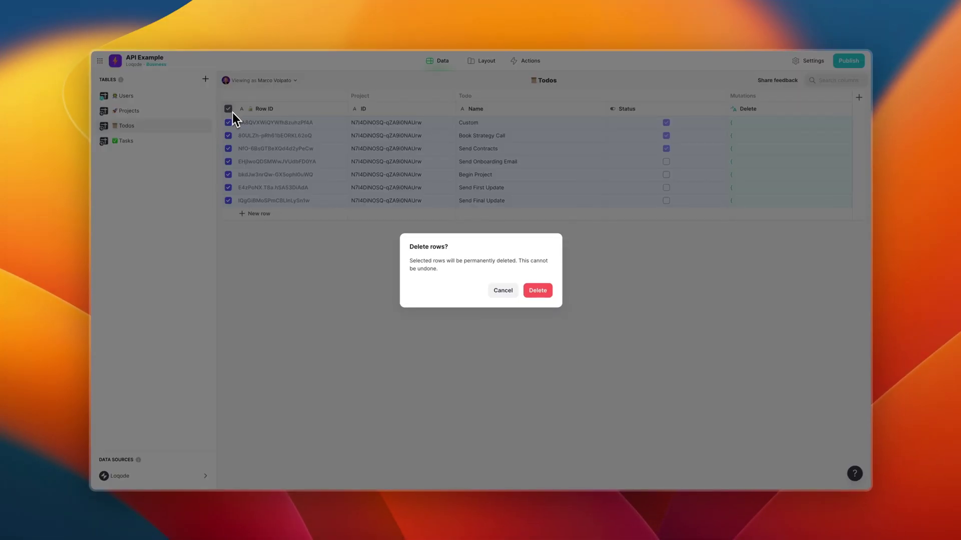
{"action": "left_click", "coordinate": [529, 289]}
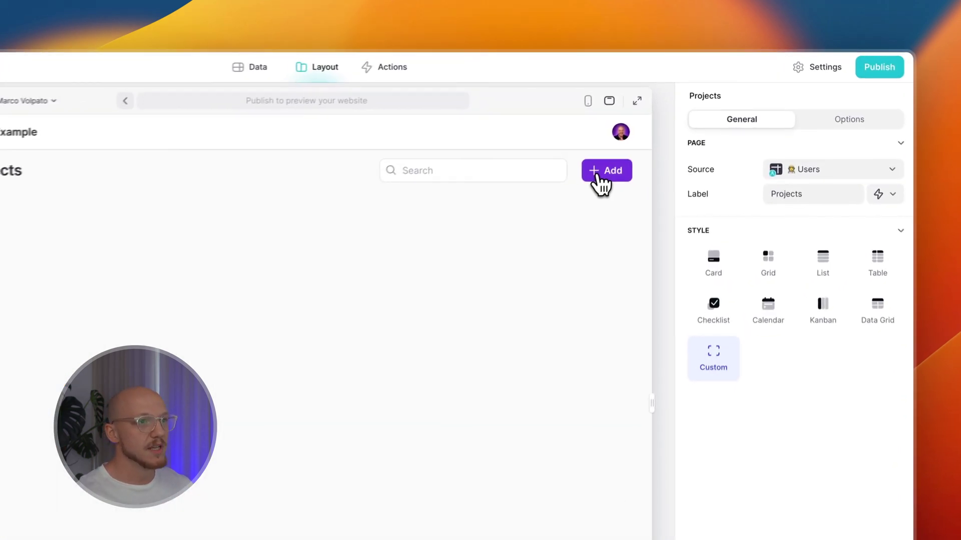
- Add a project named Example 1 without auto-generating todos
{"action": "left_click", "coordinate": [597, 180]}
{"action": "left_click", "coordinate": [546, 195]}
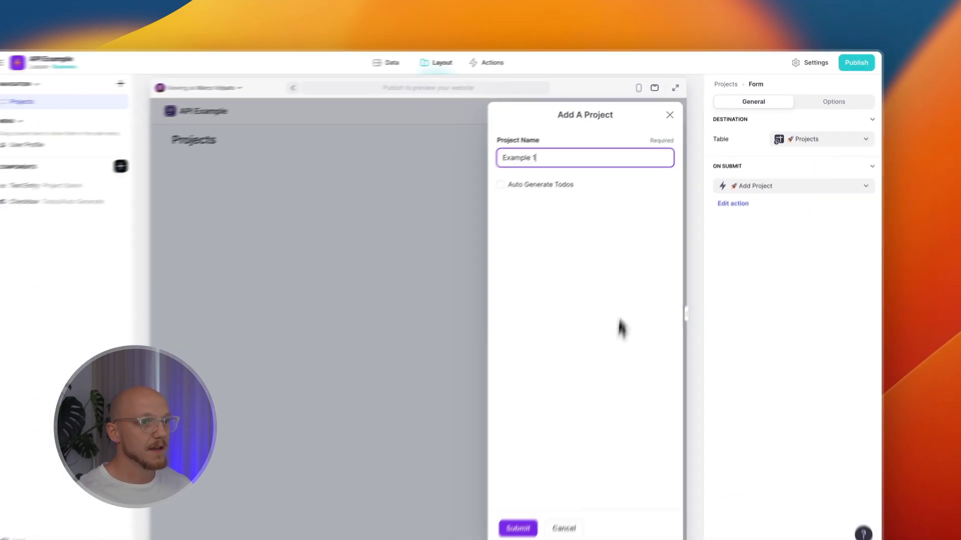
{"action": "left_click", "coordinate": [552, 469]}
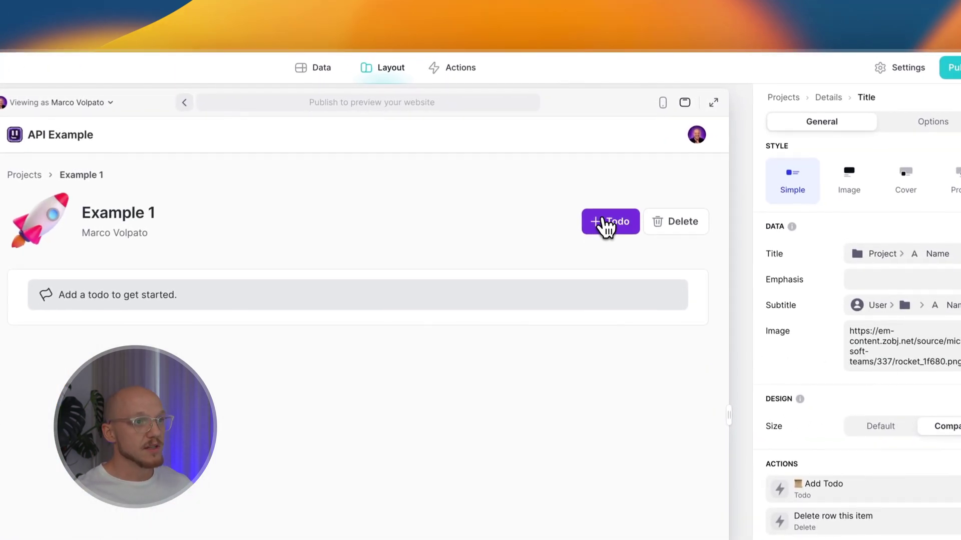
- Add a custom todo named Custom to the Example 1 project, and toggle its completion on and off
{"action": "left_click", "coordinate": [625, 158]}
{"action": "left_click", "coordinate": [585, 205]}
{"action": "type", "text": "Curstom"}
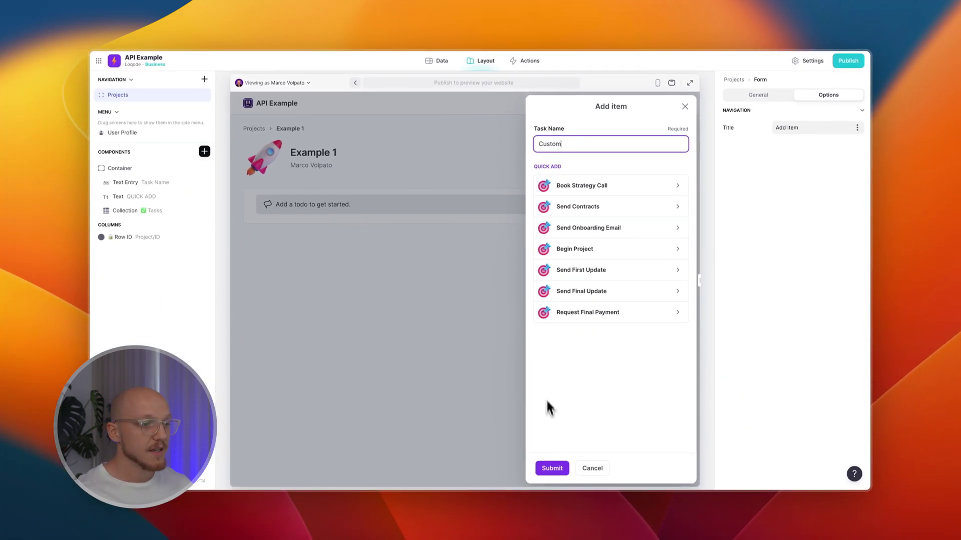
{"action": "left_click", "coordinate": [550, 477]}
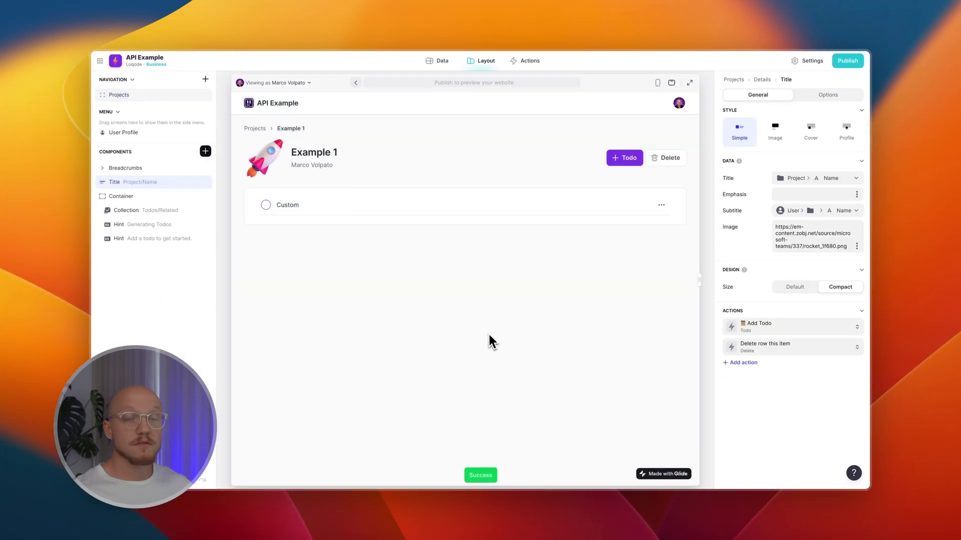
{"action": "left_click", "coordinate": [265, 206]}
{"action": "left_click", "coordinate": [266, 206]}
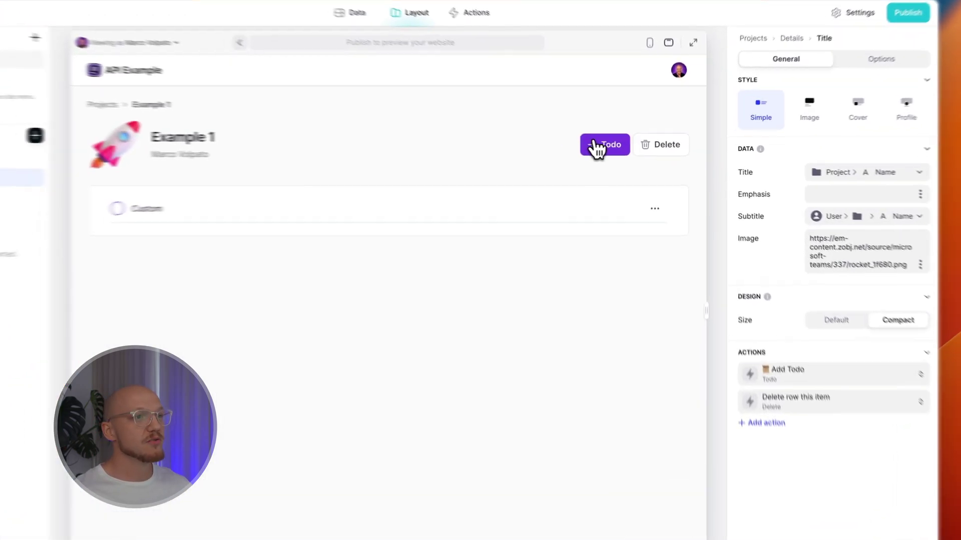
- Quick-add all seven predefined tasks, from Book Strategy Call through Request Final Payment, as todos of Example 1 and close the form
{"action": "left_click", "coordinate": [624, 158]}
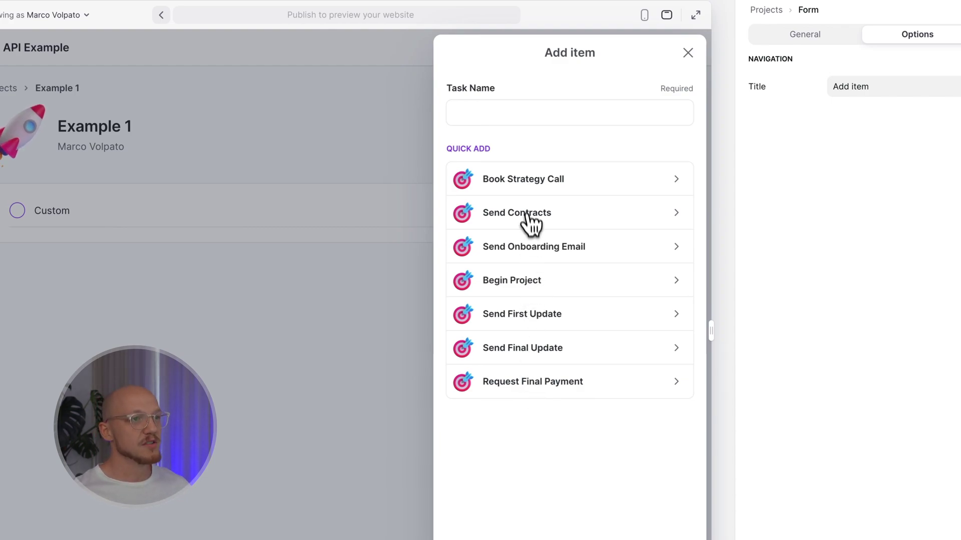
{"action": "left_click", "coordinate": [524, 185]}
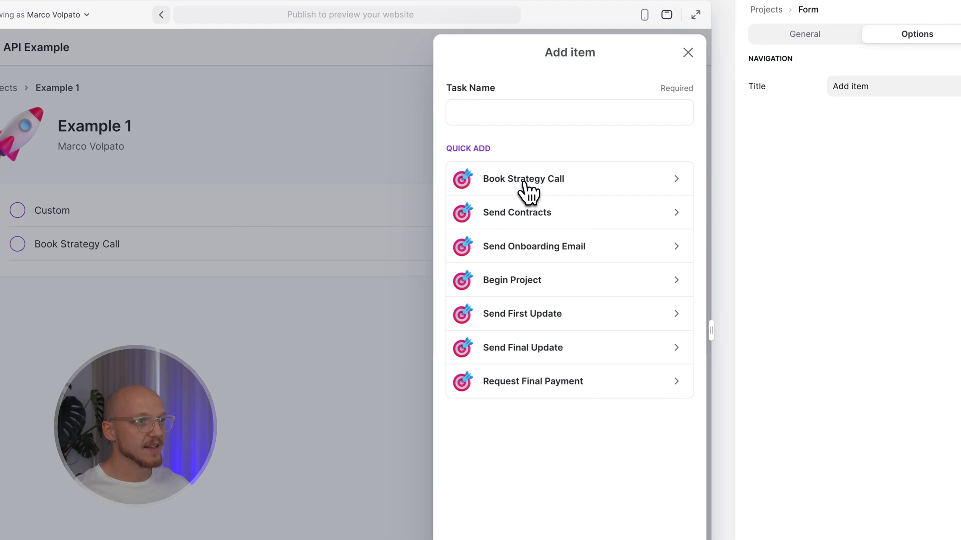
{"action": "left_click", "coordinate": [529, 218]}
{"action": "left_click", "coordinate": [529, 258]}
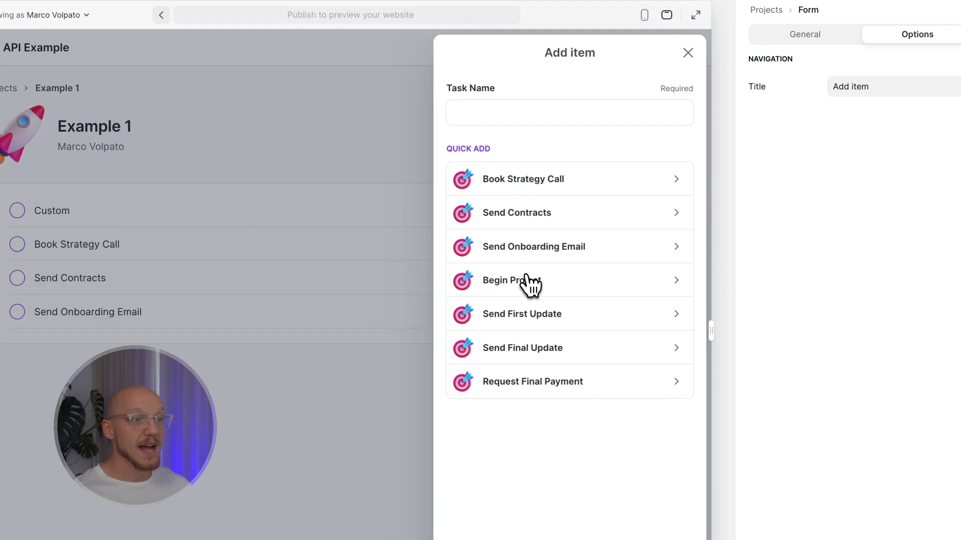
{"action": "left_click", "coordinate": [528, 284]}
{"action": "left_click", "coordinate": [525, 316]}
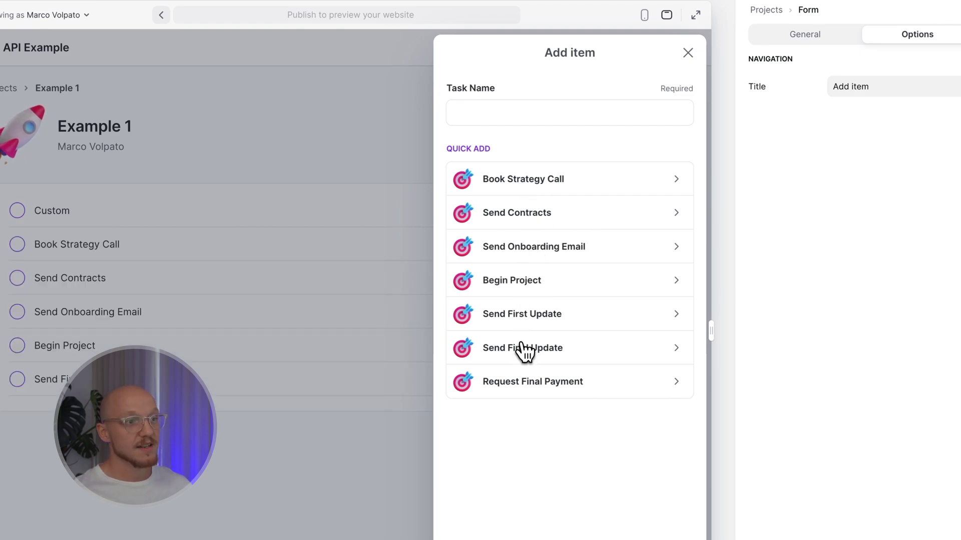
{"action": "left_click", "coordinate": [526, 349]}
{"action": "left_click", "coordinate": [525, 385]}
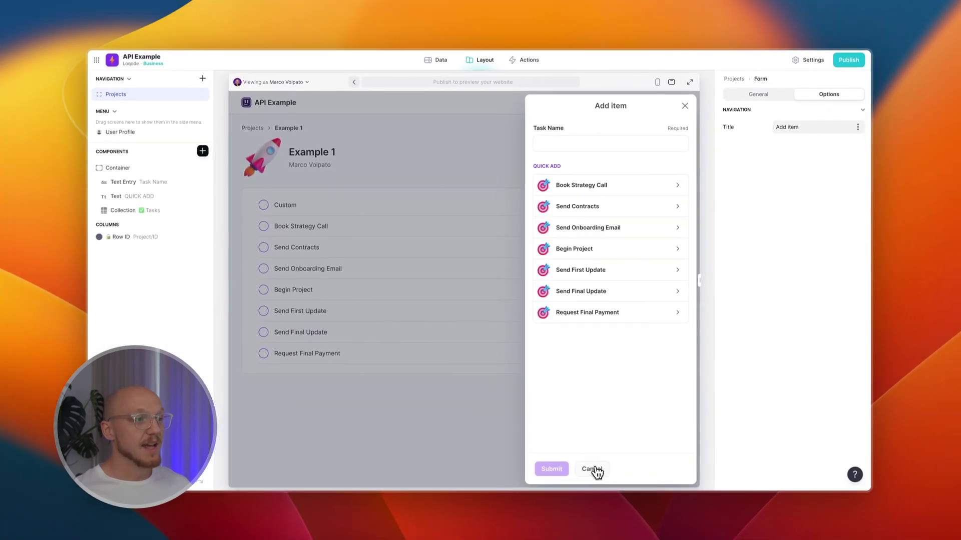
{"action": "left_click", "coordinate": [590, 472]}
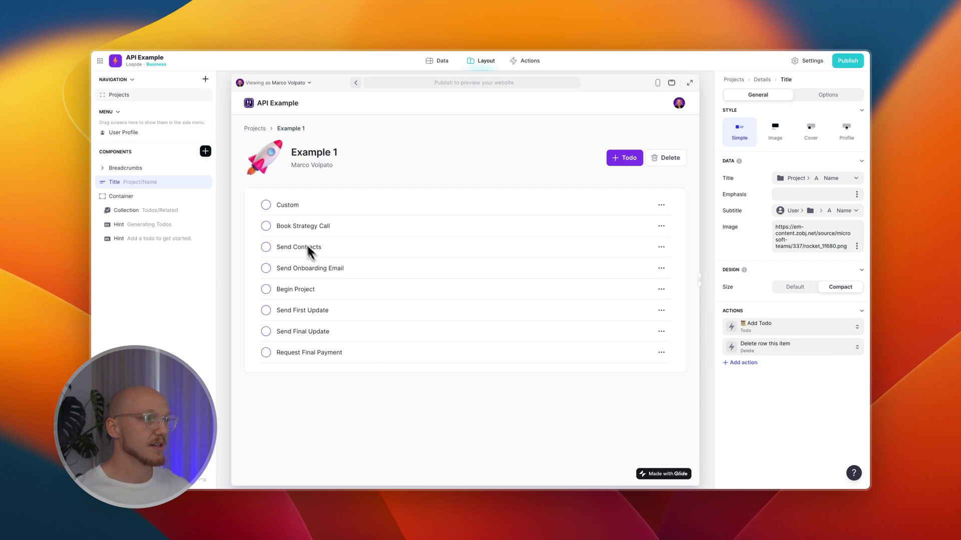
- Mark the Custom, Book Strategy Call and Send Contracts todos as complete and delete the Request Final Payment todo
{"action": "left_click", "coordinate": [266, 204]}
{"action": "left_click", "coordinate": [266, 225]}
{"action": "left_click", "coordinate": [266, 247]}
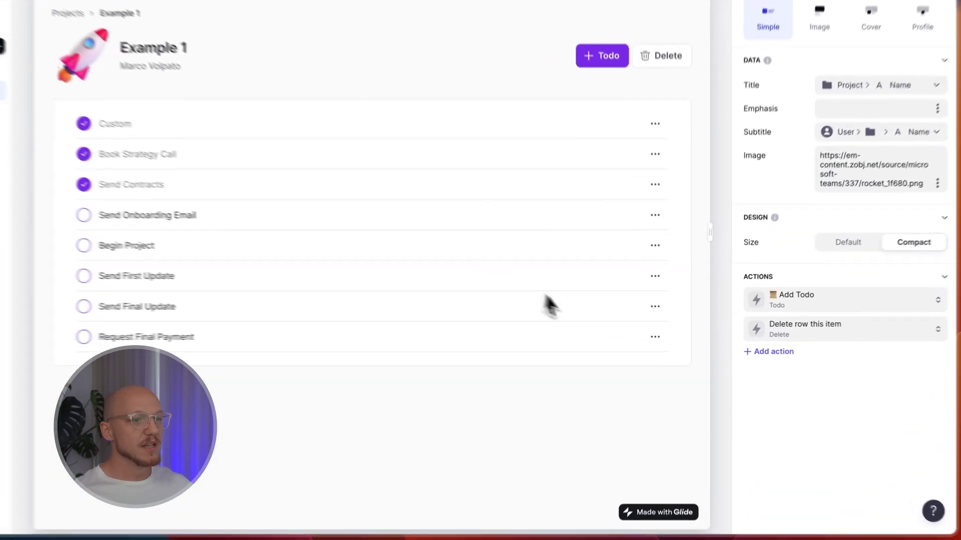
{"action": "left_click", "coordinate": [655, 337]}
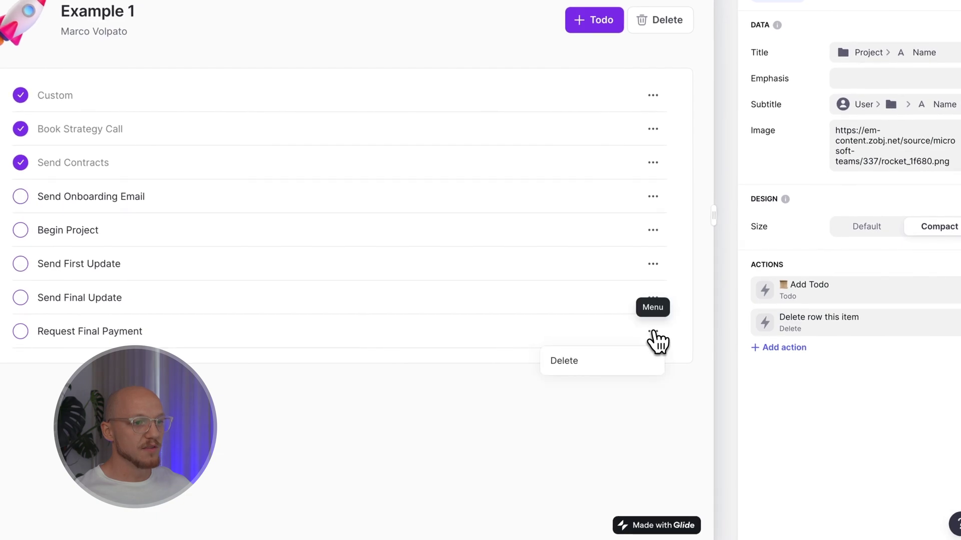
{"action": "left_click", "coordinate": [587, 368]}
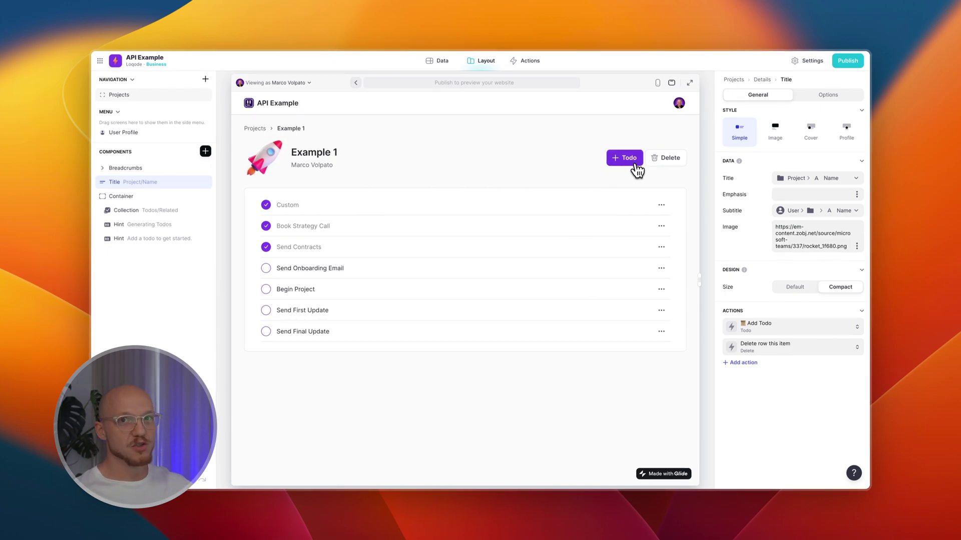
- Delete the Example 1 project and open the Todos data table to check for leftover rows
{"action": "left_click", "coordinate": [667, 158]}
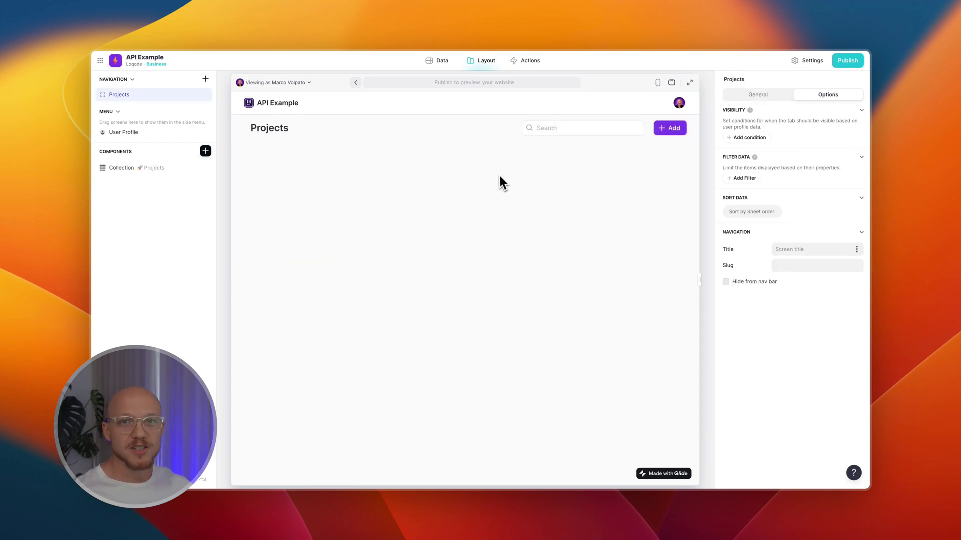
{"action": "left_click", "coordinate": [443, 64]}
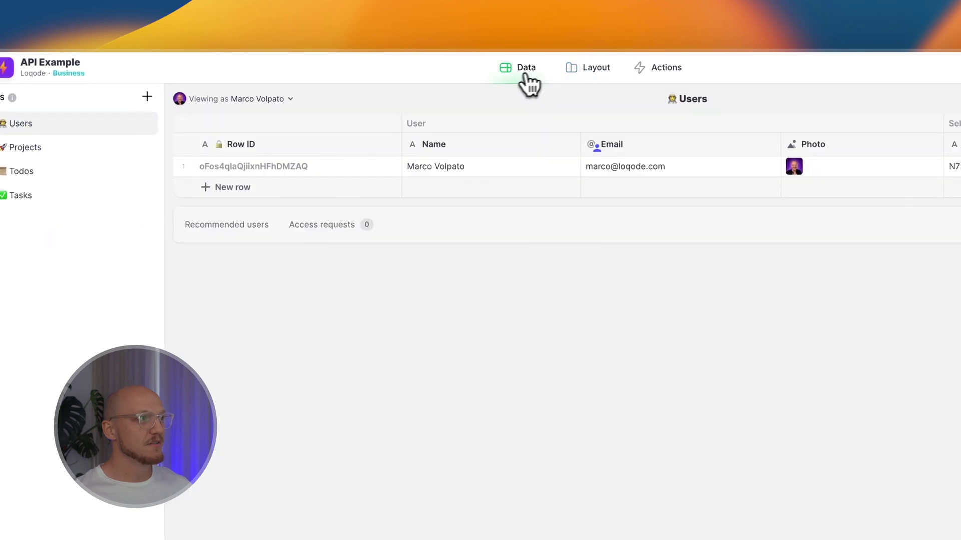
{"action": "left_click", "coordinate": [23, 172]}
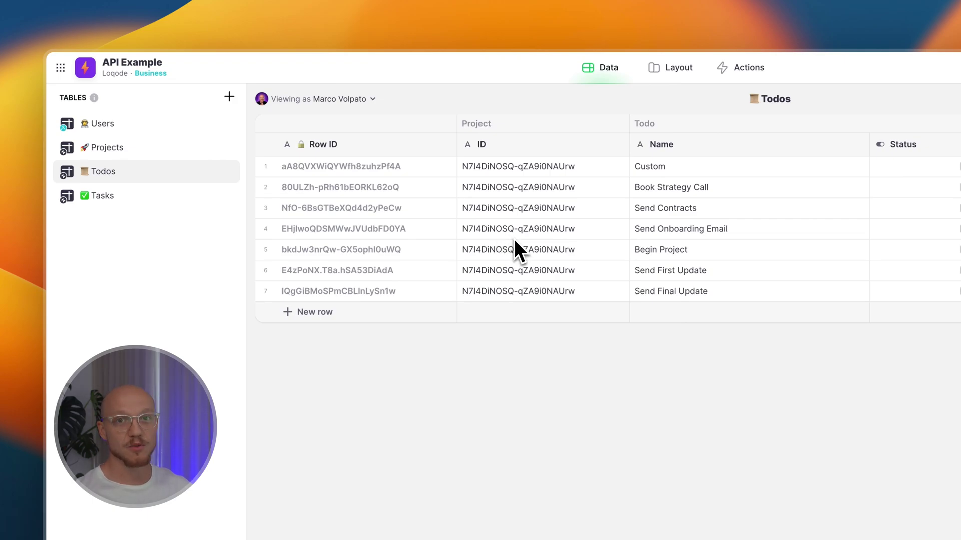
- Select every leftover row of the deleted project in the Todos table and permanently delete them
{"action": "left_click", "coordinate": [264, 144]}
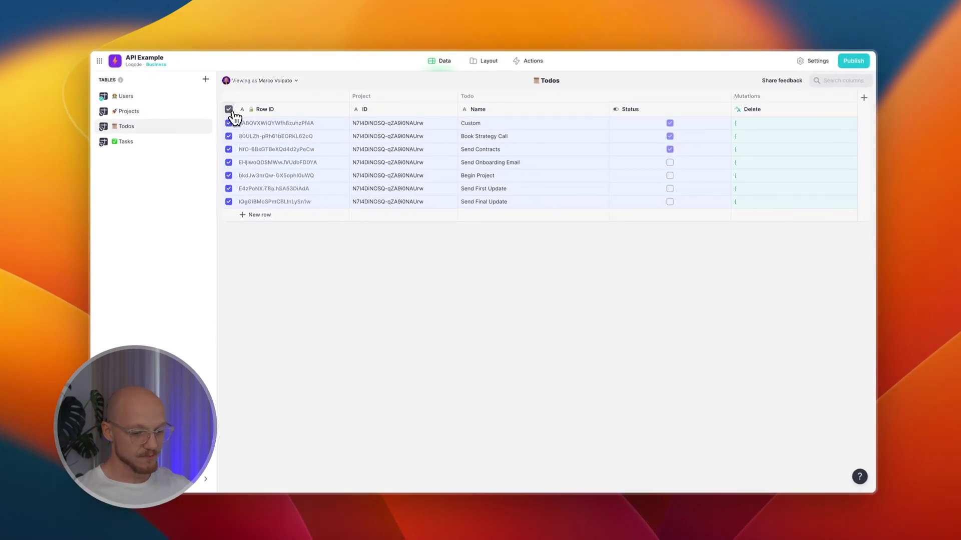
{"action": "key", "text": "Delete"}
{"action": "left_click", "coordinate": [531, 290]}
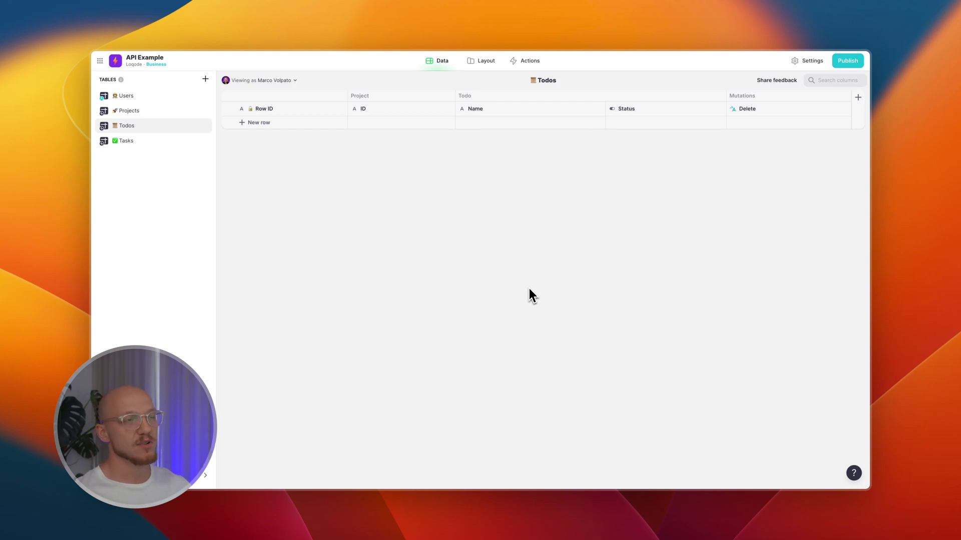
- Return to the app layout and add a project named Example 2 with Auto Generate Todos enabled
{"action": "left_click", "coordinate": [488, 74]}
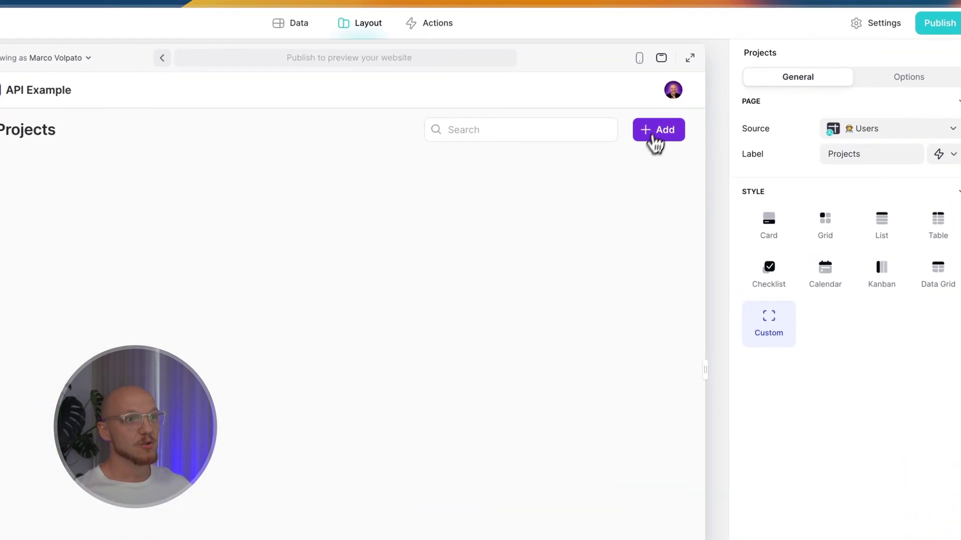
{"action": "left_click", "coordinate": [669, 128]}
{"action": "left_click", "coordinate": [626, 152]}
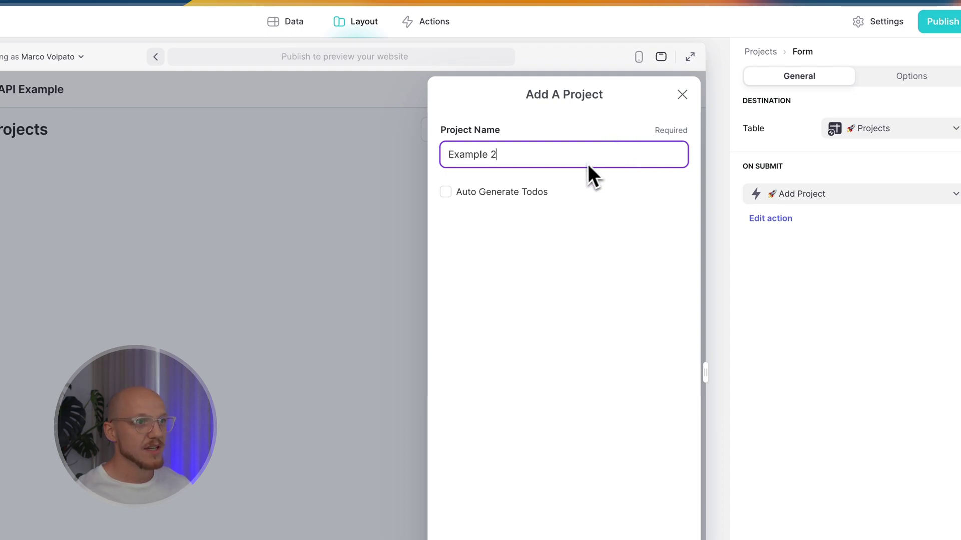
{"action": "left_click", "coordinate": [498, 192]}
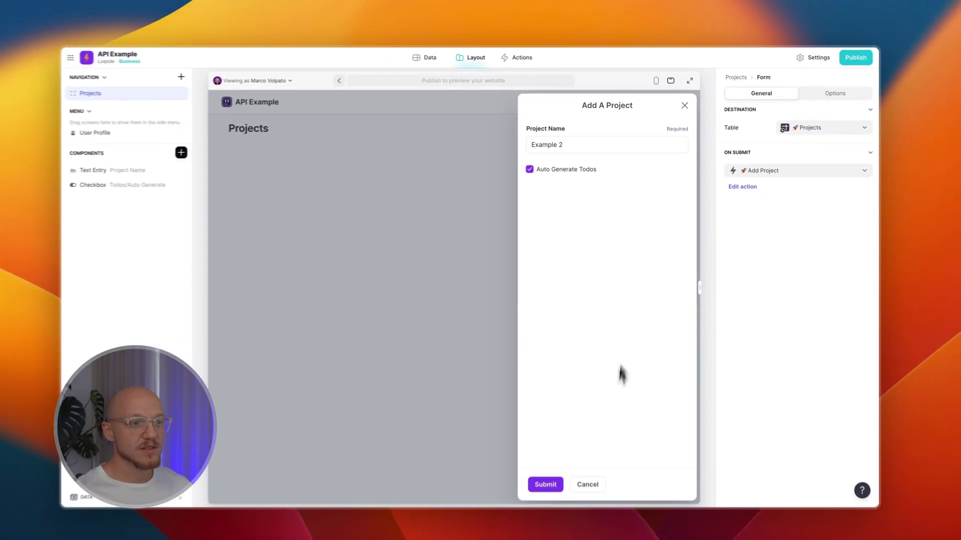
{"action": "left_click", "coordinate": [551, 469]}
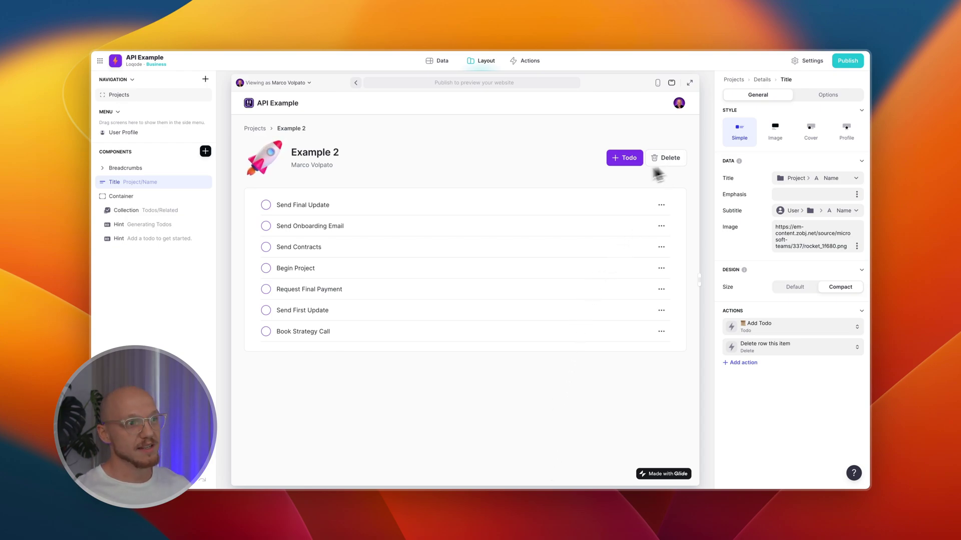
{"action": "left_click", "coordinate": [661, 331]}
{"action": "left_click", "coordinate": [662, 291]}
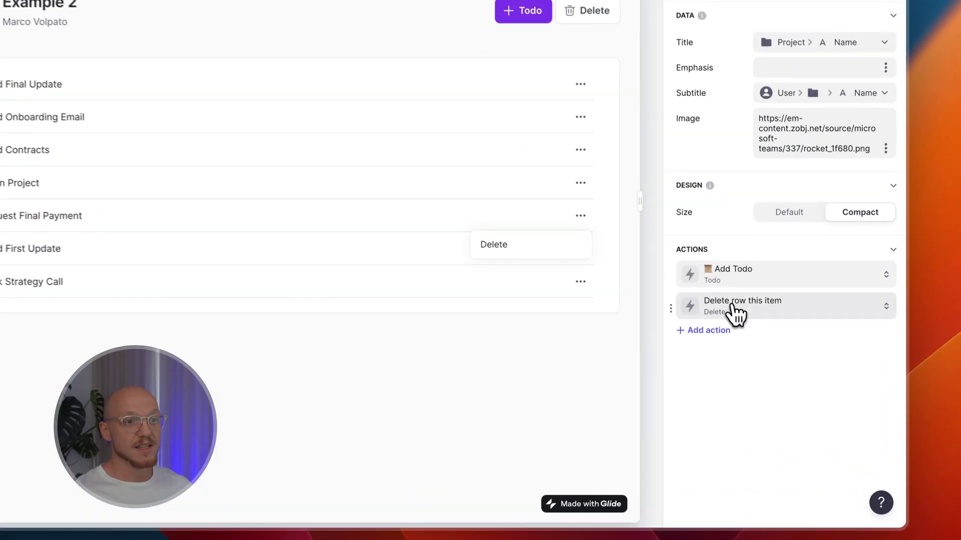
- Change the project title's Delete action from the plain row deletion to the custom Delete Project action
{"action": "left_click", "coordinate": [757, 347]}
{"action": "left_click", "coordinate": [740, 419]}
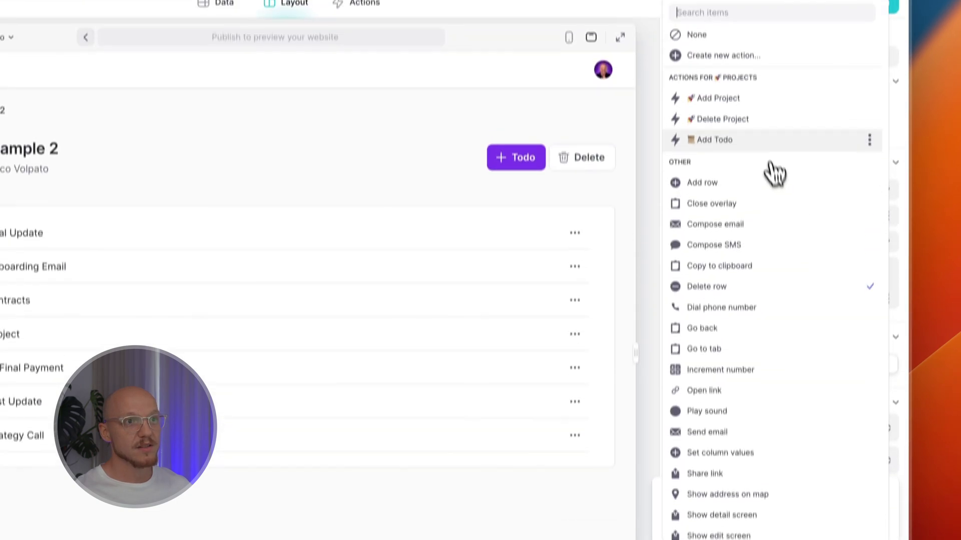
{"action": "left_click", "coordinate": [755, 120]}
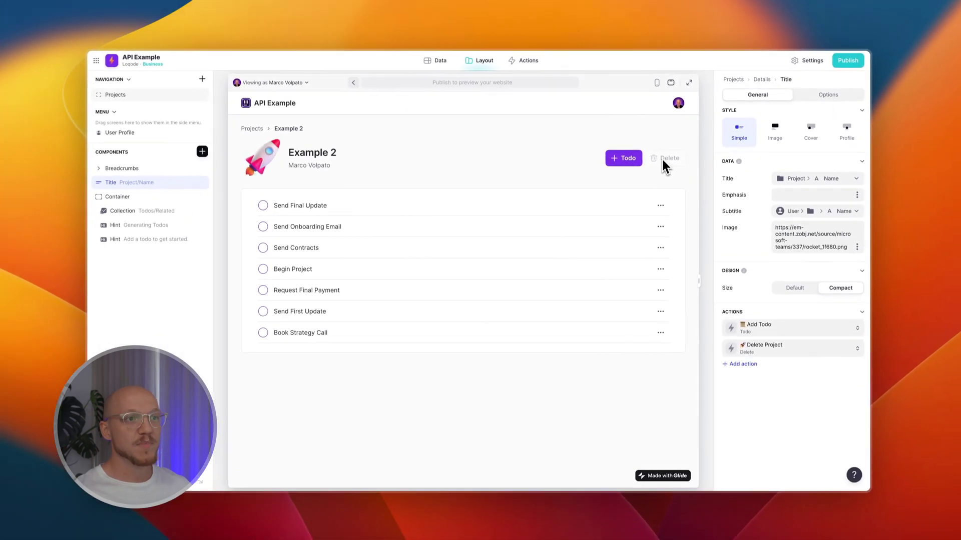
- Delete the Example 2 project with its reconfigured action and check the Projects and Todos data tables for leftover rows
{"action": "left_click", "coordinate": [664, 158]}
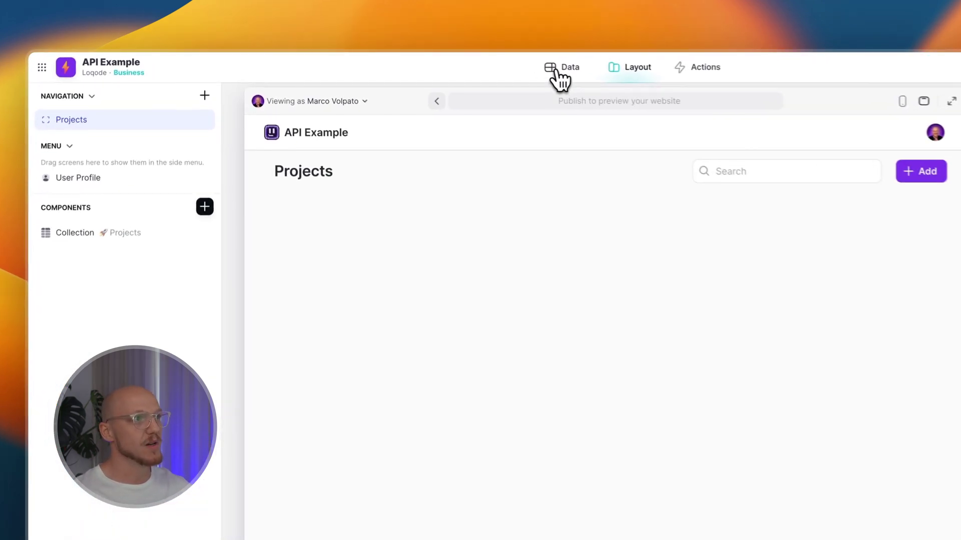
{"action": "left_click", "coordinate": [556, 75]}
{"action": "left_click", "coordinate": [145, 146]}
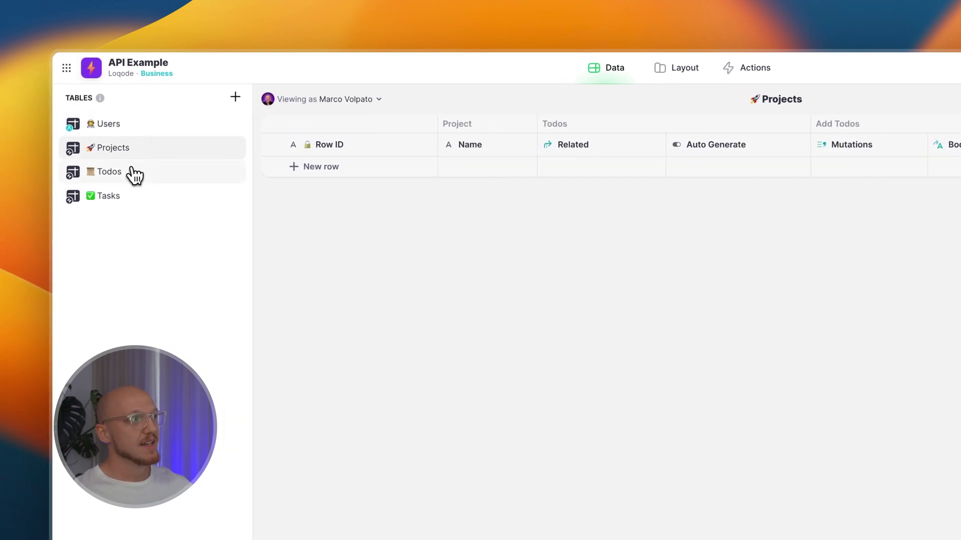
{"action": "left_click", "coordinate": [134, 175]}
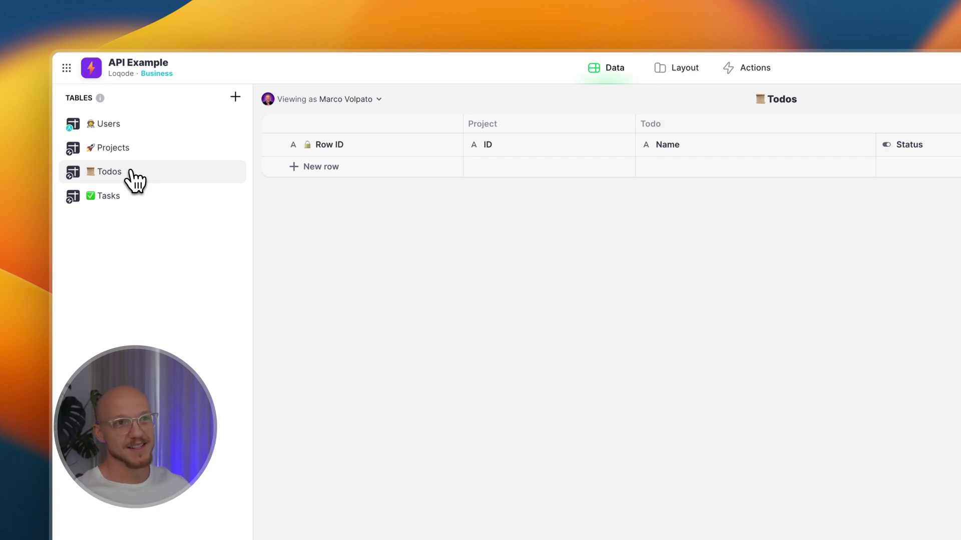
- Return to the app layout and add a project named Example Project with Auto Generate Todos enabled
{"action": "left_click", "coordinate": [676, 68]}
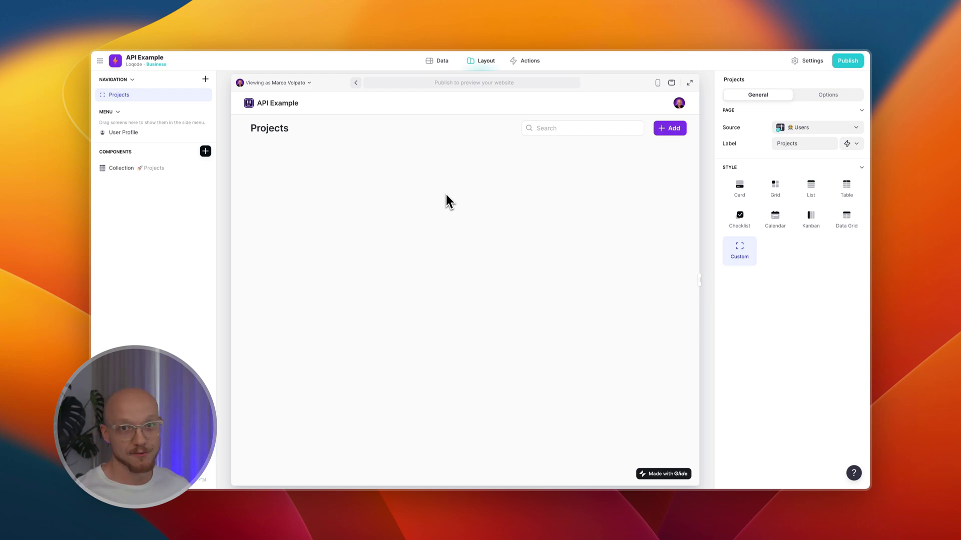
{"action": "left_click", "coordinate": [670, 128]}
{"action": "left_click", "coordinate": [628, 146]}
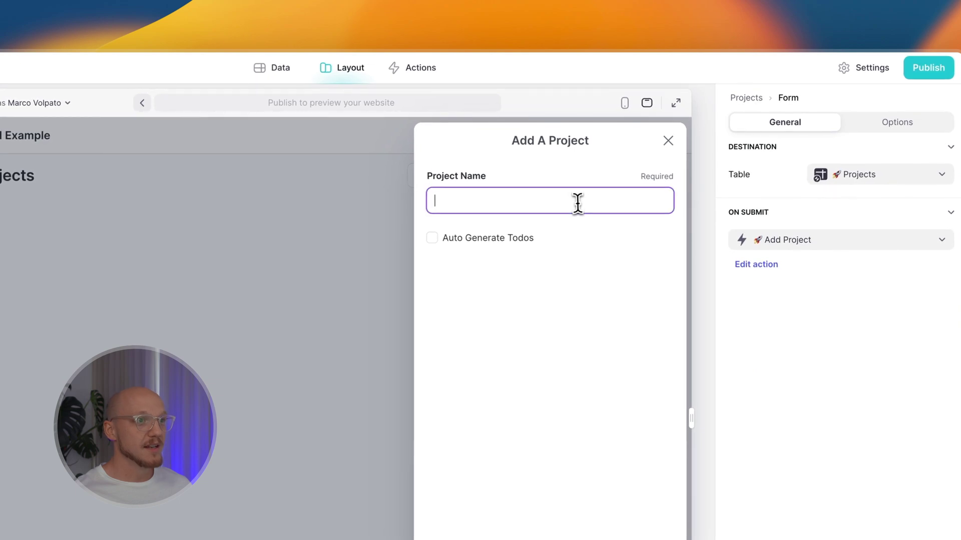
{"action": "type", "text": "E"}
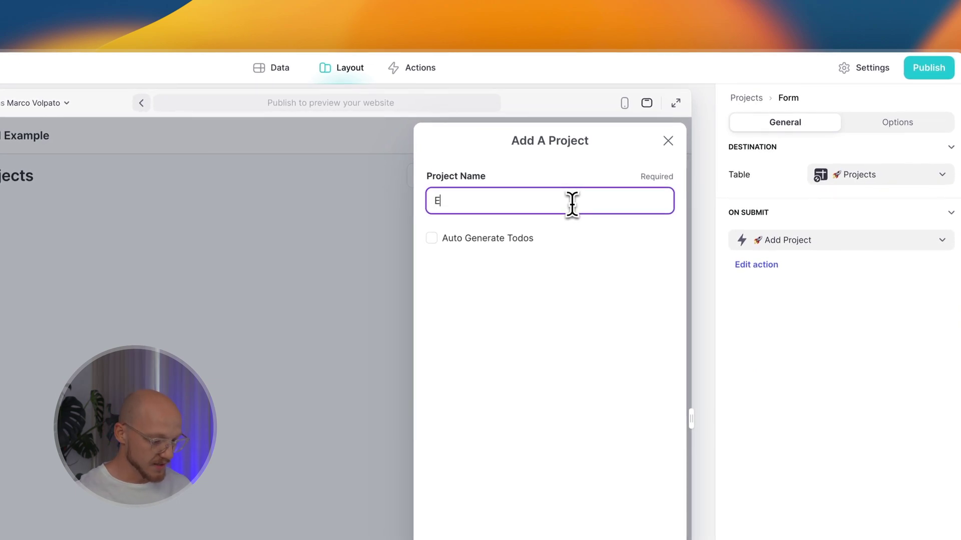
{"action": "type", "text": "xample Project"}
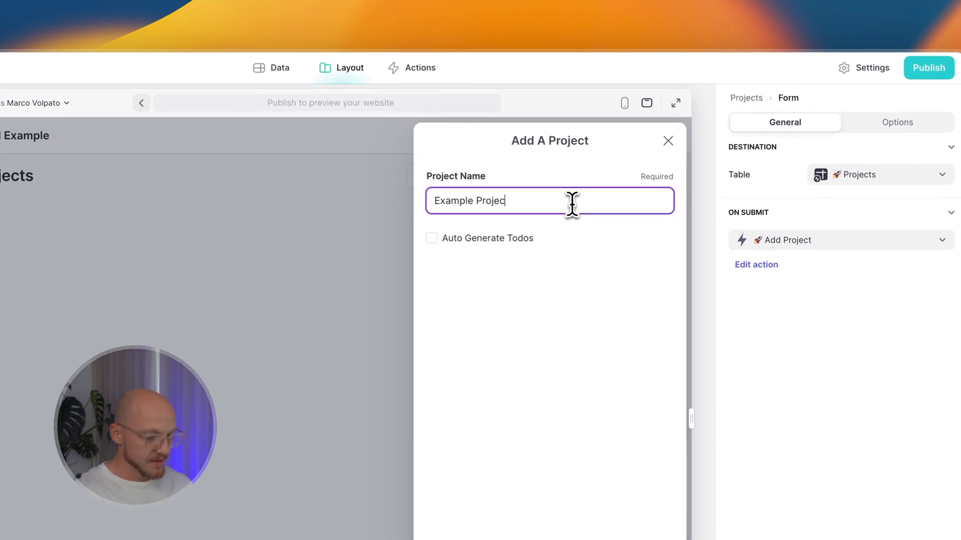
{"action": "left_click", "coordinate": [491, 240]}
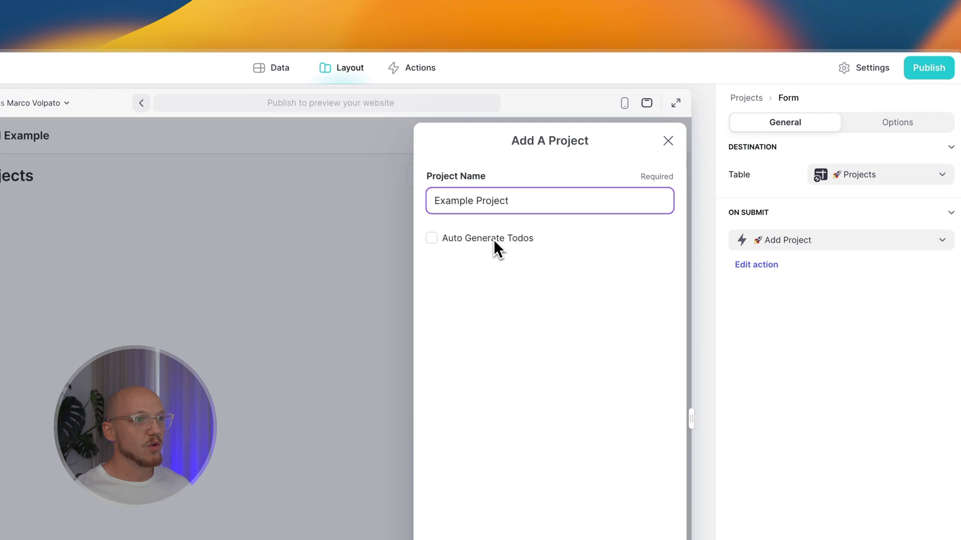
{"action": "left_click", "coordinate": [549, 470]}
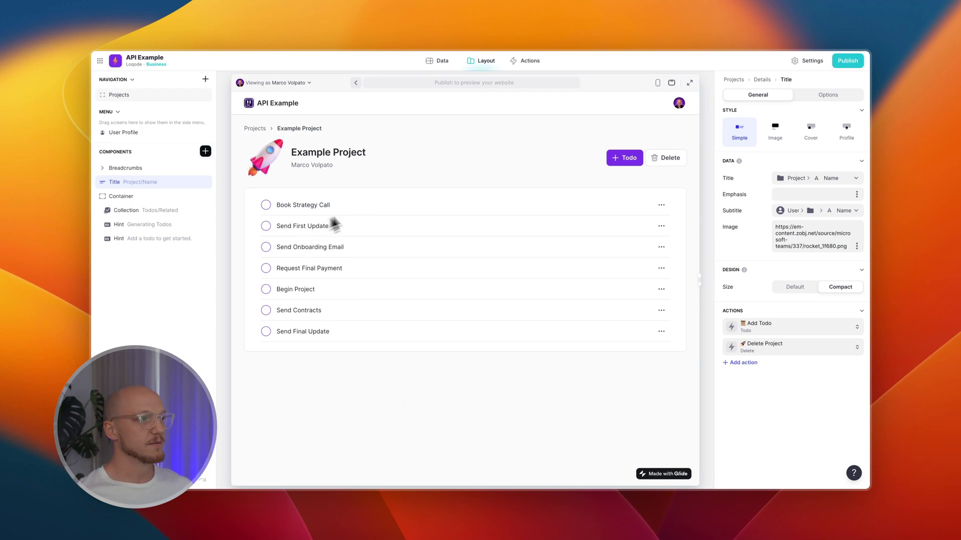
- Open the Tasks data table and inspect the Row ID type for a new column, discarding the column
{"action": "left_click", "coordinate": [440, 62]}
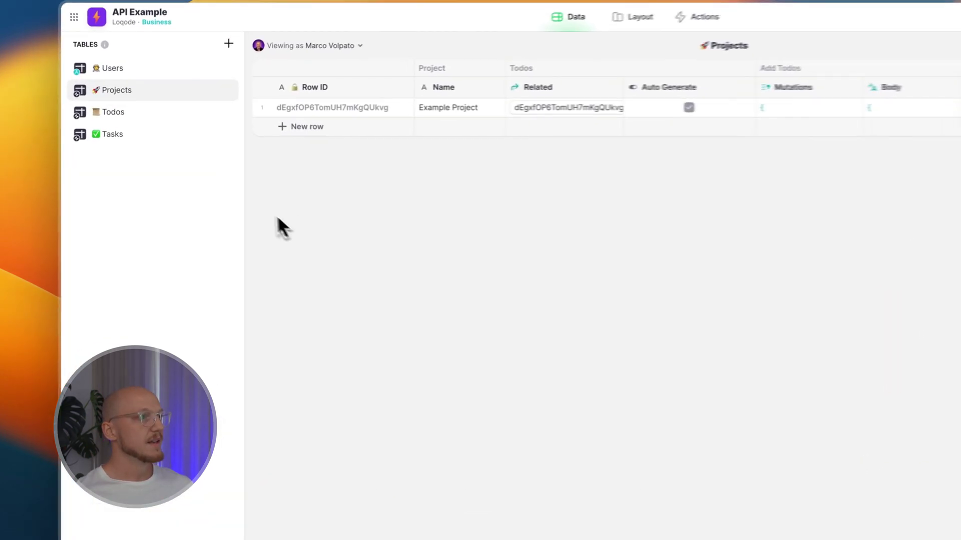
{"action": "left_click", "coordinate": [153, 139]}
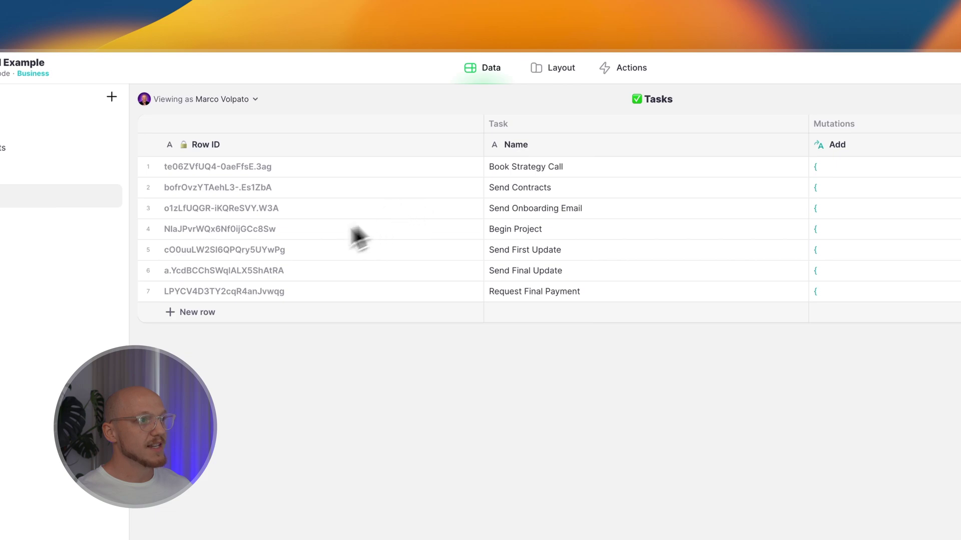
{"action": "left_click", "coordinate": [893, 126]}
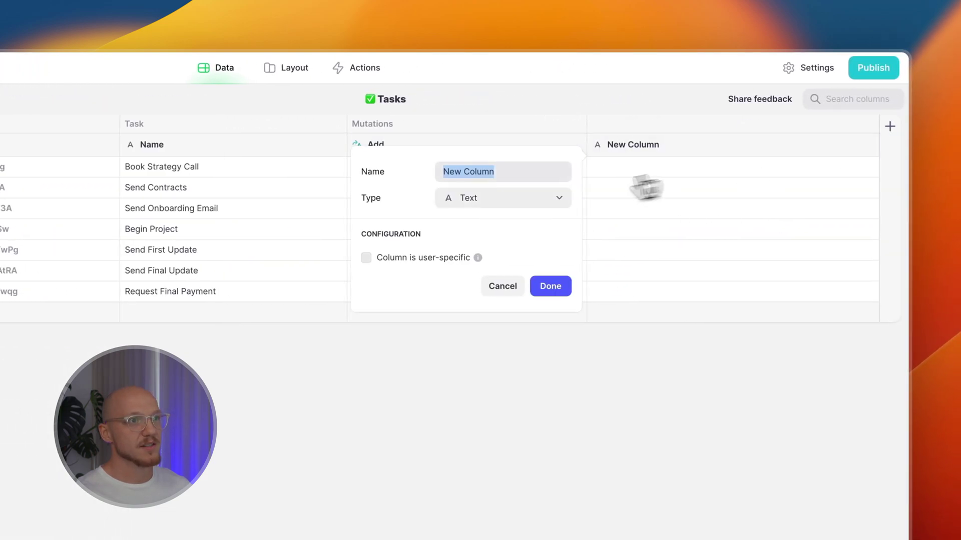
{"action": "left_click", "coordinate": [528, 199]}
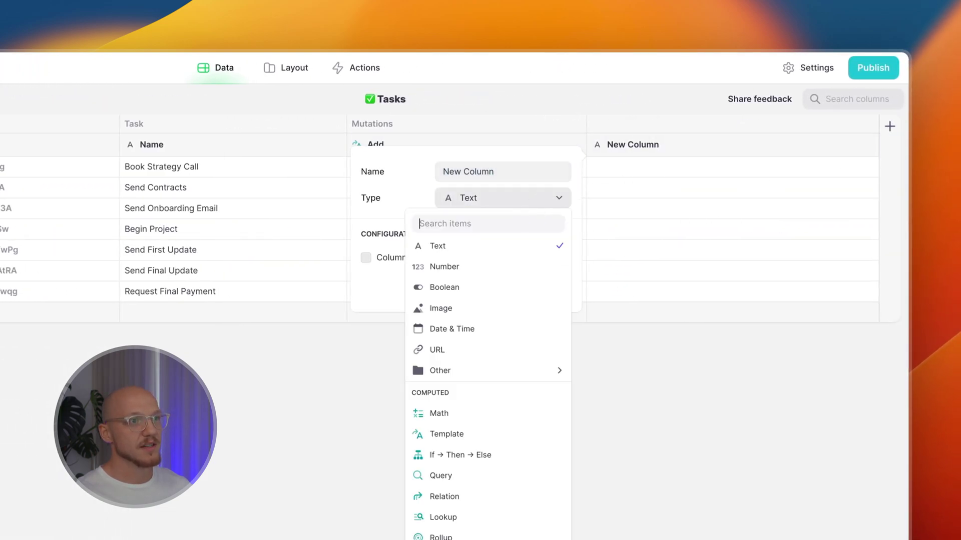
{"action": "mouse_move", "coordinate": [526, 375]}
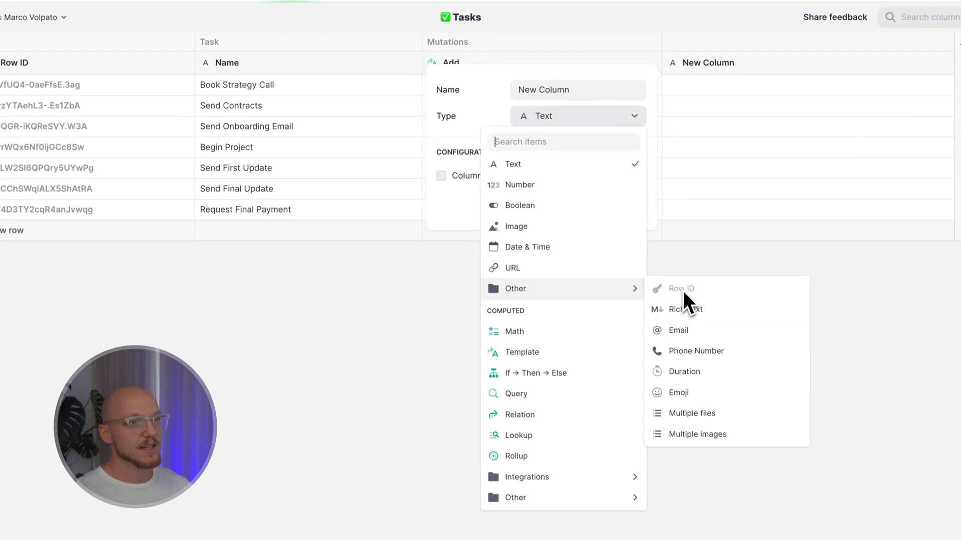
{"action": "left_click", "coordinate": [353, 330]}
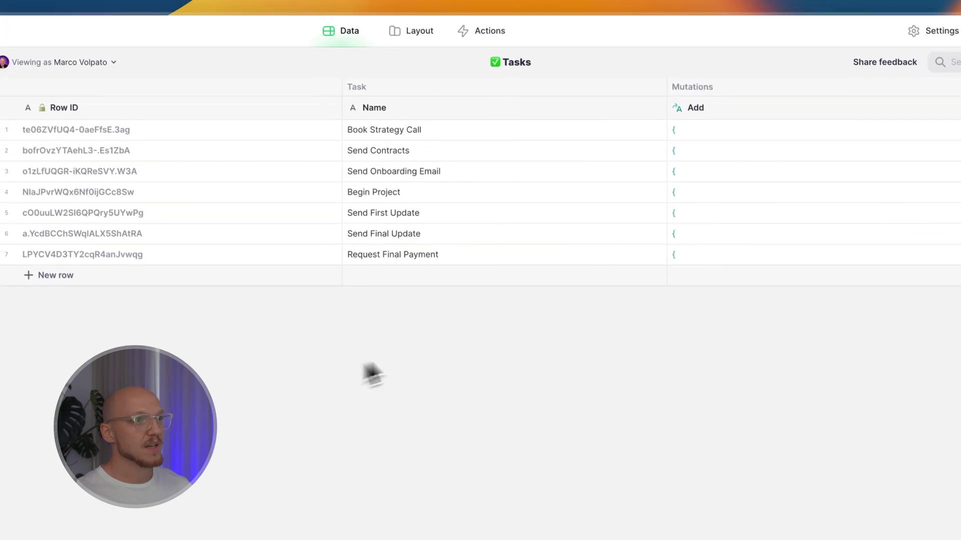
- Inspect the naming of the Task/Name text column, close its settings unchanged and highlight all the task names
{"action": "left_click", "coordinate": [659, 109]}
{"action": "left_click", "coordinate": [637, 135]}
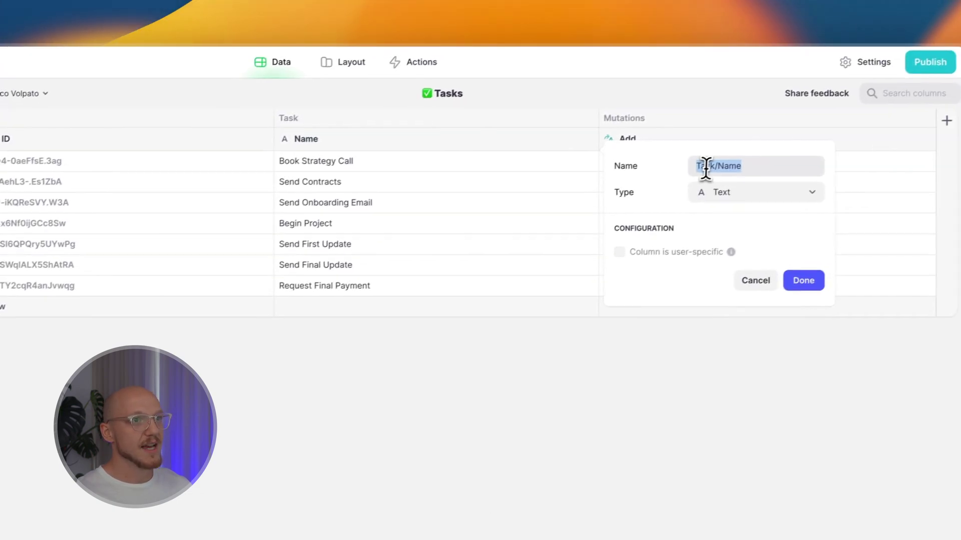
{"action": "left_click", "coordinate": [774, 137]}
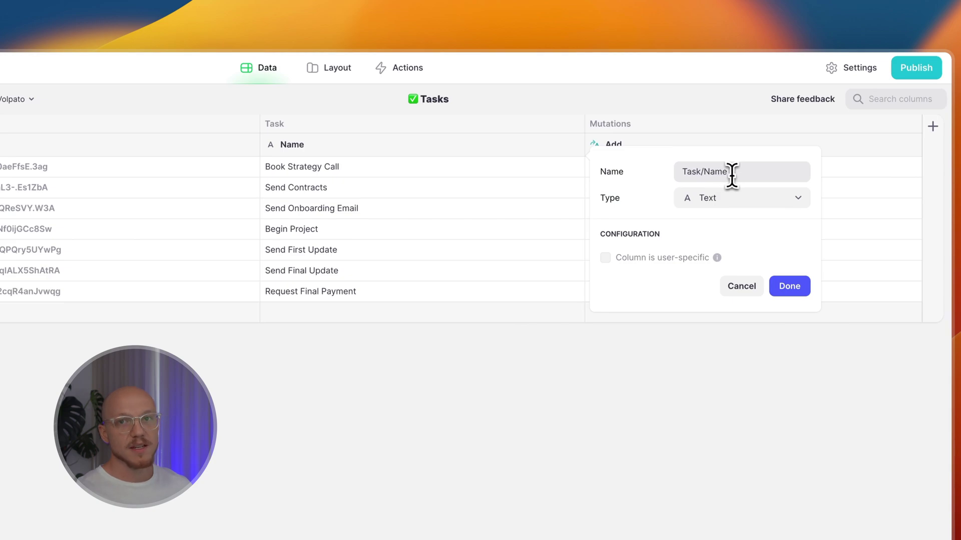
{"action": "double_click", "coordinate": [700, 172]}
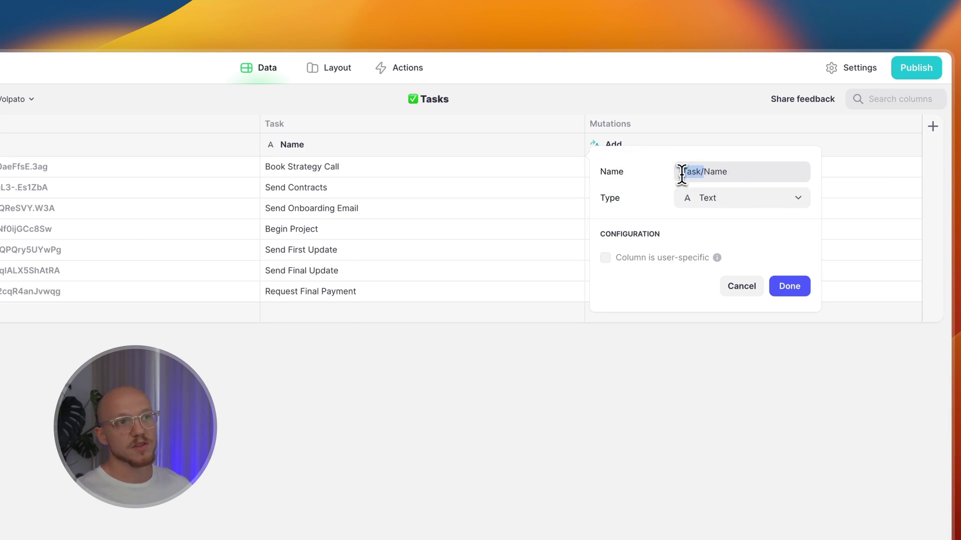
{"action": "double_click", "coordinate": [716, 172]}
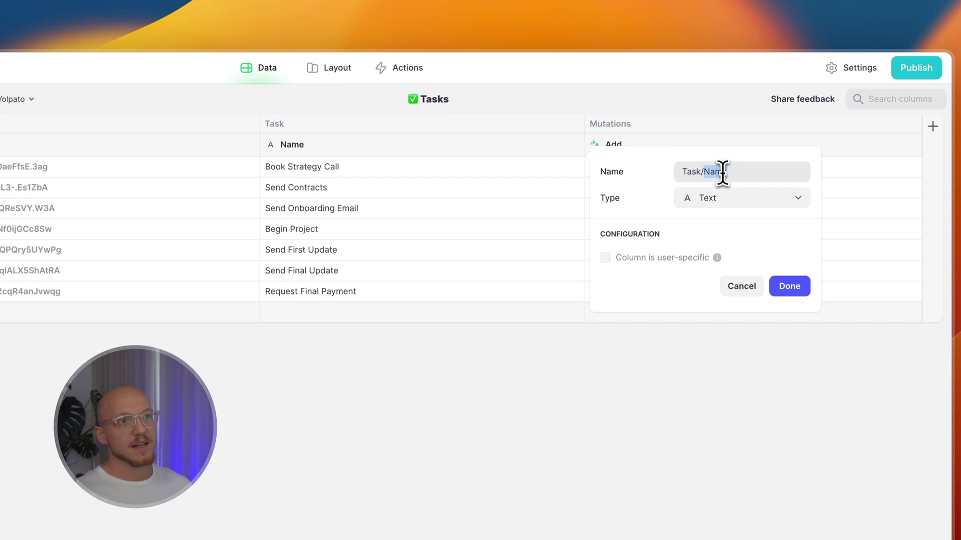
{"action": "left_click", "coordinate": [755, 285]}
{"action": "left_click_drag", "start_coordinate": [380, 167], "coordinate": [388, 291]}
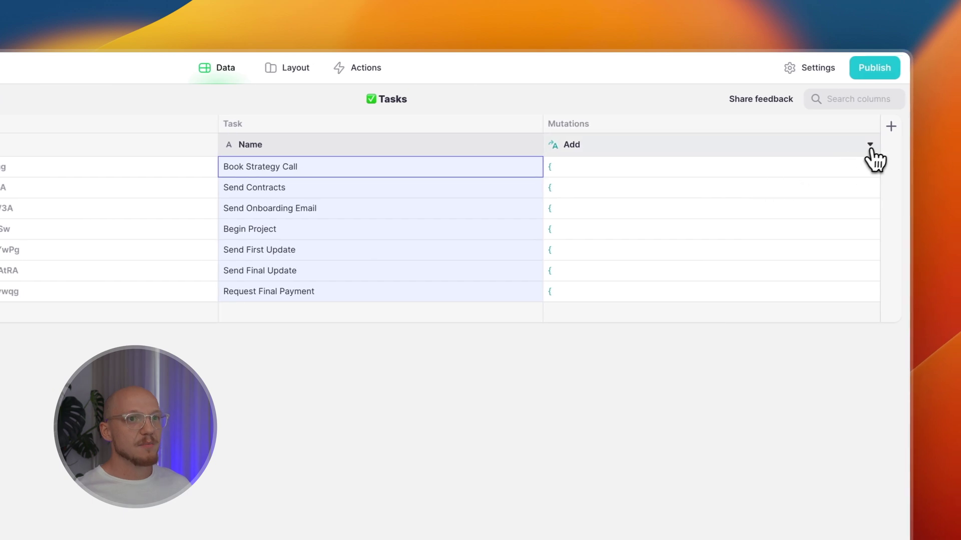
- Open the Mutations/Add template column in the Tasks table and examine its add-row-to-table JSON and Todo/Name placeholder
{"action": "left_click", "coordinate": [870, 146]}
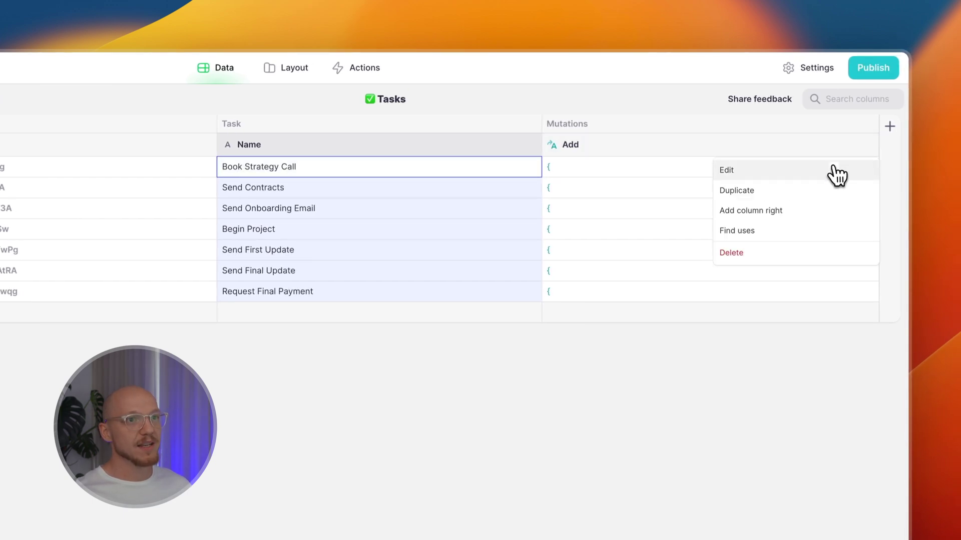
{"action": "left_click", "coordinate": [831, 168]}
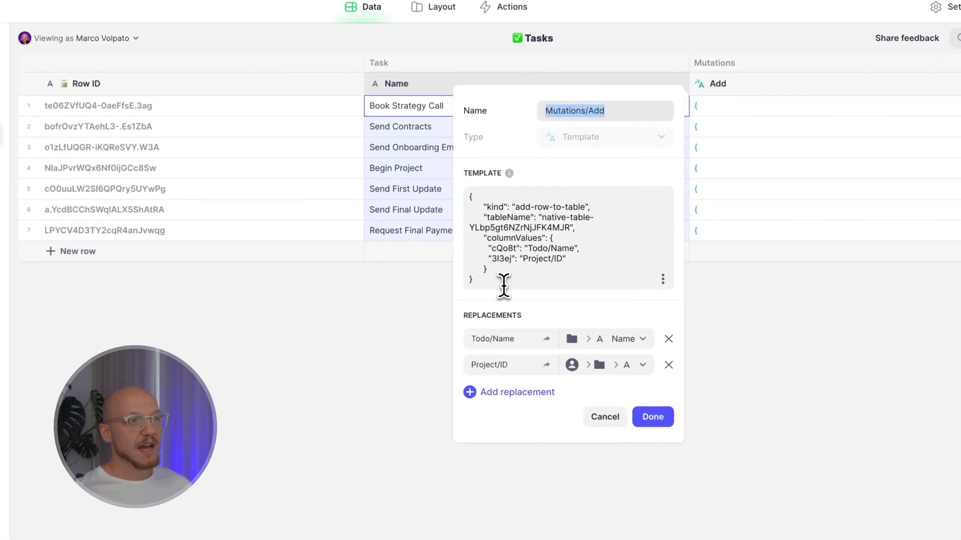
{"action": "left_click_drag", "start_coordinate": [342, 330], "coordinate": [339, 300]}
{"action": "left_click_drag", "start_coordinate": [490, 245], "coordinate": [470, 197]}
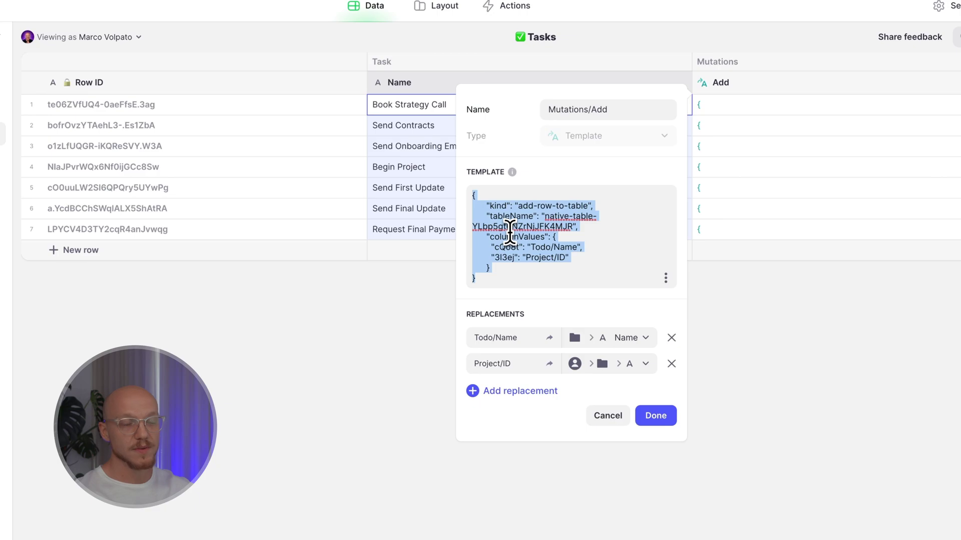
{"action": "left_click", "coordinate": [514, 279]}
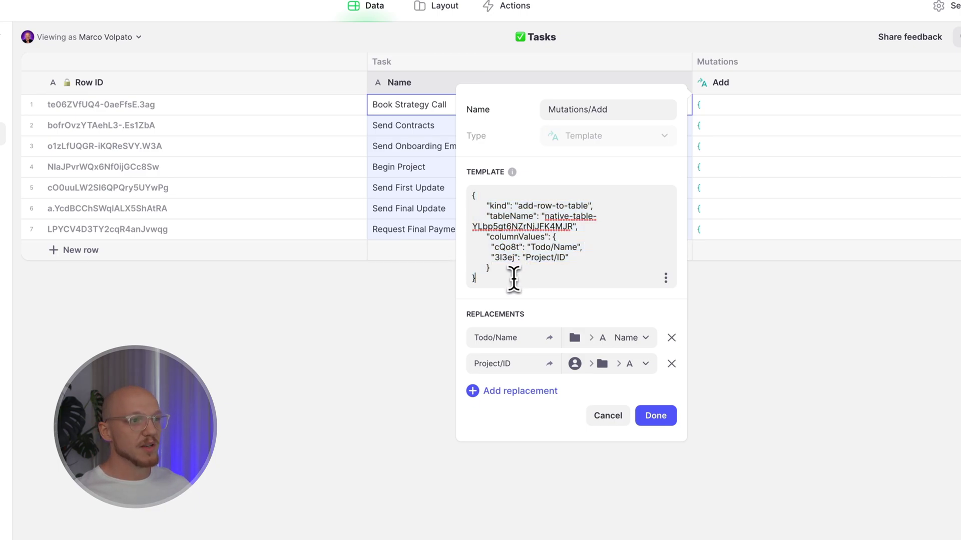
{"action": "left_click_drag", "start_coordinate": [530, 247], "coordinate": [575, 247]}
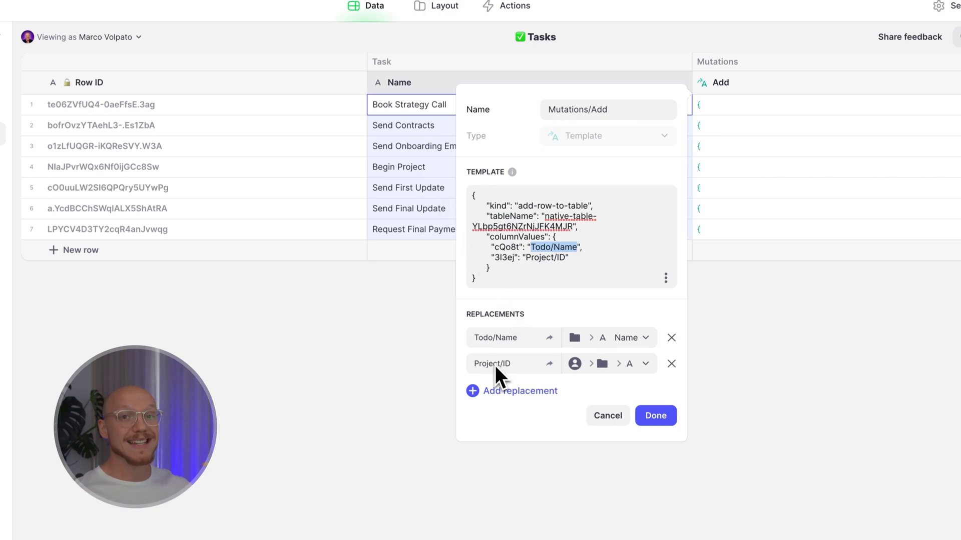
- Examine the Project/ID replacement's User Profile, Selected Project, ID source, then close the template settings and highlight all task rows
{"action": "left_click", "coordinate": [593, 368]}
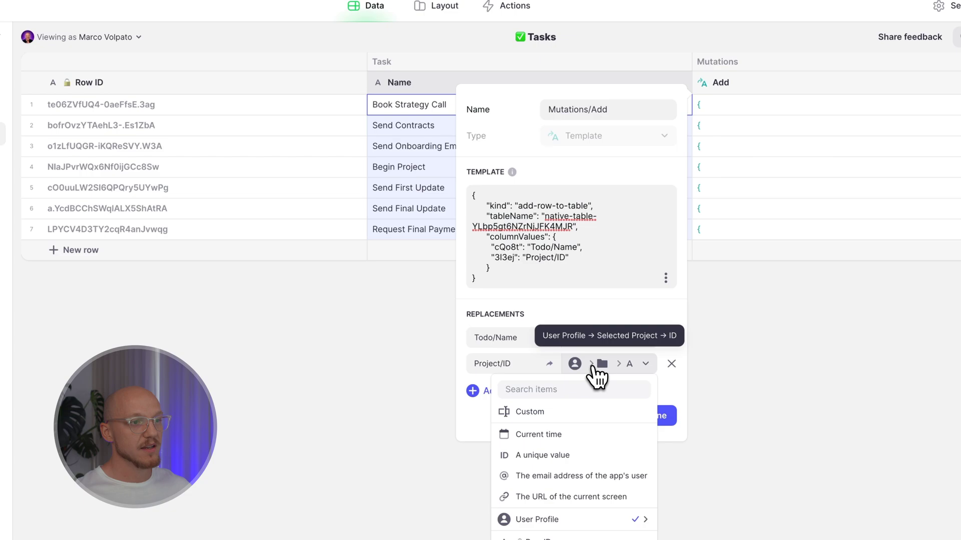
{"action": "mouse_move", "coordinate": [449, 380]}
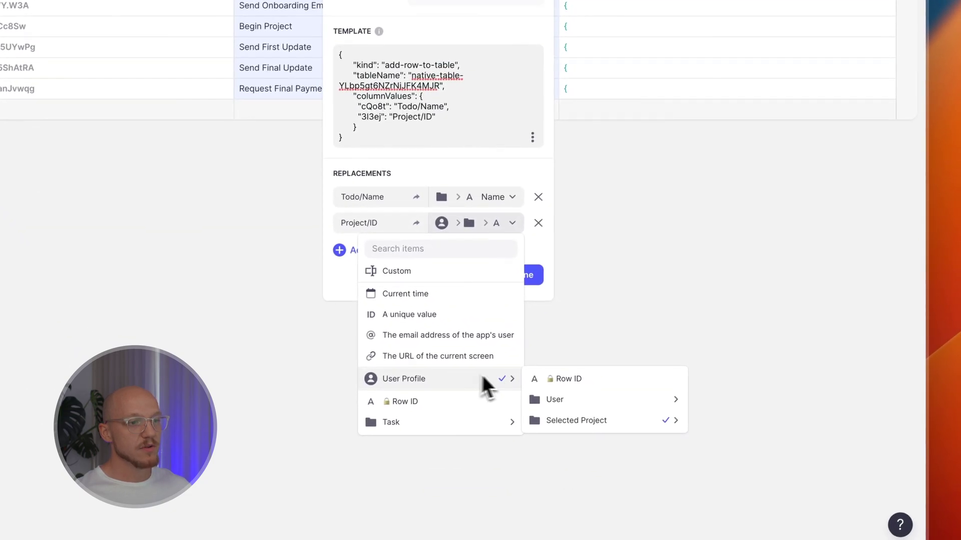
{"action": "mouse_move", "coordinate": [565, 433]}
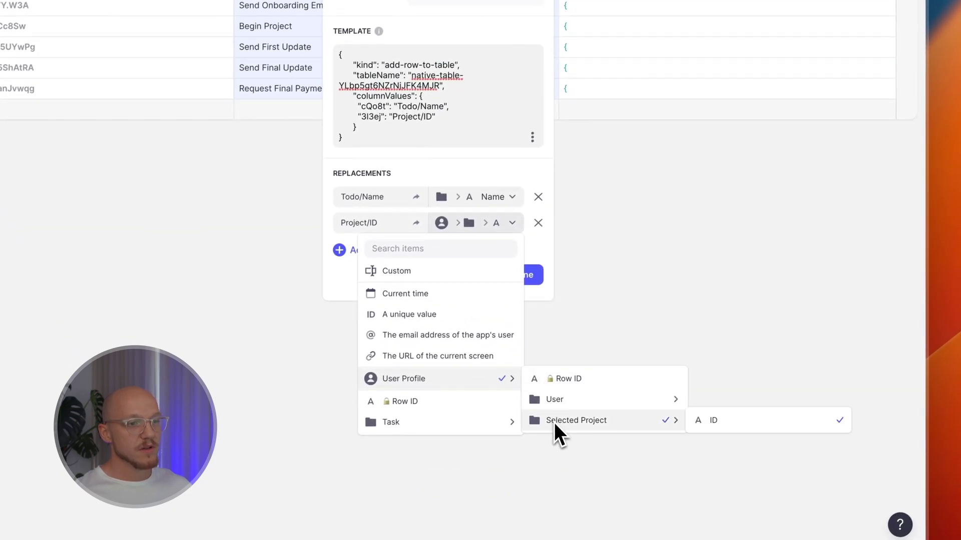
{"action": "left_click", "coordinate": [728, 423]}
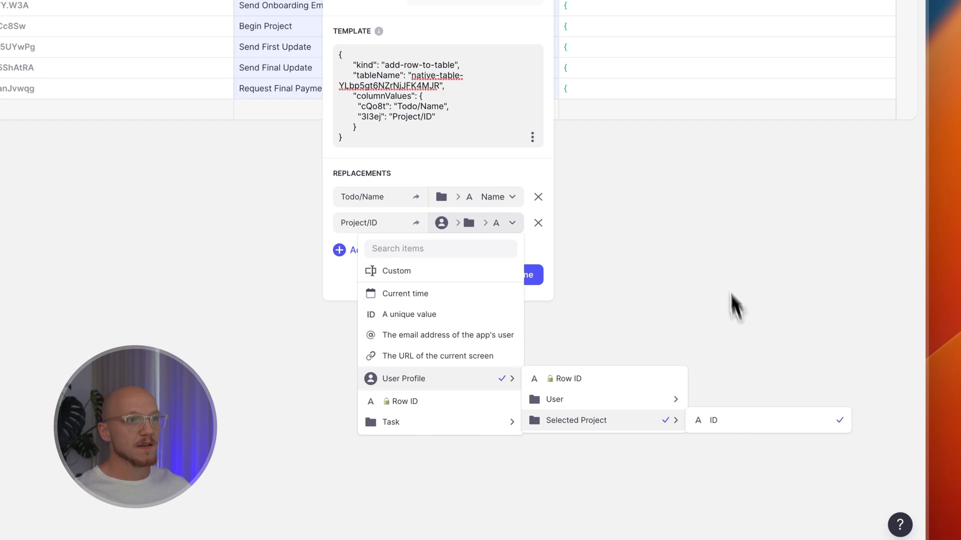
{"action": "left_click", "coordinate": [379, 135]}
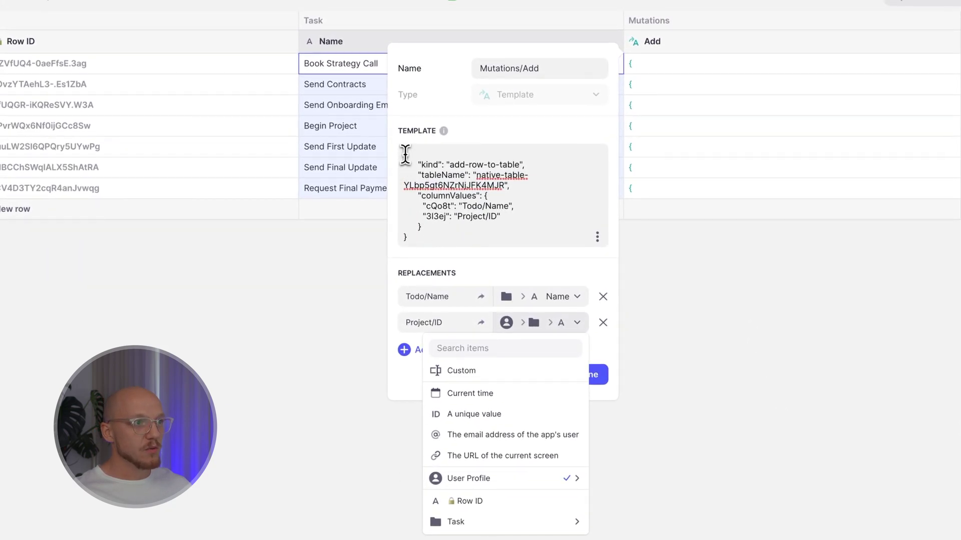
{"action": "left_click_drag", "start_coordinate": [402, 151], "coordinate": [434, 227]}
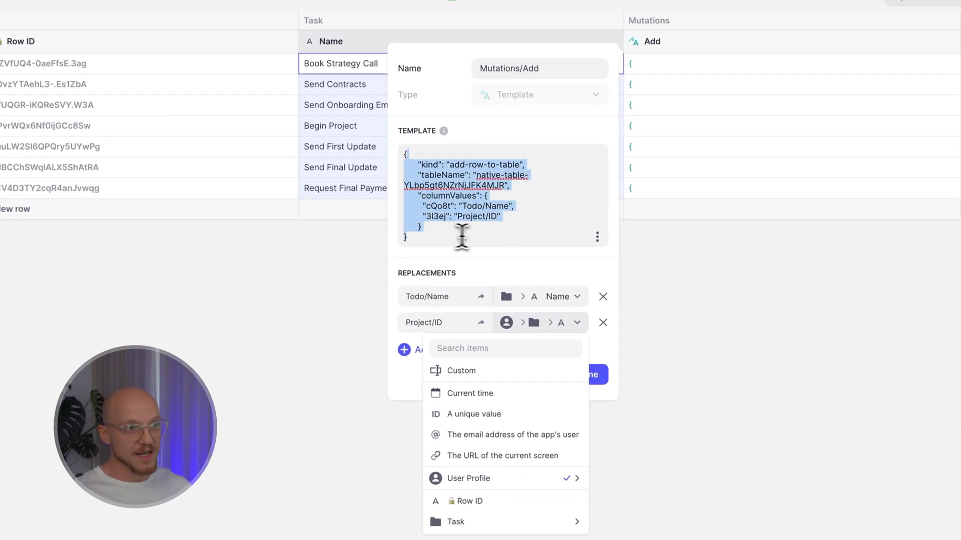
{"action": "left_click", "coordinate": [547, 316]}
{"action": "left_click", "coordinate": [587, 375]}
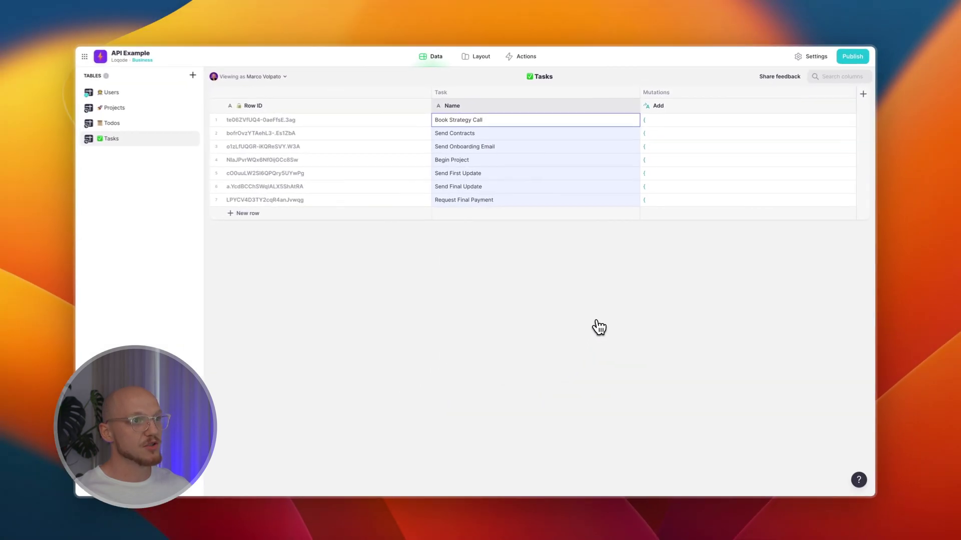
{"action": "left_click_drag", "start_coordinate": [400, 128], "coordinate": [662, 202]}
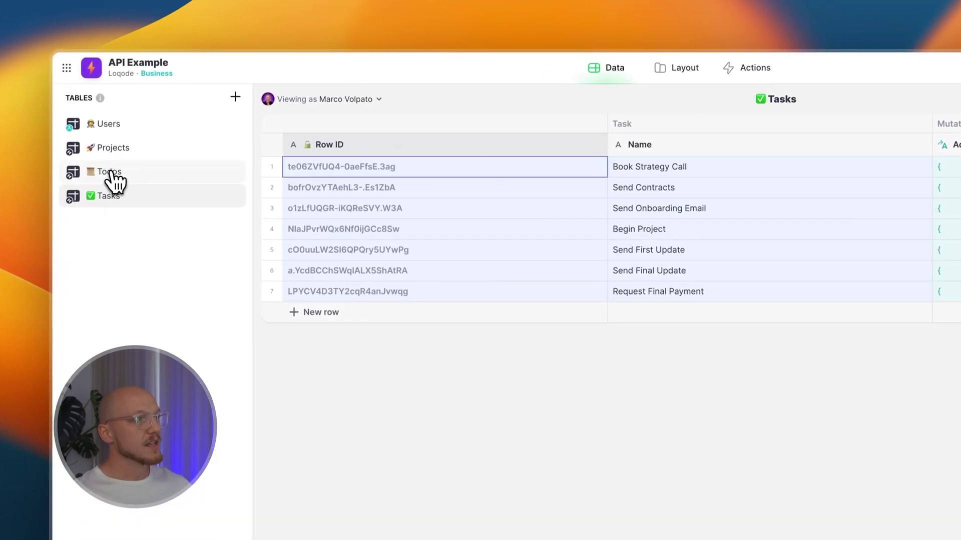
- Show the Todos table's API code as the curl Add rows request and highlight the start of its mutations array
{"action": "right_click", "coordinate": [132, 176]}
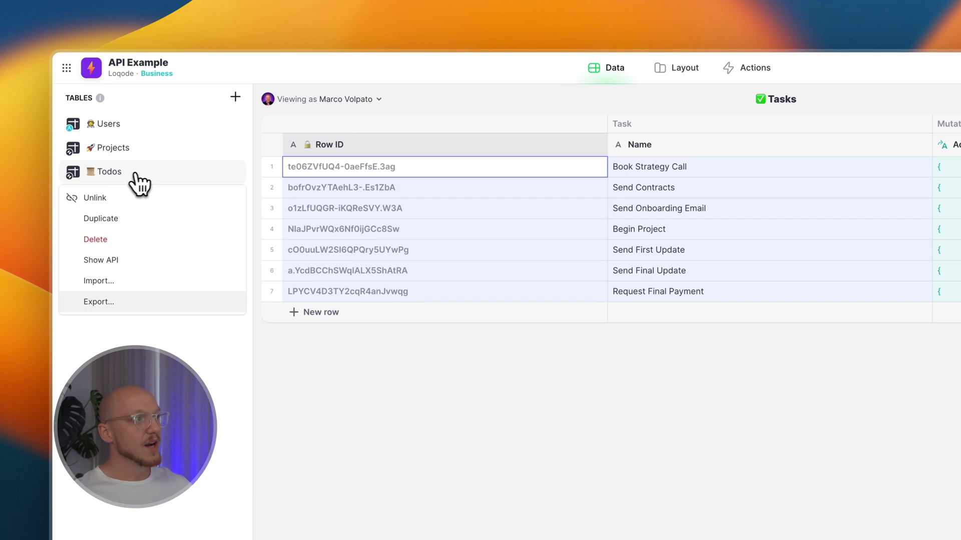
{"action": "left_click", "coordinate": [140, 259]}
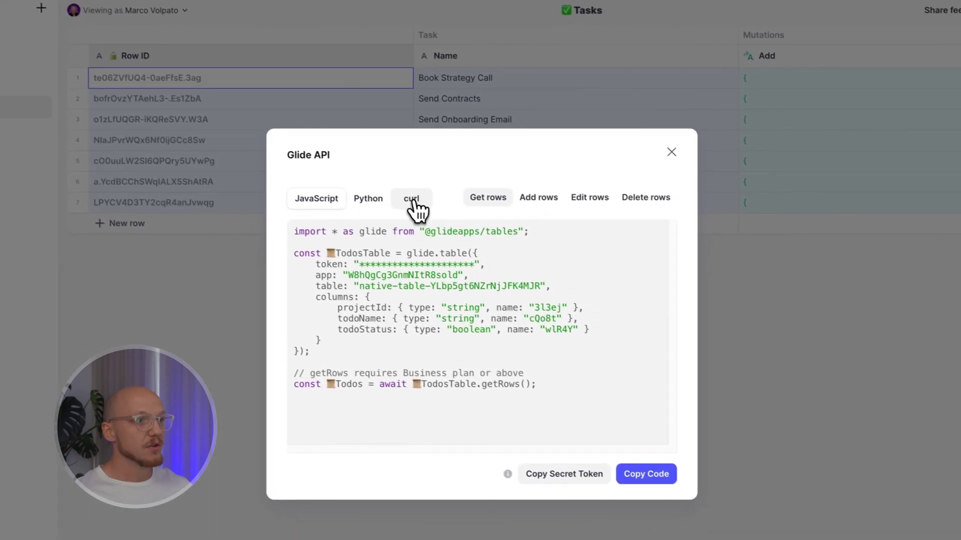
{"action": "left_click", "coordinate": [406, 199]}
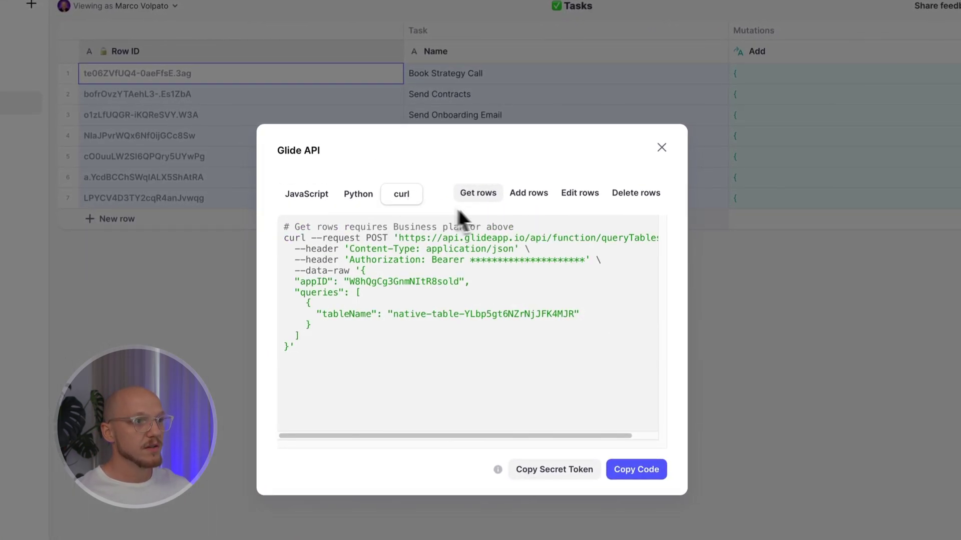
{"action": "left_click", "coordinate": [521, 199]}
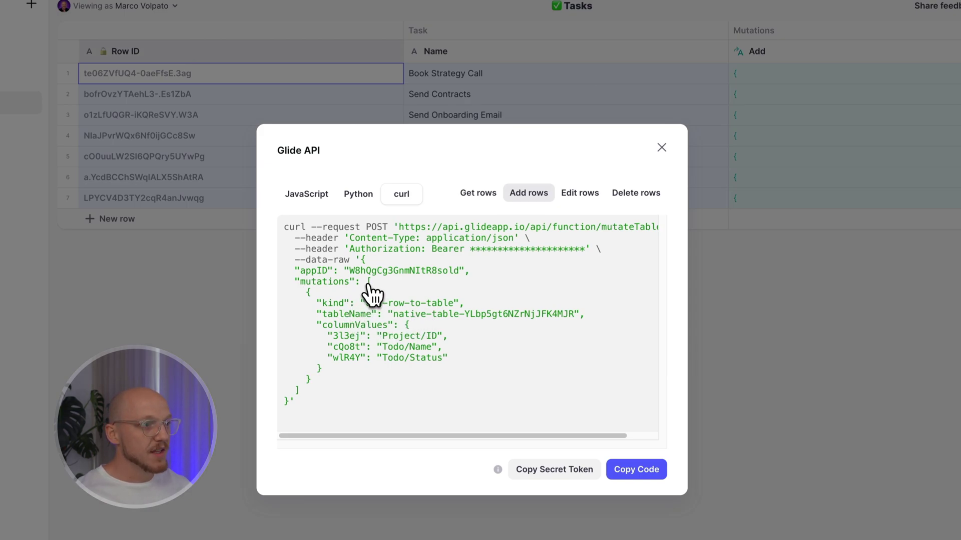
{"action": "left_click_drag", "start_coordinate": [370, 285], "coordinate": [372, 289]}
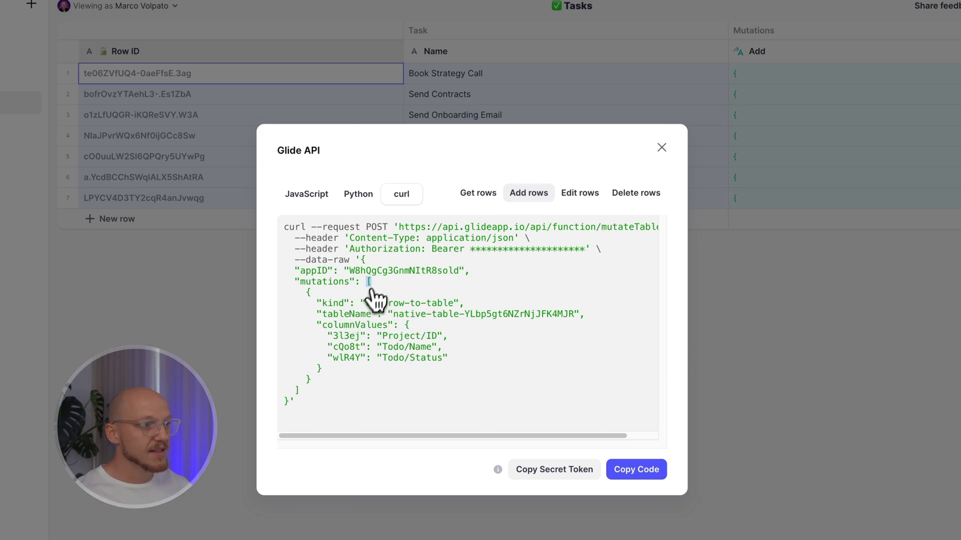
- Highlight the closing bracket of the mutations array and the whole add-row-to-table object, and close the API code
{"action": "double_click", "coordinate": [298, 392]}
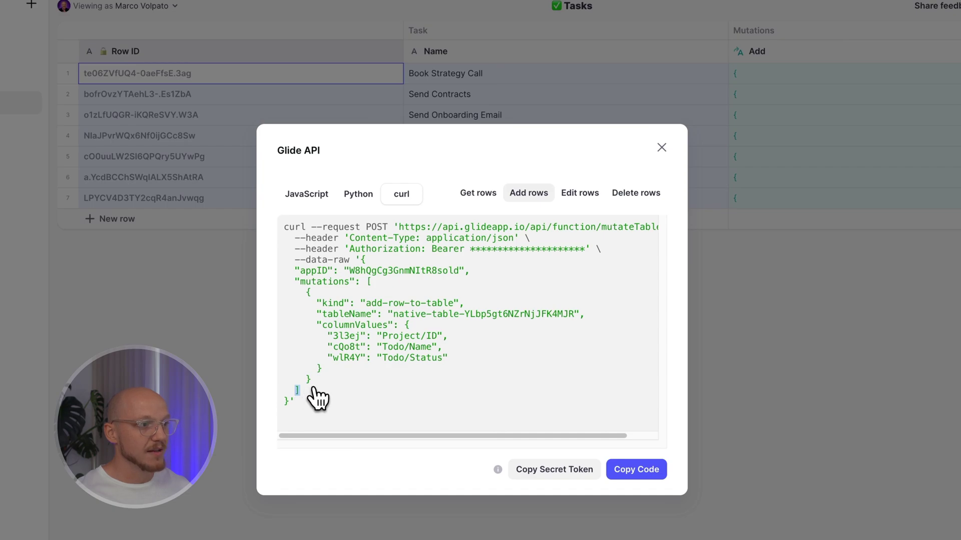
{"action": "left_click_drag", "start_coordinate": [312, 379], "coordinate": [305, 297]}
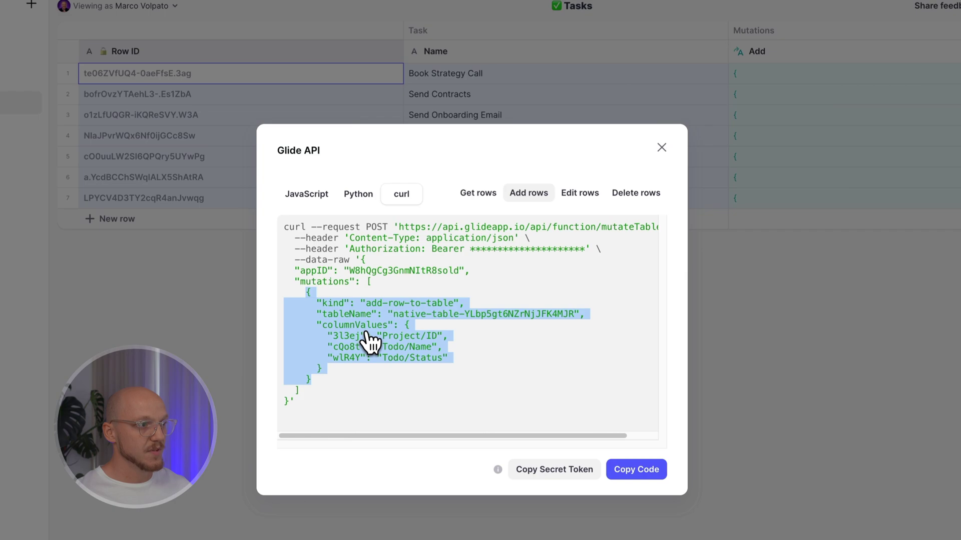
{"action": "left_click", "coordinate": [662, 148]}
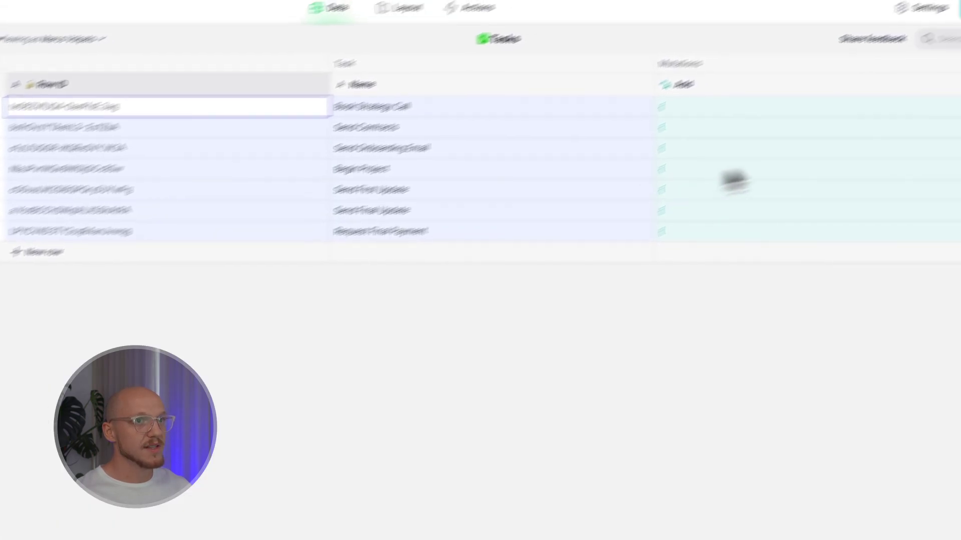
- Reopen the Mutations/Add template column, examine its Project/ID line and full add-row-to-table JSON, and close it without changes
{"action": "left_click", "coordinate": [863, 143]}
{"action": "left_click", "coordinate": [846, 163]}
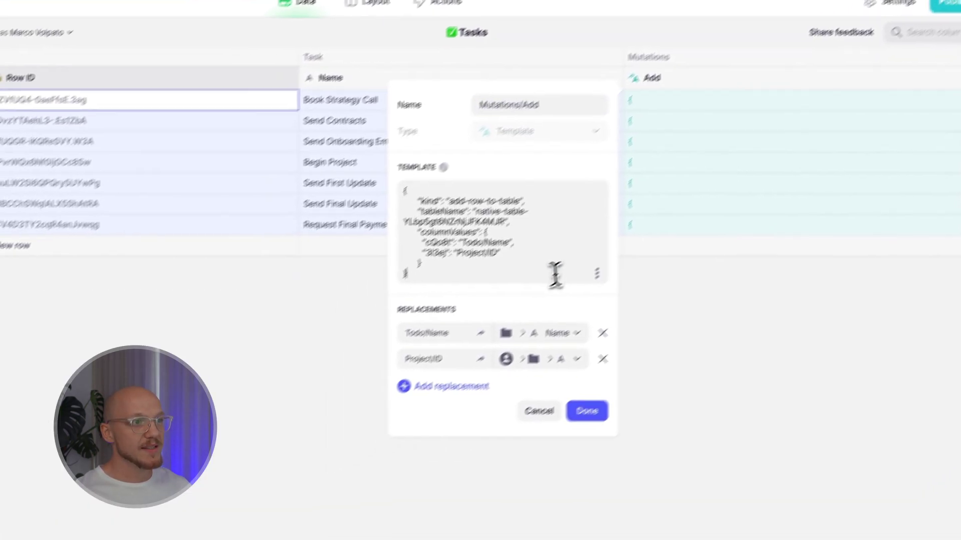
{"action": "left_click", "coordinate": [452, 328]}
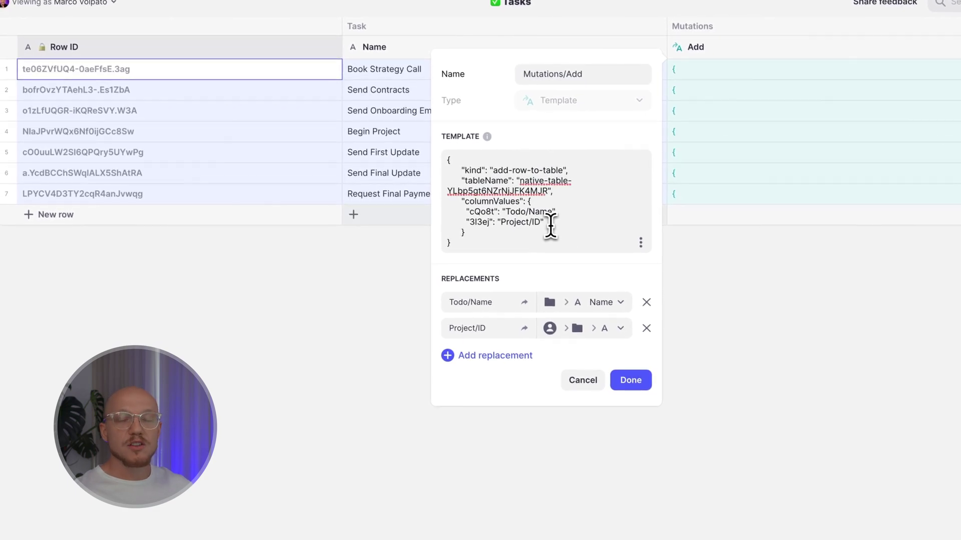
{"action": "left_click_drag", "start_coordinate": [551, 225], "coordinate": [466, 222]}
{"action": "left_click", "coordinate": [559, 212]}
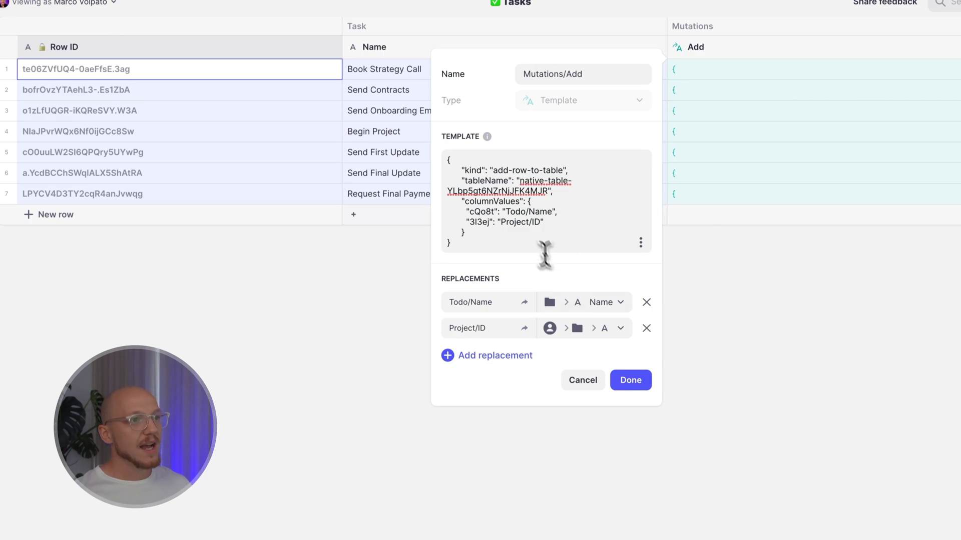
{"action": "left_click_drag", "start_coordinate": [503, 244], "coordinate": [448, 167]}
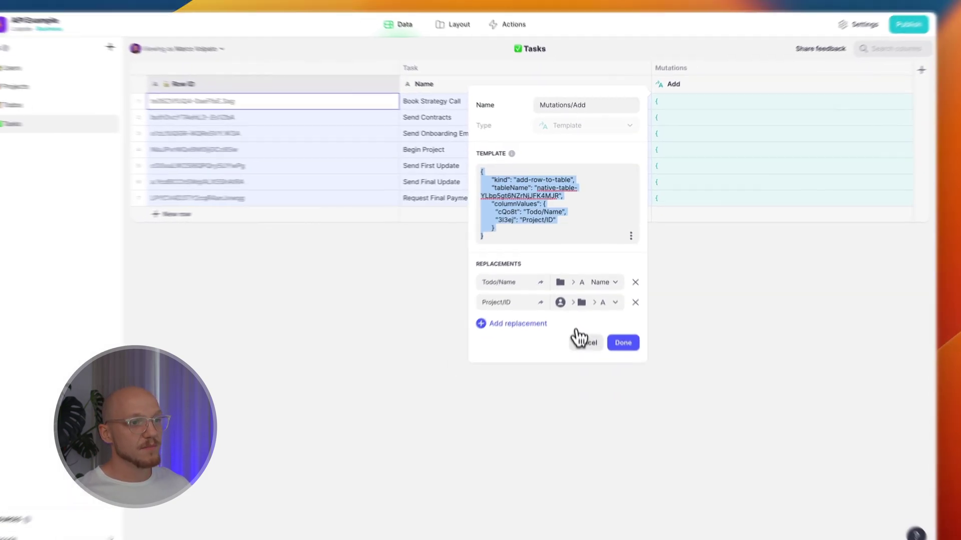
{"action": "left_click", "coordinate": [583, 380]}
- Step through the Mutations/Add cells in the Tasks table from the first task to the last
{"action": "left_click", "coordinate": [669, 145]}
{"action": "key", "text": "Up"}
{"action": "key", "text": "Up"}
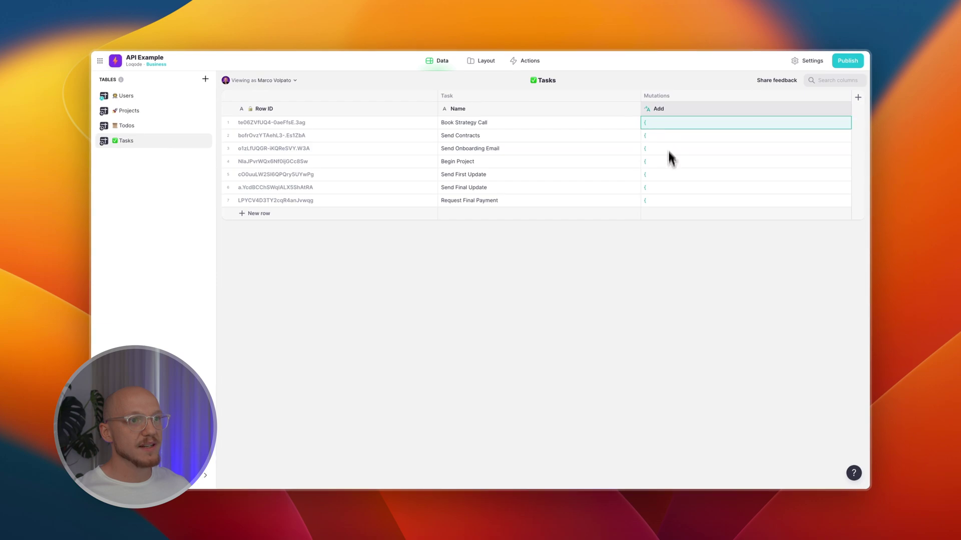
{"action": "key", "text": "Down"}
{"action": "key", "text": "Down"}
{"action": "key", "text": "Down"}
{"action": "key", "text": "Down"}
{"action": "key", "text": "Down"}
{"action": "key", "text": "Down"}
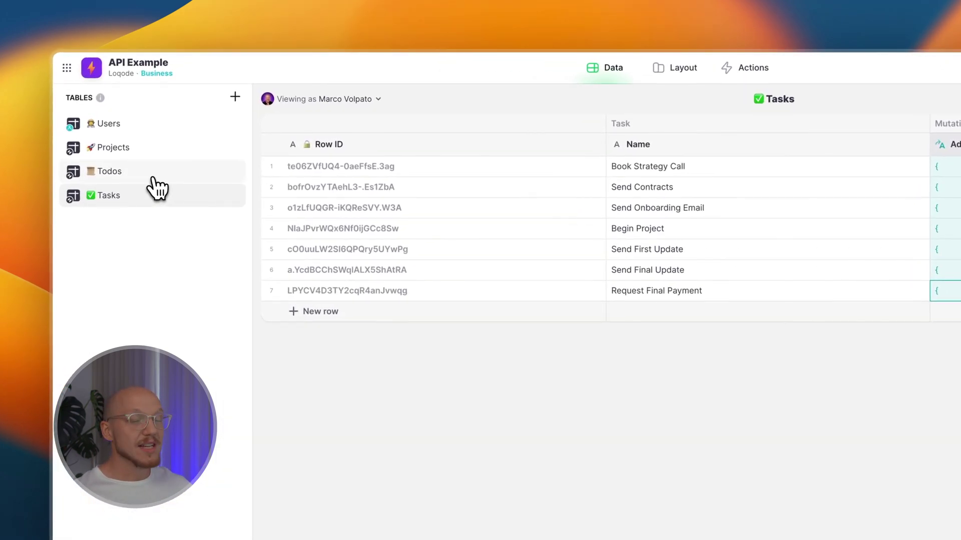
- In the Todos table, highlight the project IDs and row IDs and inspect the Project/ID column settings without changing them
{"action": "left_click", "coordinate": [152, 178]}
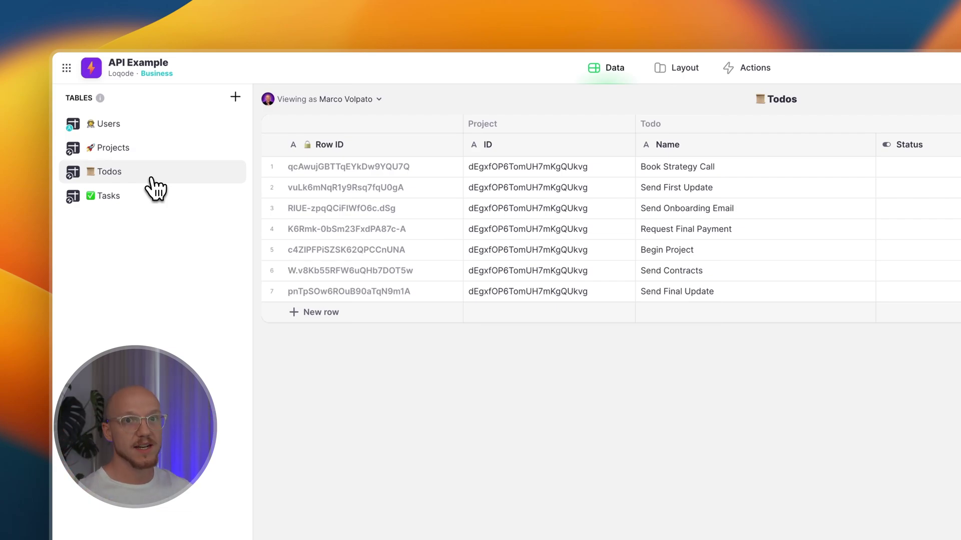
{"action": "left_click_drag", "start_coordinate": [553, 171], "coordinate": [562, 288]}
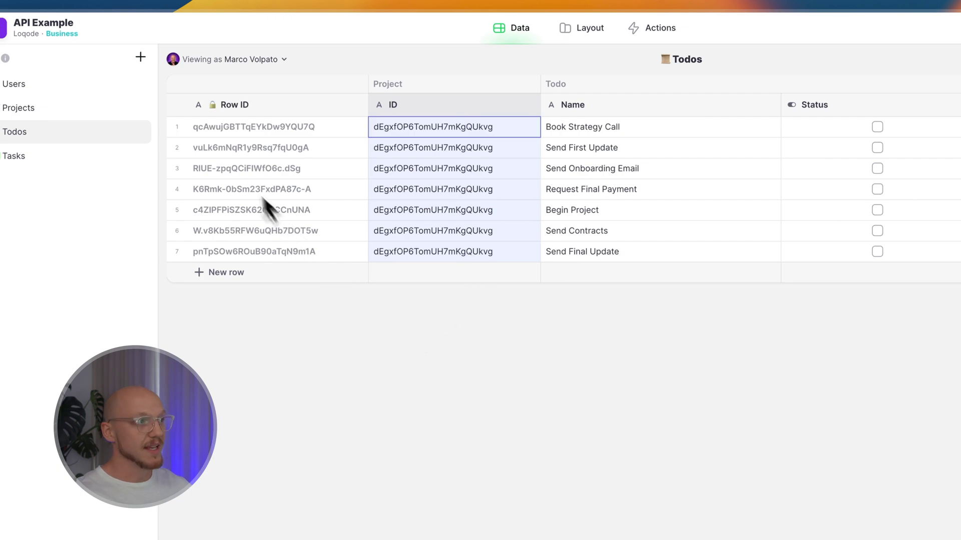
{"action": "left_click_drag", "start_coordinate": [250, 127], "coordinate": [242, 190]}
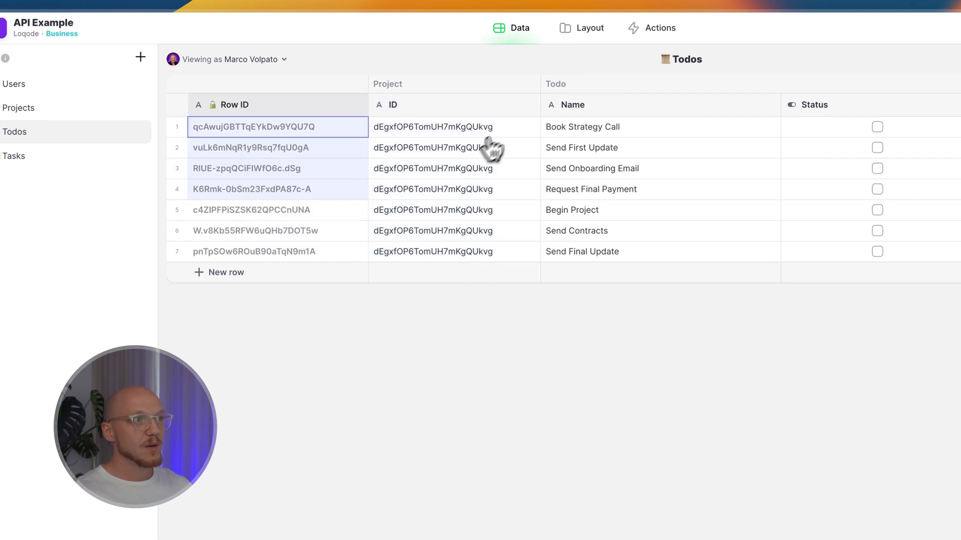
{"action": "left_click", "coordinate": [526, 105]}
{"action": "left_click", "coordinate": [513, 129]}
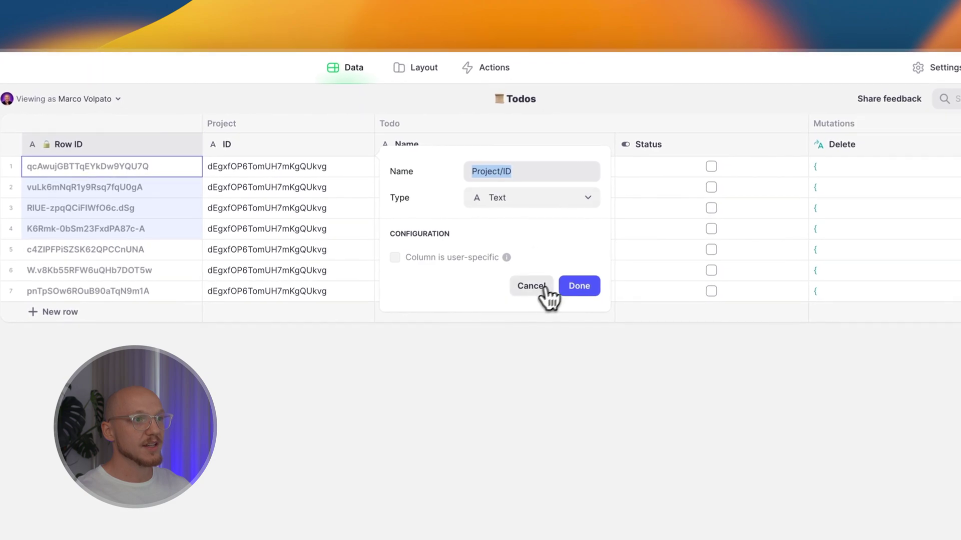
{"action": "left_click", "coordinate": [546, 289]}
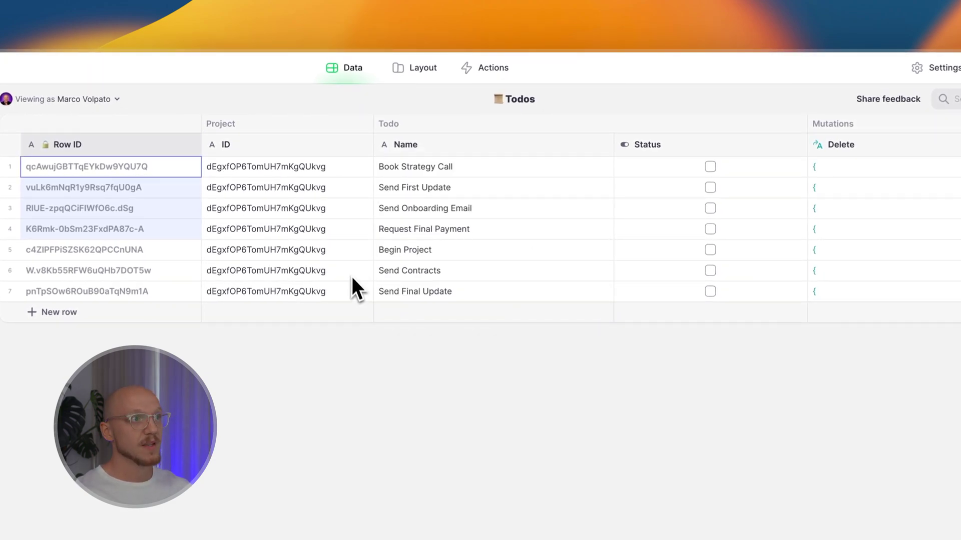
- Highlight all todo names and inspect the Todo/Name and Todo/Status column settings without changing them
{"action": "left_click_drag", "start_coordinate": [424, 165], "coordinate": [436, 292]}
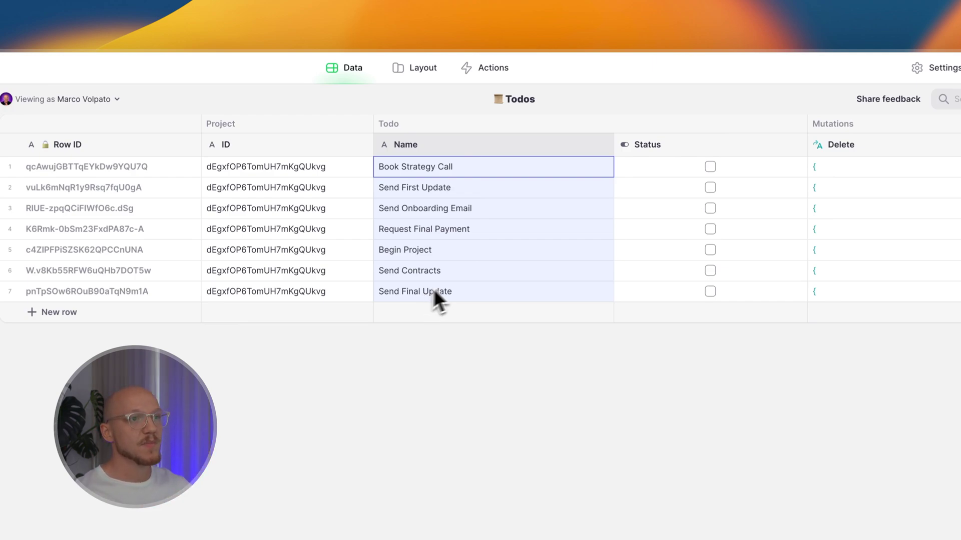
{"action": "left_click", "coordinate": [604, 145]}
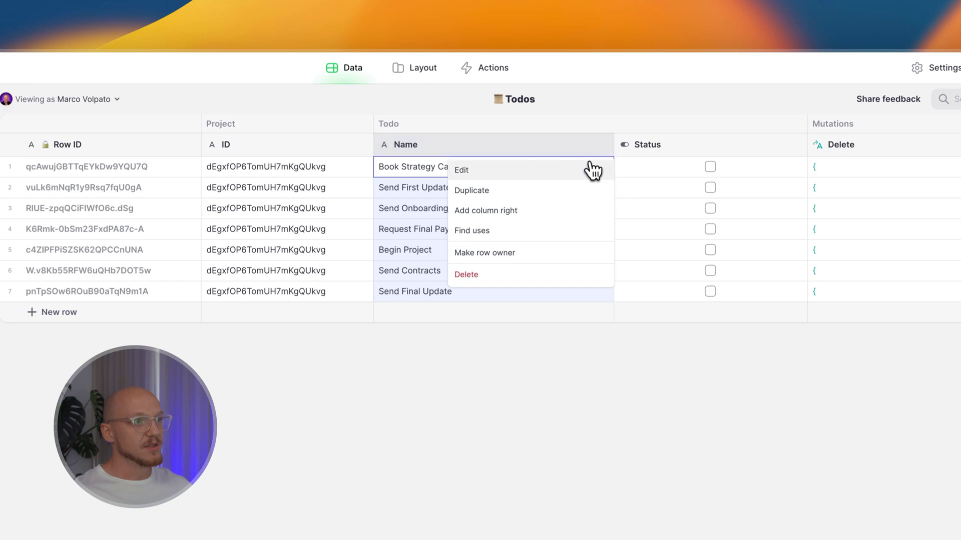
{"action": "left_click", "coordinate": [592, 167]}
{"action": "left_click", "coordinate": [766, 284]}
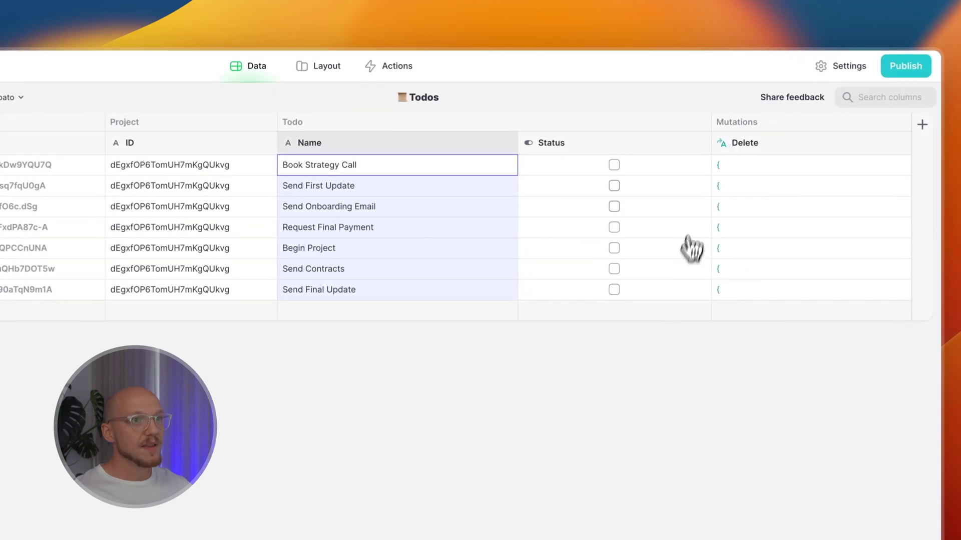
{"action": "left_click", "coordinate": [695, 144]}
{"action": "left_click", "coordinate": [688, 167]}
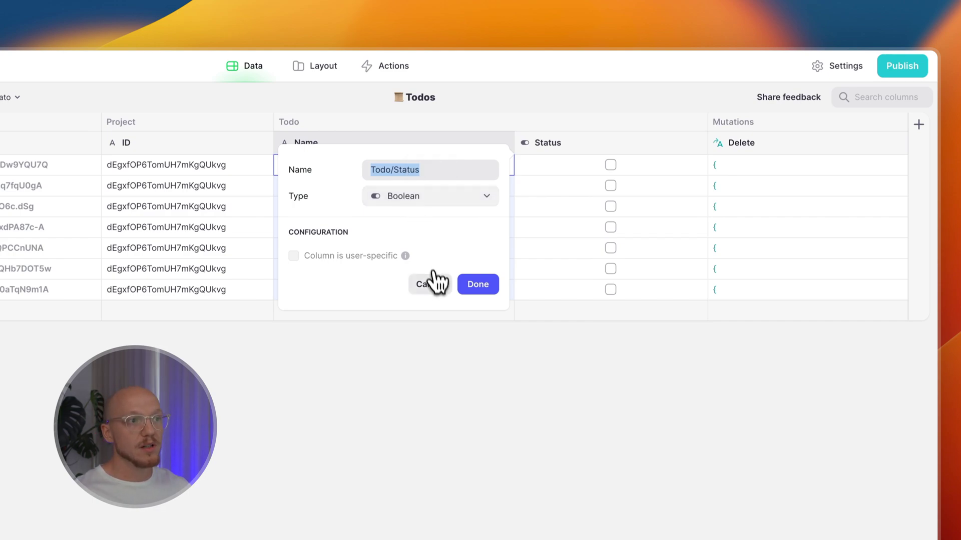
{"action": "left_click", "coordinate": [431, 285]}
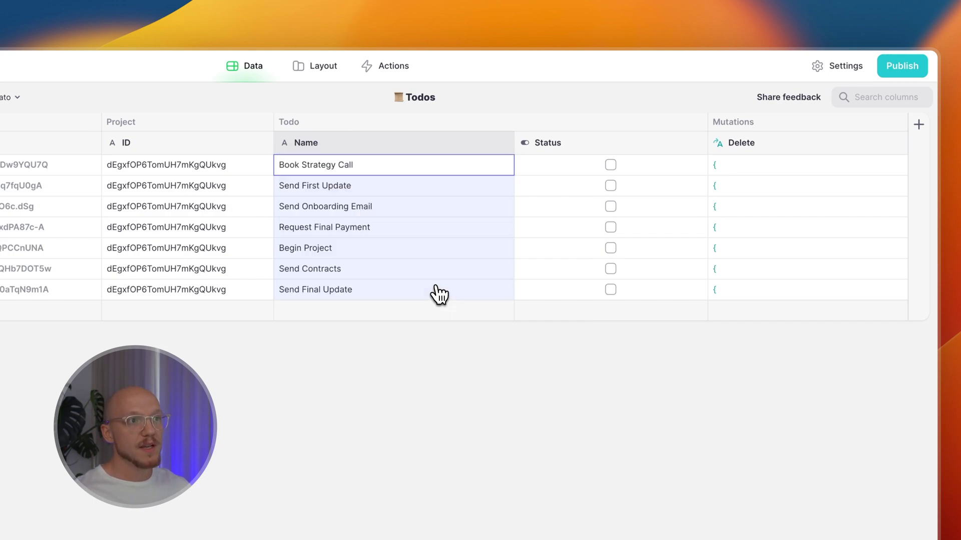
- Open the Mutations/Delete template column, examine its delete-row JSON and ROW-ID placeholder, and close it without changes
{"action": "left_click", "coordinate": [740, 175]}
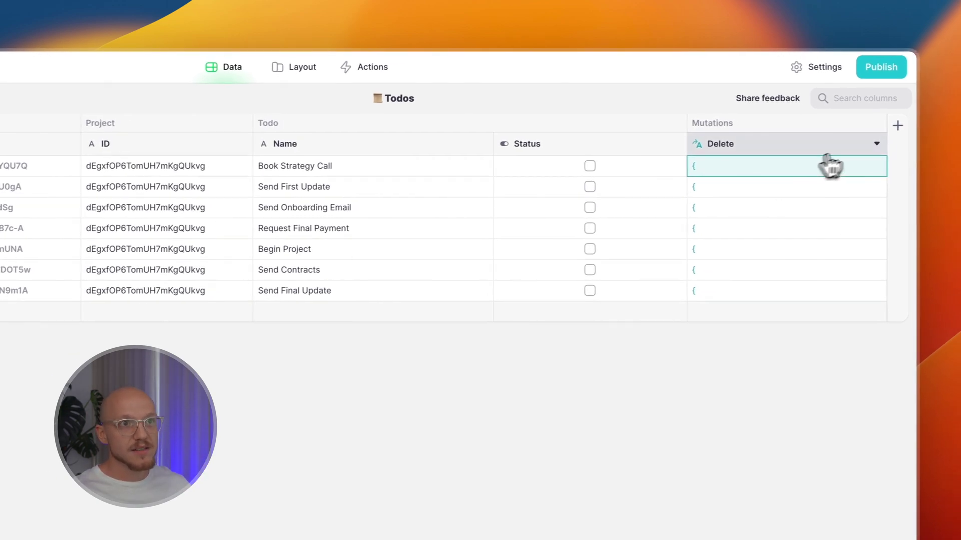
{"action": "left_click", "coordinate": [873, 146]}
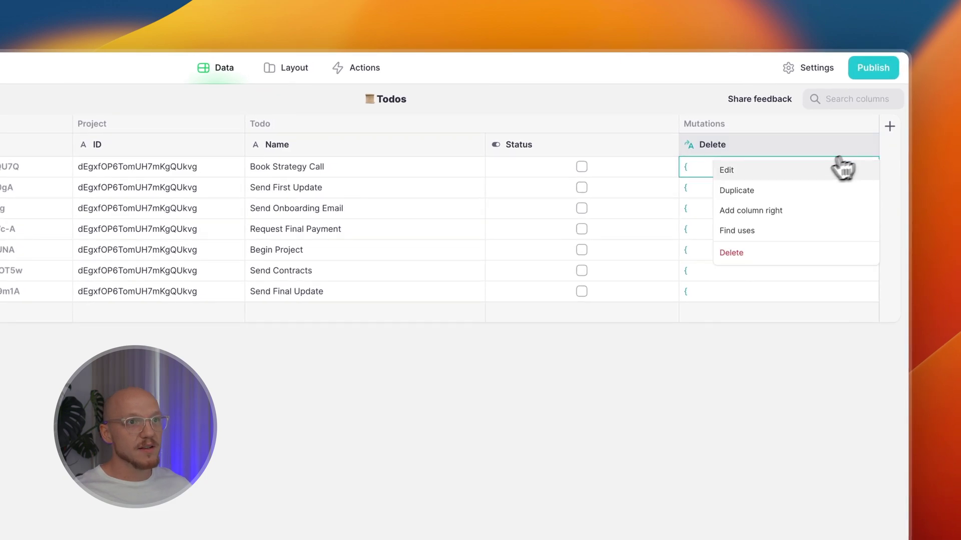
{"action": "left_click", "coordinate": [780, 172]}
{"action": "left_click_drag", "start_coordinate": [496, 310], "coordinate": [444, 262]}
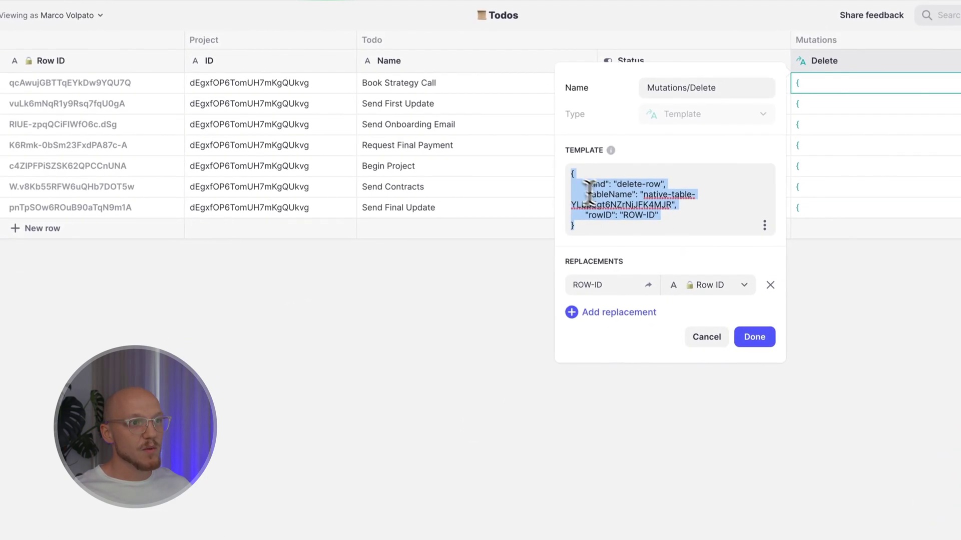
{"action": "left_click_drag", "start_coordinate": [623, 215], "coordinate": [651, 220]}
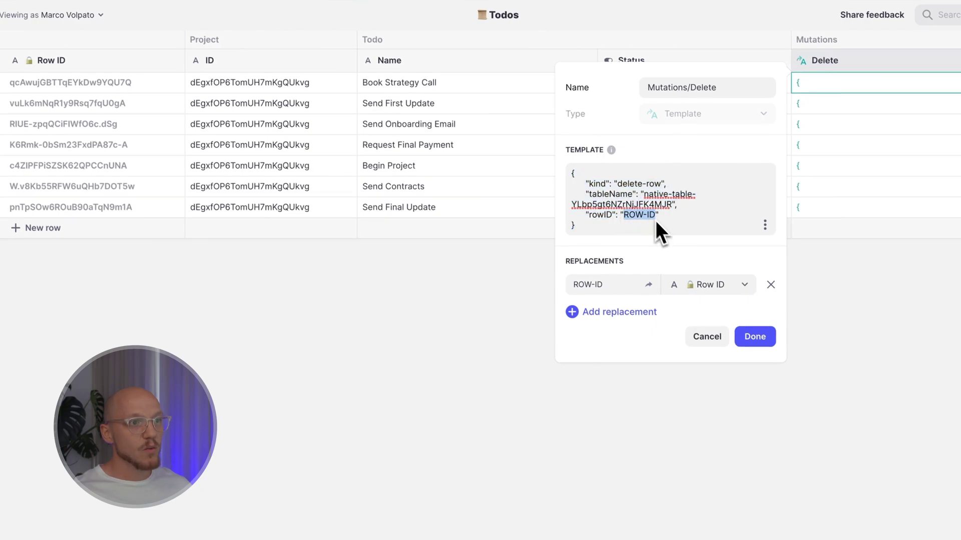
{"action": "left_click", "coordinate": [710, 336]}
- Point out the individual row IDs of several todos, from the first row down to the Begin Project row
{"action": "left_click", "coordinate": [71, 82]}
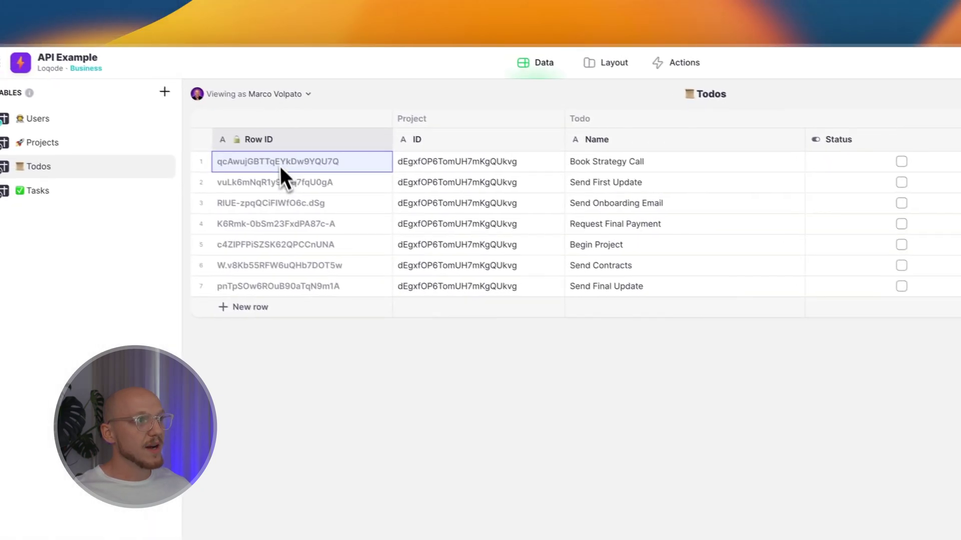
{"action": "left_click", "coordinate": [280, 181]}
{"action": "left_click", "coordinate": [279, 223]}
{"action": "left_click", "coordinate": [276, 244]}
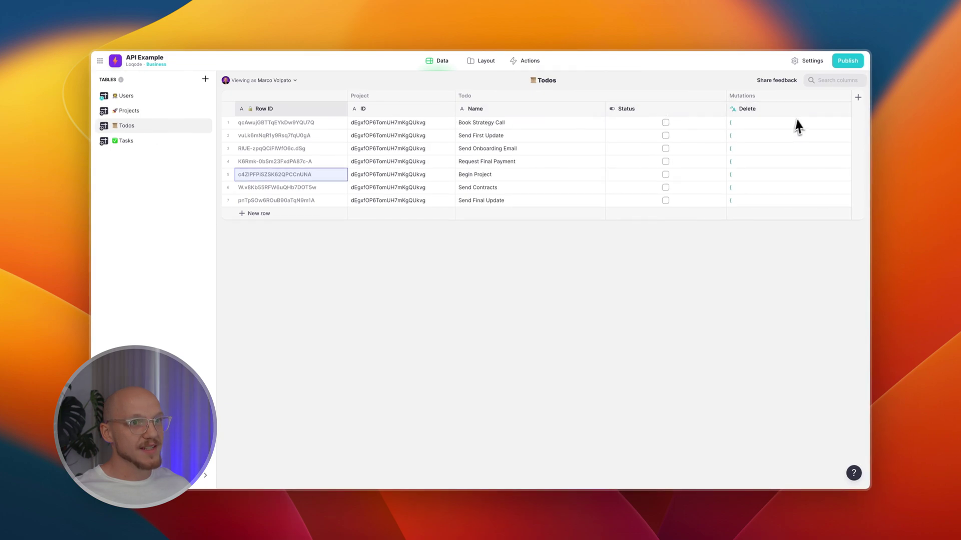
- Show the Todos table's API code as the curl Delete rows request, highlight its delete-row object and ROW-ID, and close it
{"action": "right_click", "coordinate": [139, 128]}
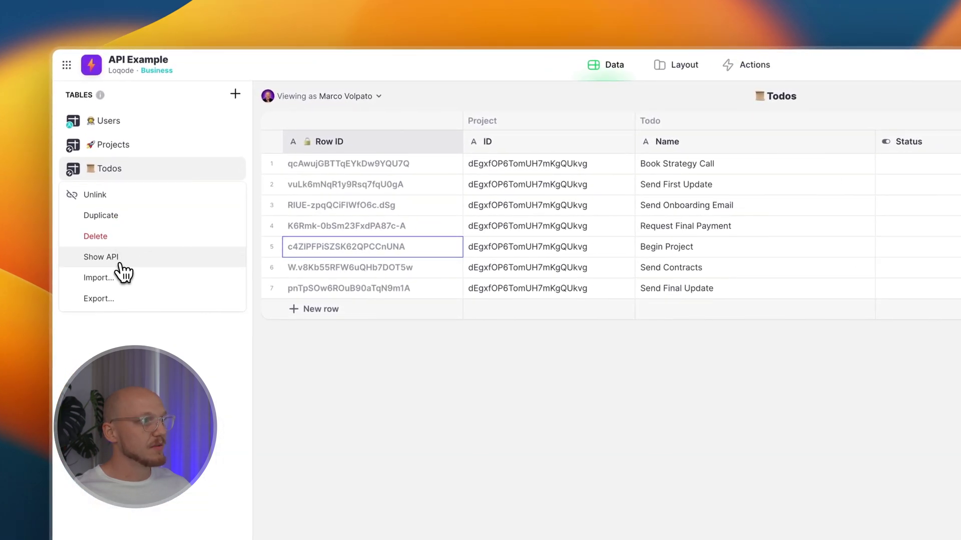
{"action": "left_click", "coordinate": [65, 258]}
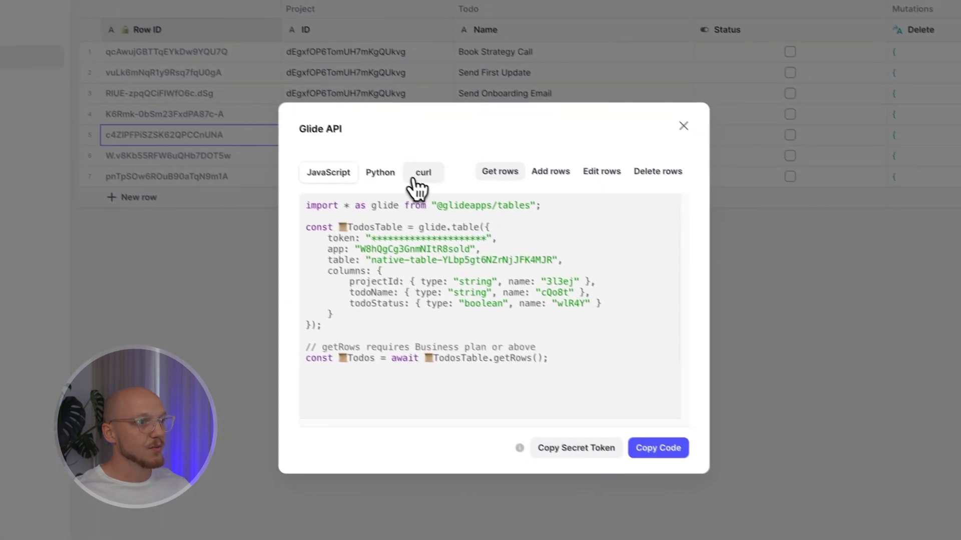
{"action": "left_click", "coordinate": [416, 178]}
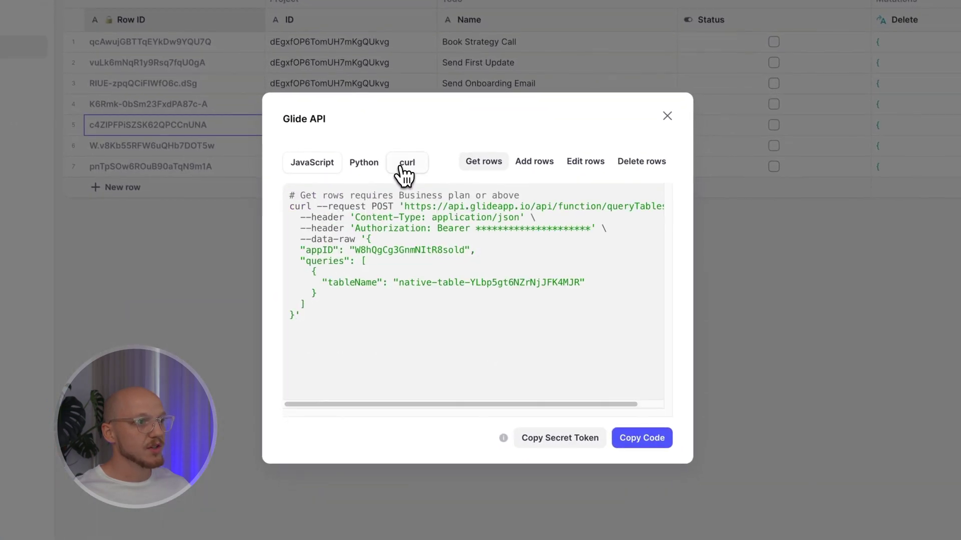
{"action": "left_click", "coordinate": [644, 173]}
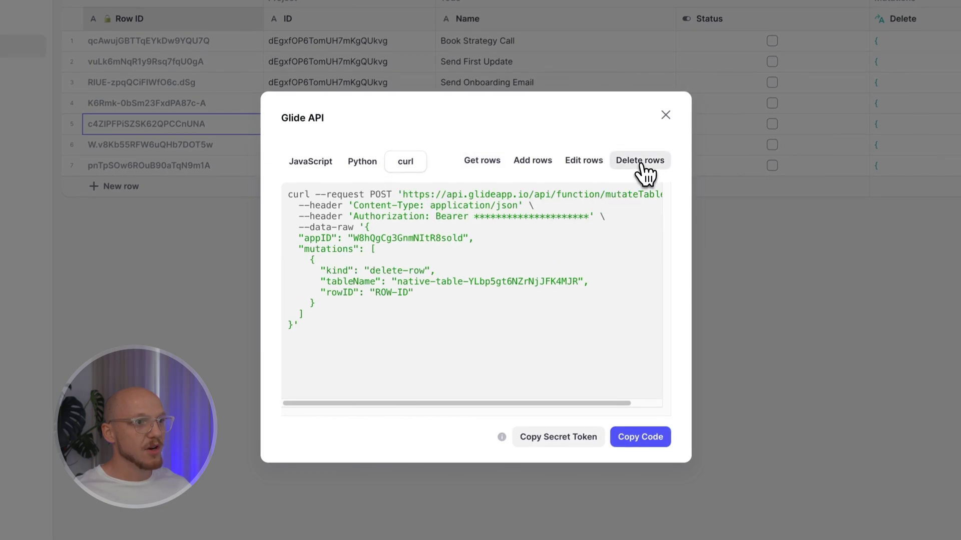
{"action": "left_click_drag", "start_coordinate": [310, 259], "coordinate": [323, 307]}
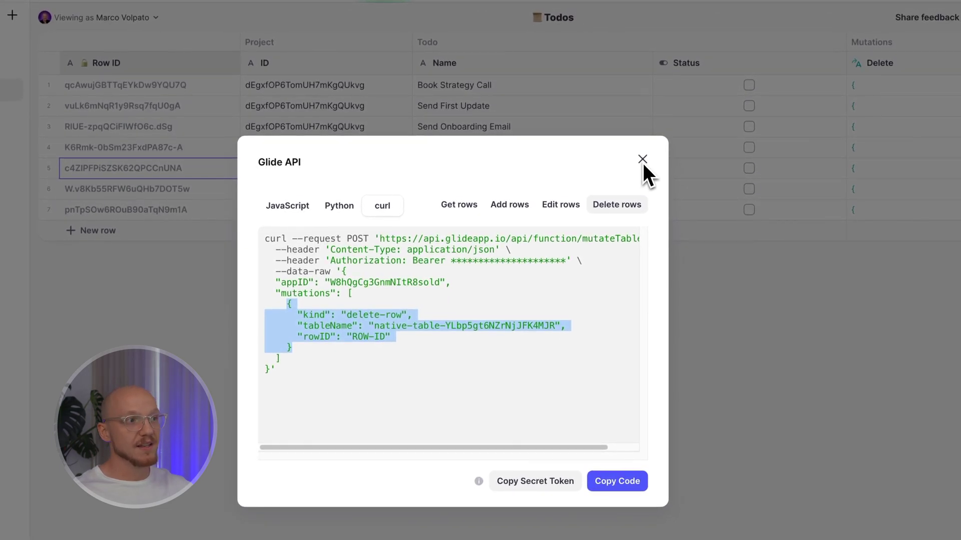
{"action": "left_click", "coordinate": [363, 341]}
{"action": "left_click_drag", "start_coordinate": [353, 338], "coordinate": [386, 348]}
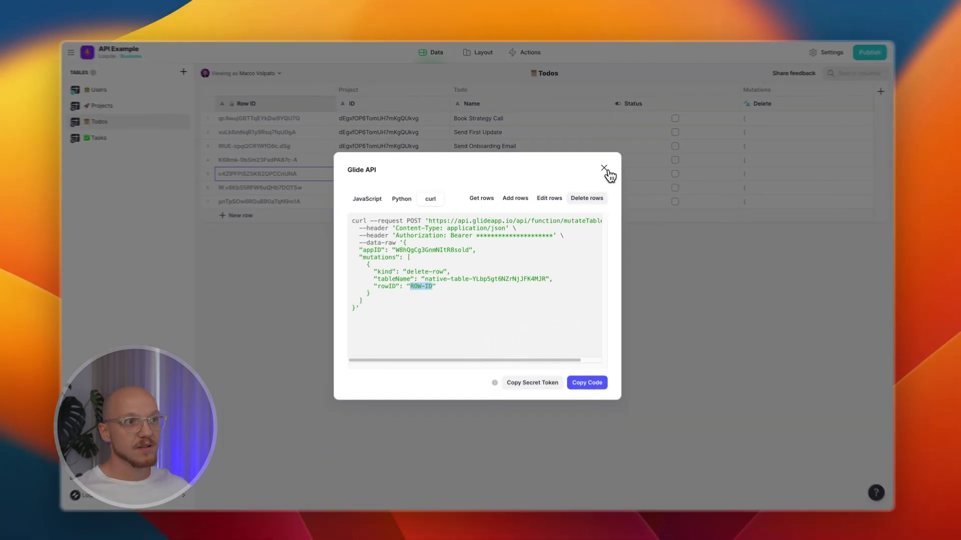
{"action": "left_click", "coordinate": [605, 169]}
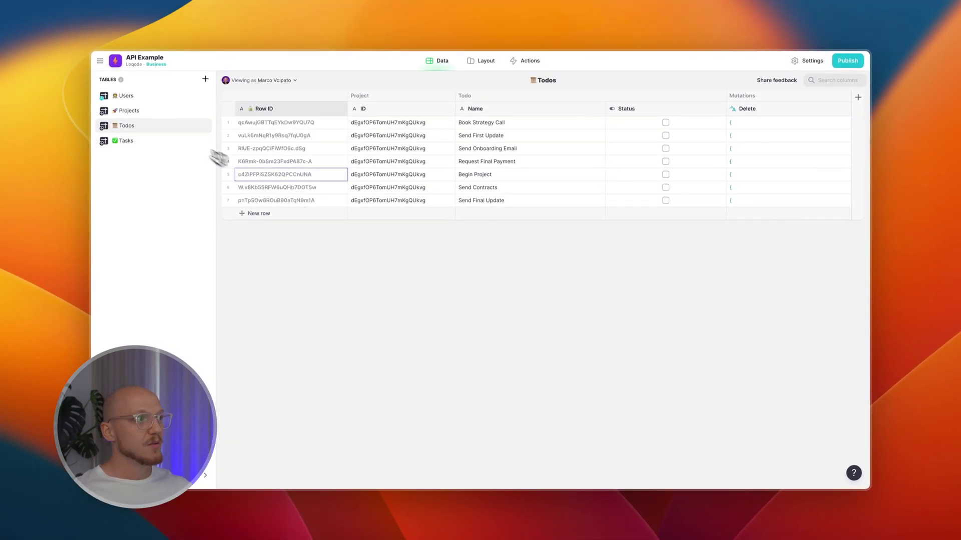
- Revisit the Tasks table's Row ID and Mutations/Add columns, and return to the Todos table
{"action": "left_click", "coordinate": [143, 140]}
{"action": "left_click", "coordinate": [397, 114]}
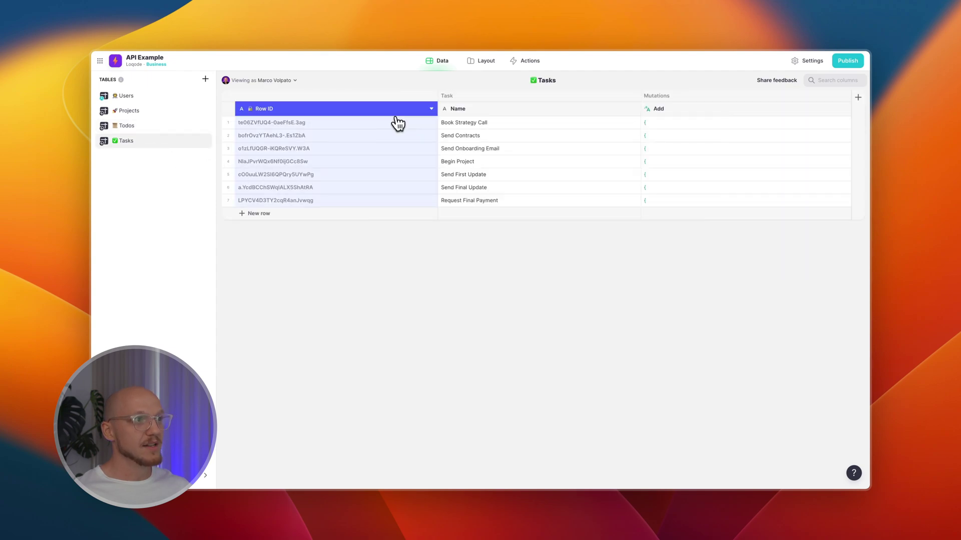
{"action": "left_click", "coordinate": [679, 165]}
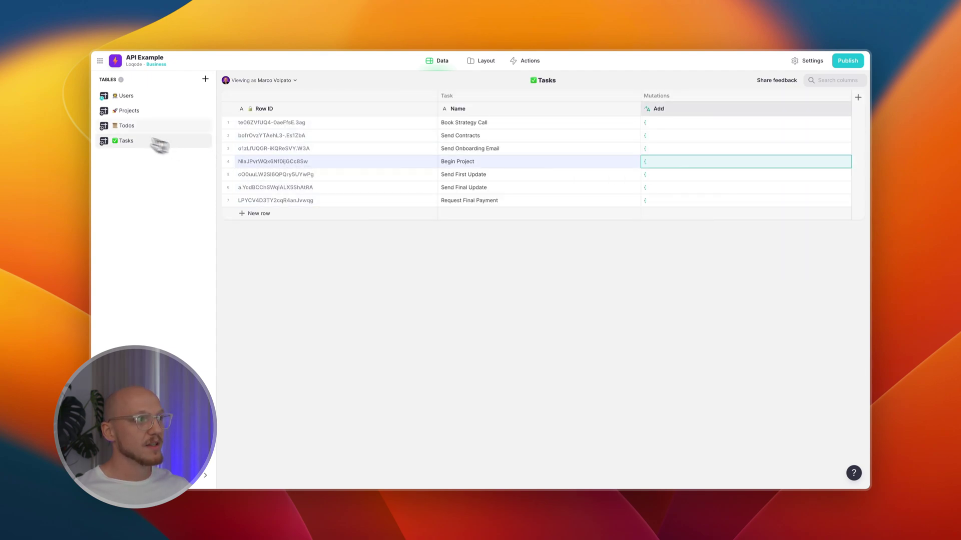
{"action": "left_click", "coordinate": [124, 128]}
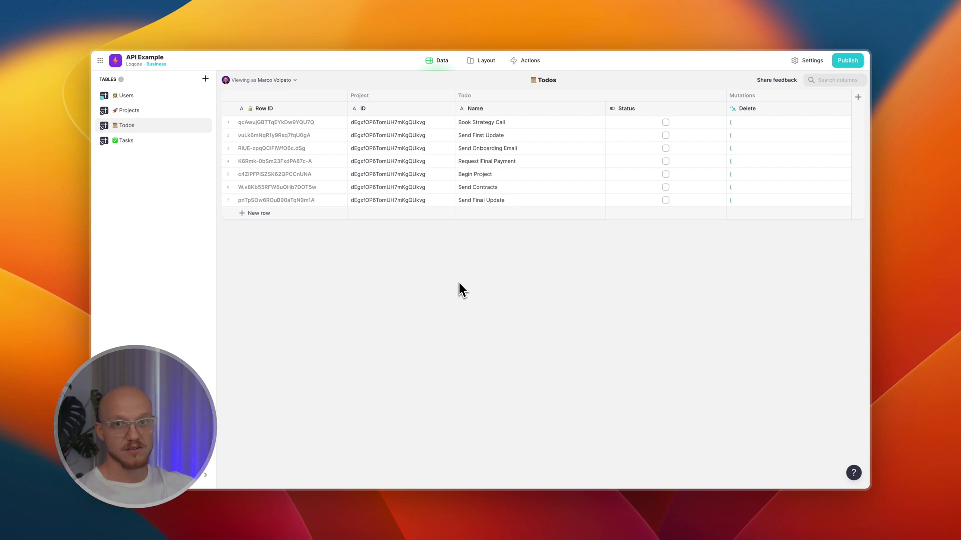
- Point out the Delete mutations of all todos, and open the Projects table to point out the example project's Row ID and Name
{"action": "left_click_drag", "start_coordinate": [773, 124], "coordinate": [767, 205]}
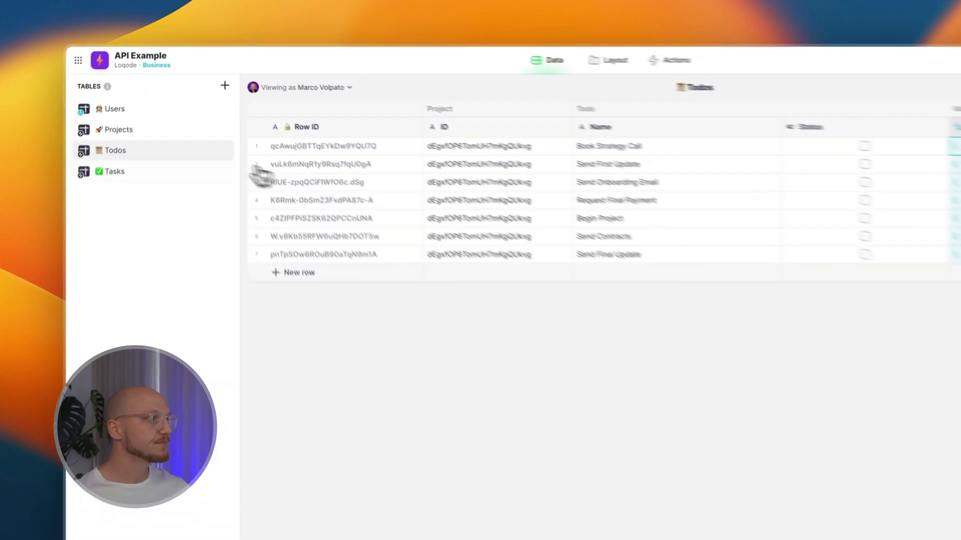
{"action": "left_click", "coordinate": [173, 145]}
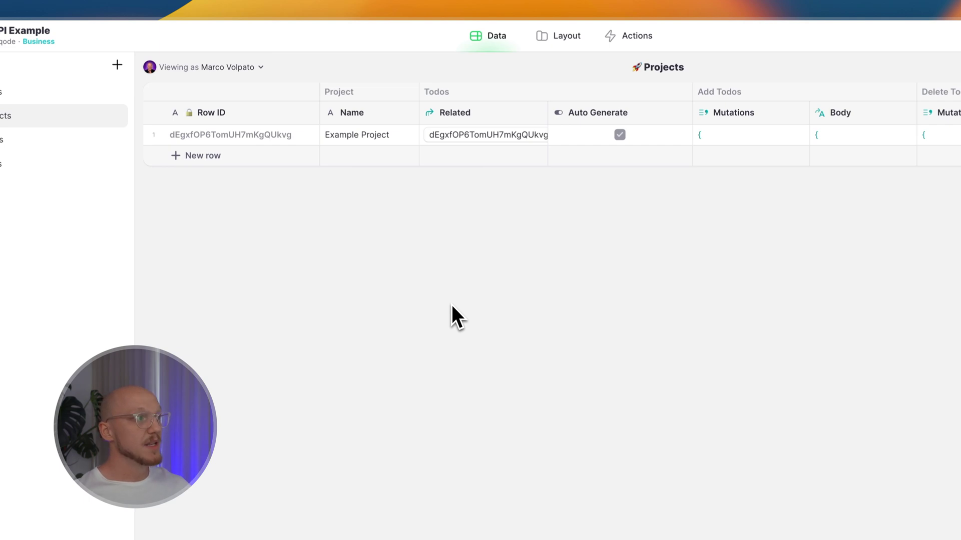
{"action": "left_click", "coordinate": [260, 135]}
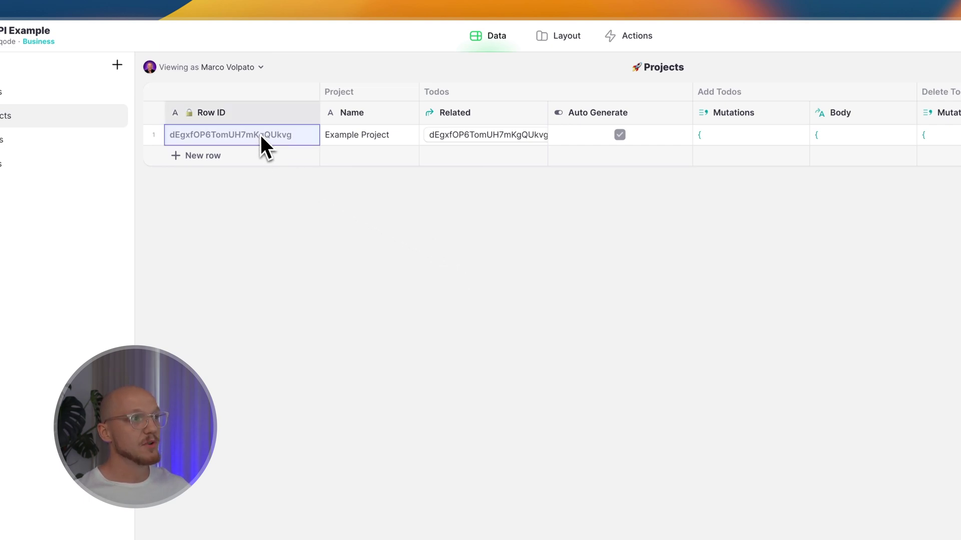
{"action": "left_click", "coordinate": [366, 143]}
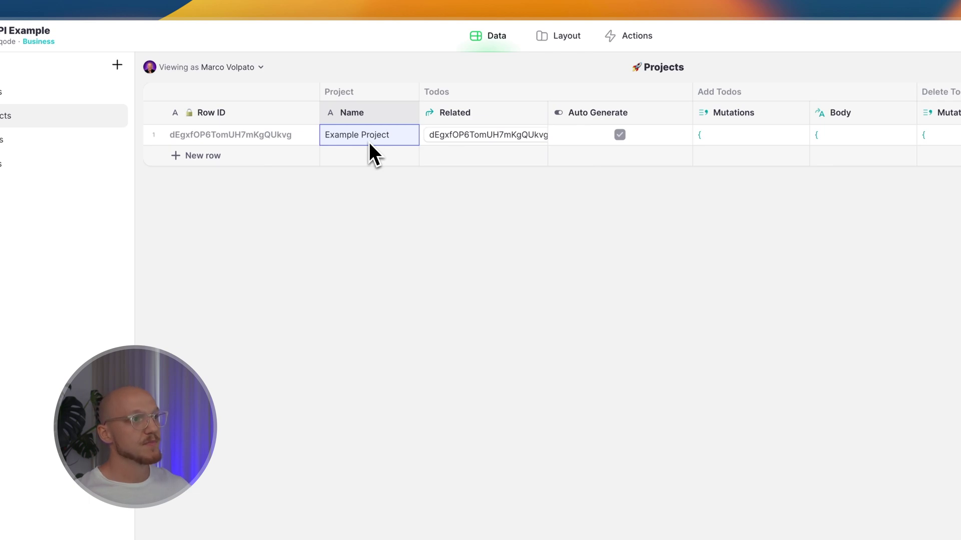
- Examine how the Todos/Related relation matches Row ID to the Todos table's Project/ID with multiple matches, and close it without changes
{"action": "left_click", "coordinate": [538, 114]}
{"action": "left_click", "coordinate": [523, 138]}
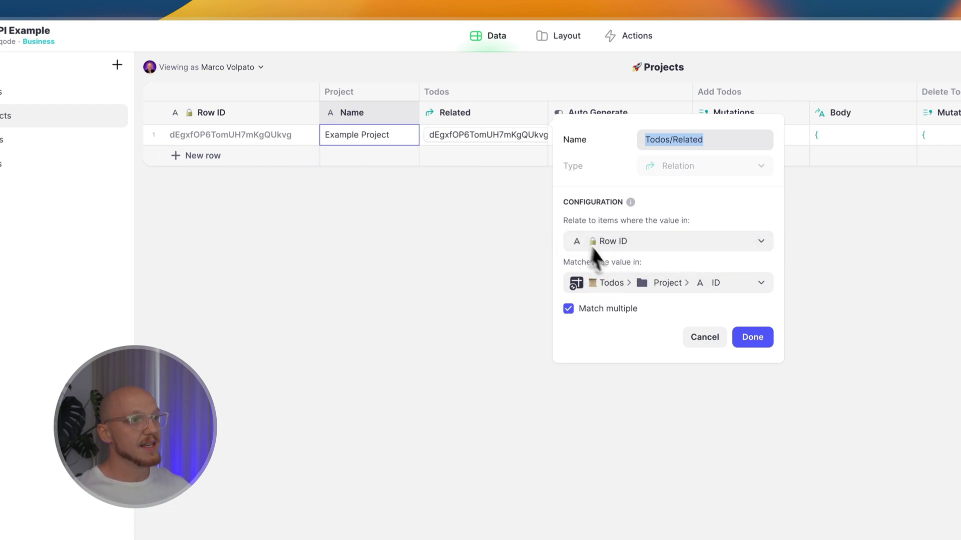
{"action": "left_click", "coordinate": [608, 283]}
{"action": "mouse_move", "coordinate": [621, 371]}
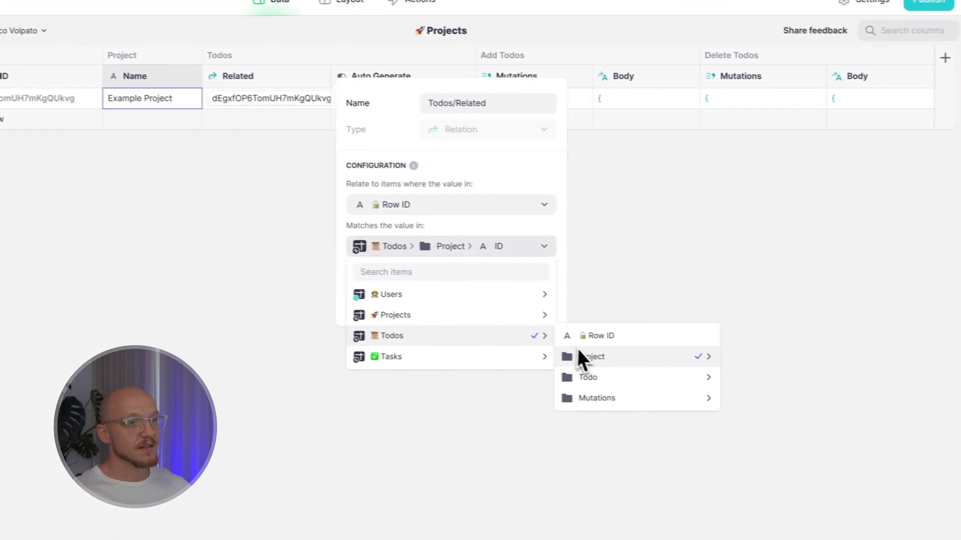
{"action": "mouse_move", "coordinate": [580, 356]}
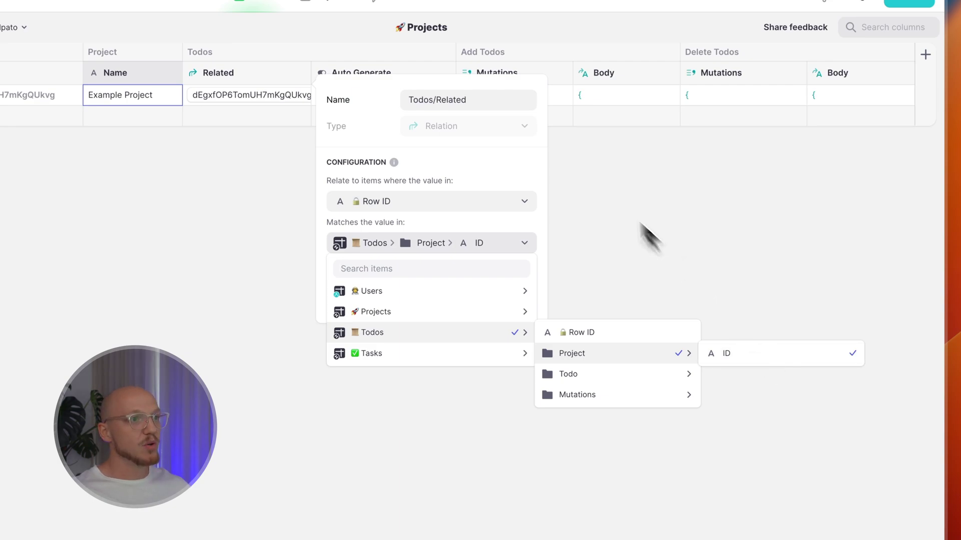
{"action": "left_click", "coordinate": [483, 242]}
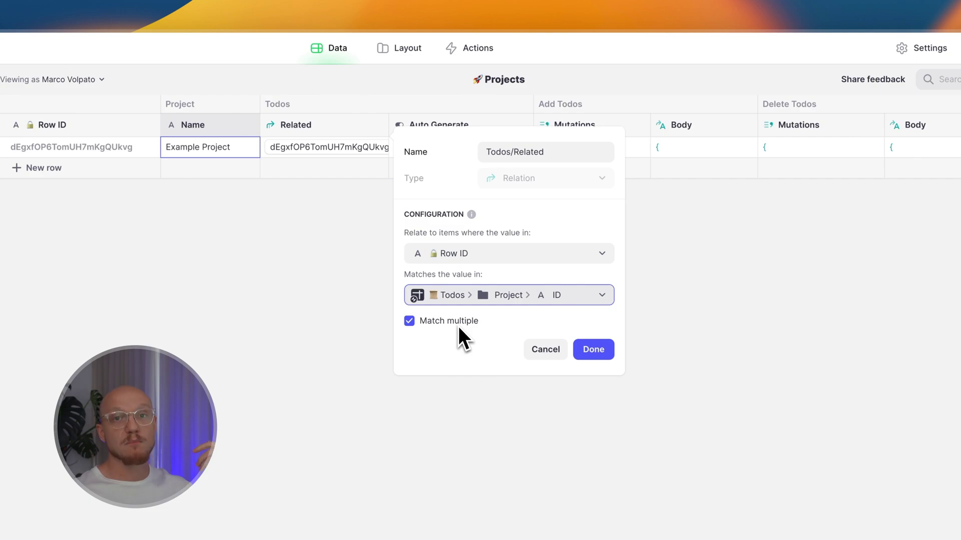
{"action": "left_click", "coordinate": [541, 356]}
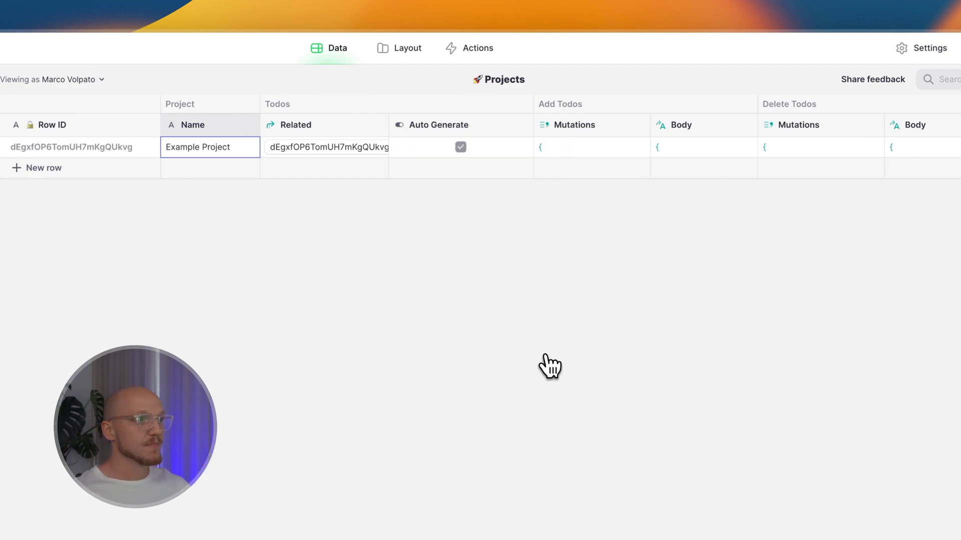
- Examine the Todos/Auto Generate boolean column's settings, close them without changes, and point out the project row's columns from Row ID to Auto Generate
{"action": "left_click", "coordinate": [379, 126]}
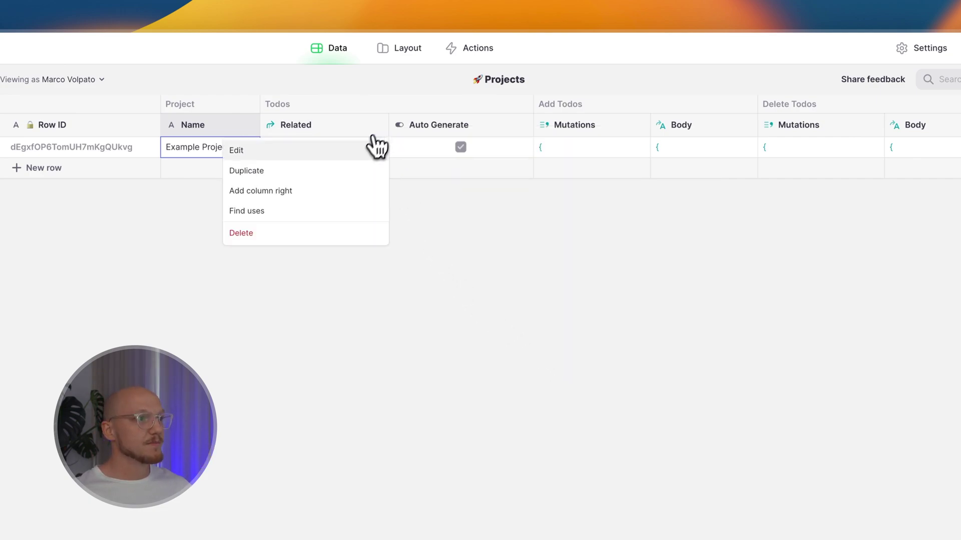
{"action": "left_click", "coordinate": [507, 210]}
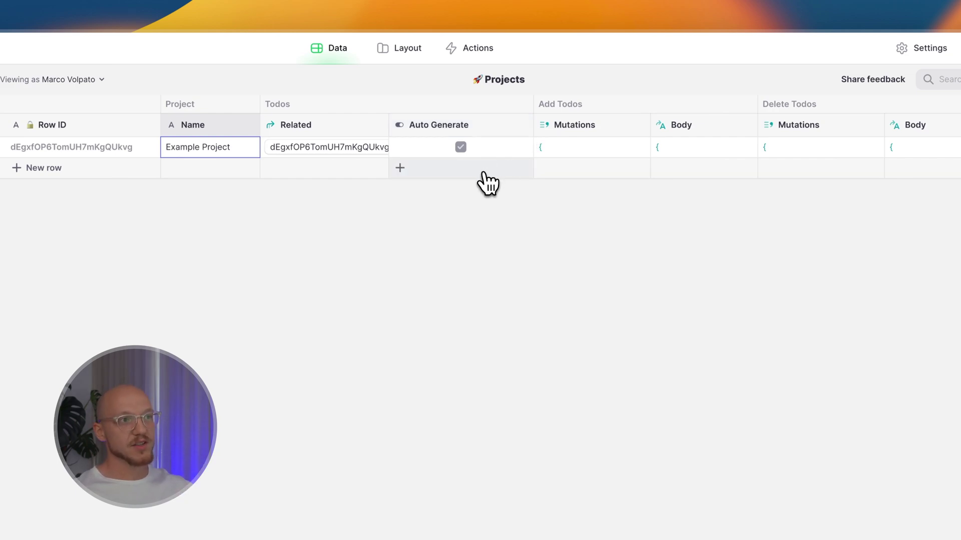
{"action": "left_click", "coordinate": [523, 125]}
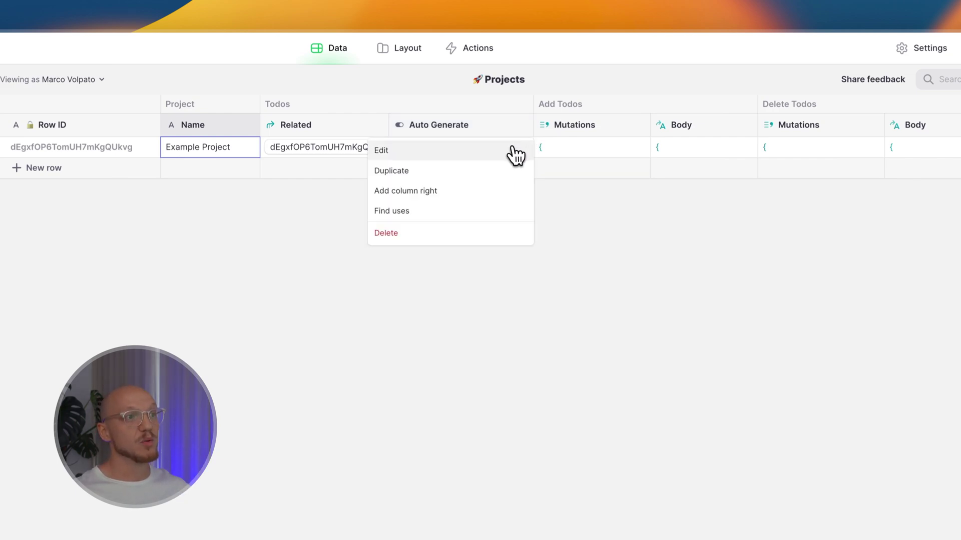
{"action": "left_click", "coordinate": [513, 150]}
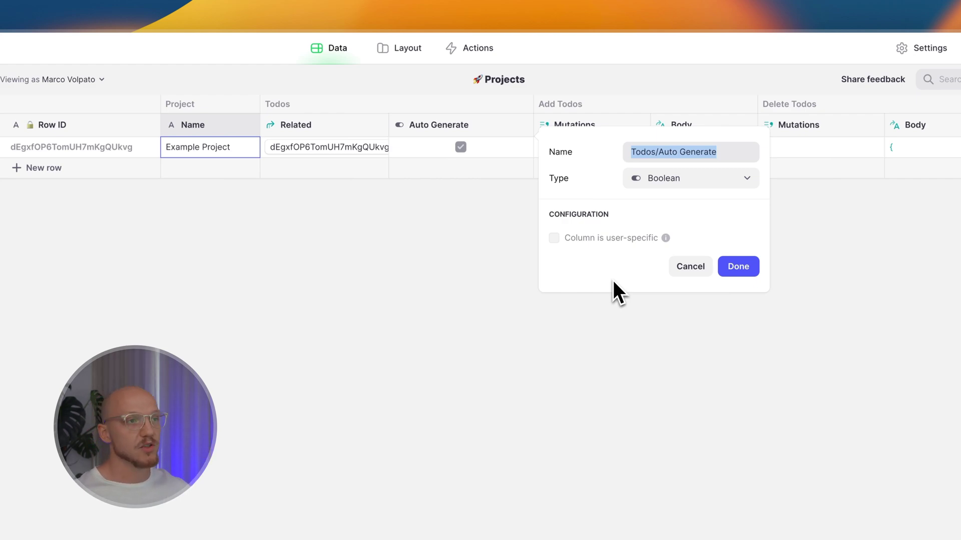
{"action": "left_click", "coordinate": [683, 267]}
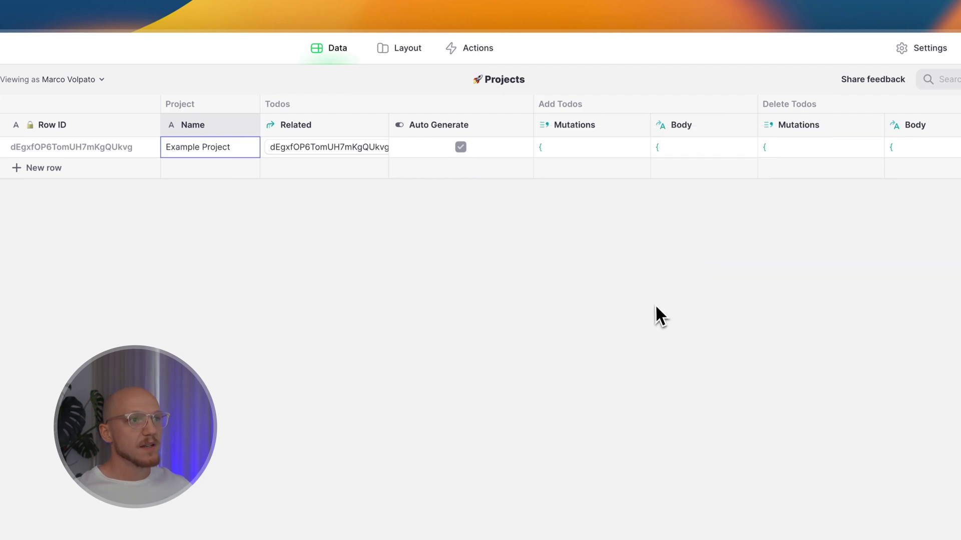
{"action": "left_click", "coordinate": [147, 147]}
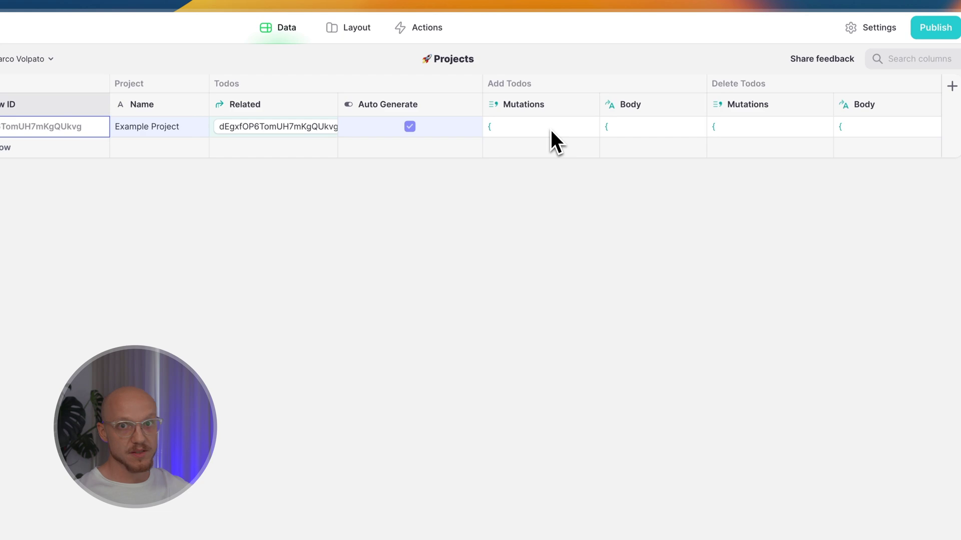
- Expand the example project's Add Todos/Mutations value, highlight the Send Contracts add-row object, and close the value
{"action": "left_click", "coordinate": [550, 131]}
{"action": "left_click", "coordinate": [550, 130]}
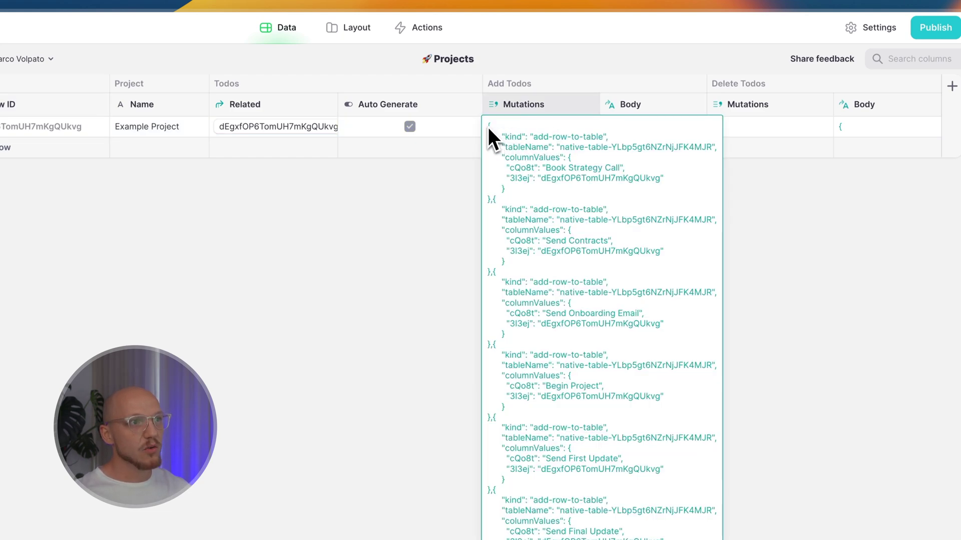
{"action": "left_click_drag", "start_coordinate": [488, 129], "coordinate": [491, 255]}
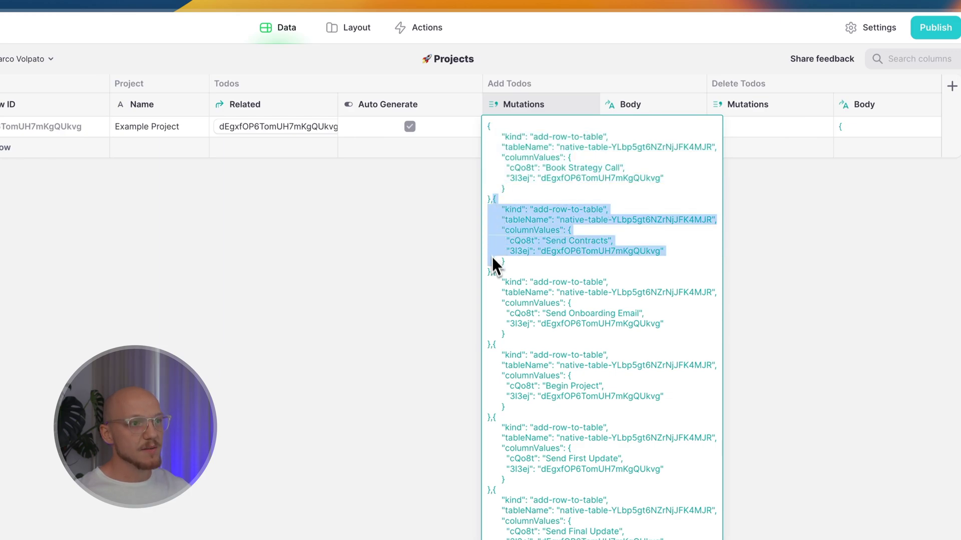
{"action": "left_click", "coordinate": [497, 282]}
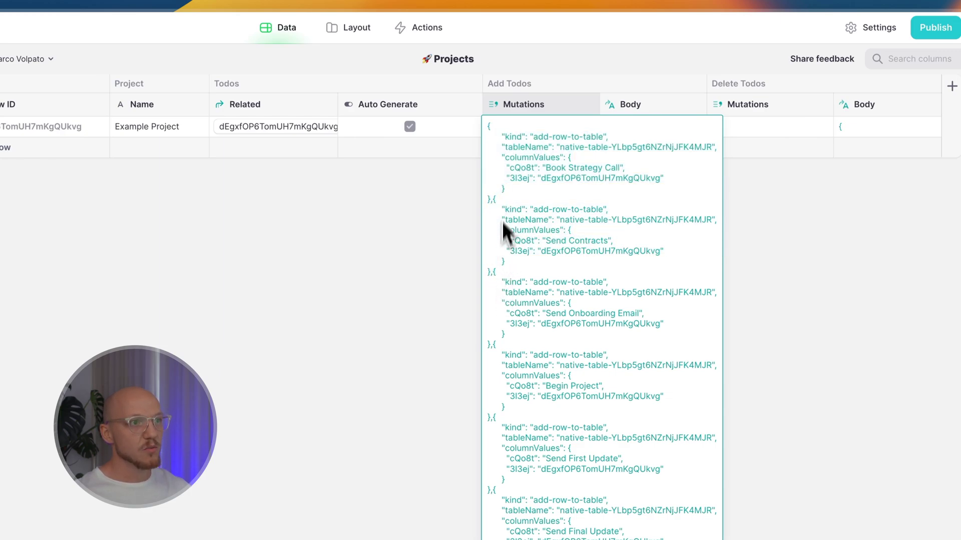
{"action": "key", "text": "Escape"}
- Examine the Add Todos/Mutations joined list's source, Mutations/Add in the Tasks table, and its comma separator, and close the settings
{"action": "left_click", "coordinate": [590, 105]}
{"action": "left_click", "coordinate": [570, 128]}
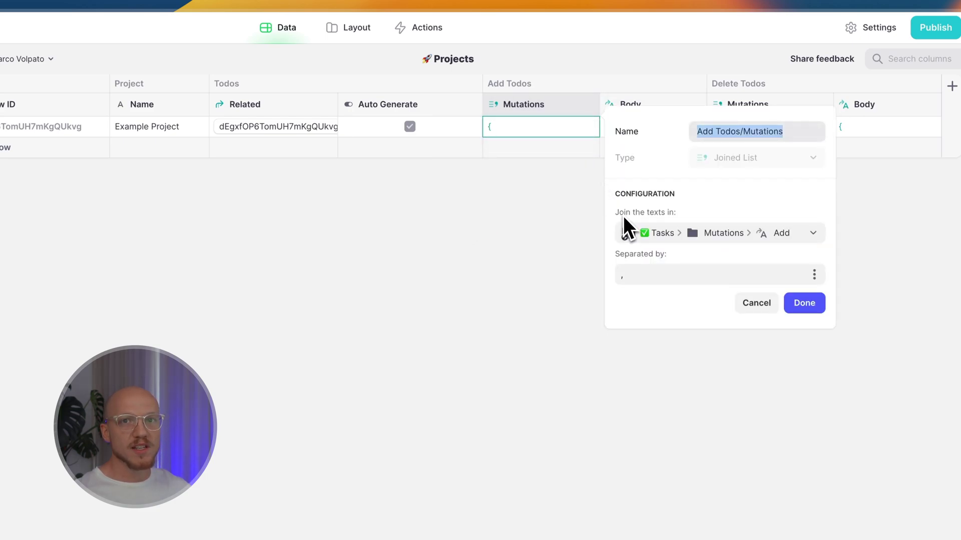
{"action": "left_click", "coordinate": [663, 234]}
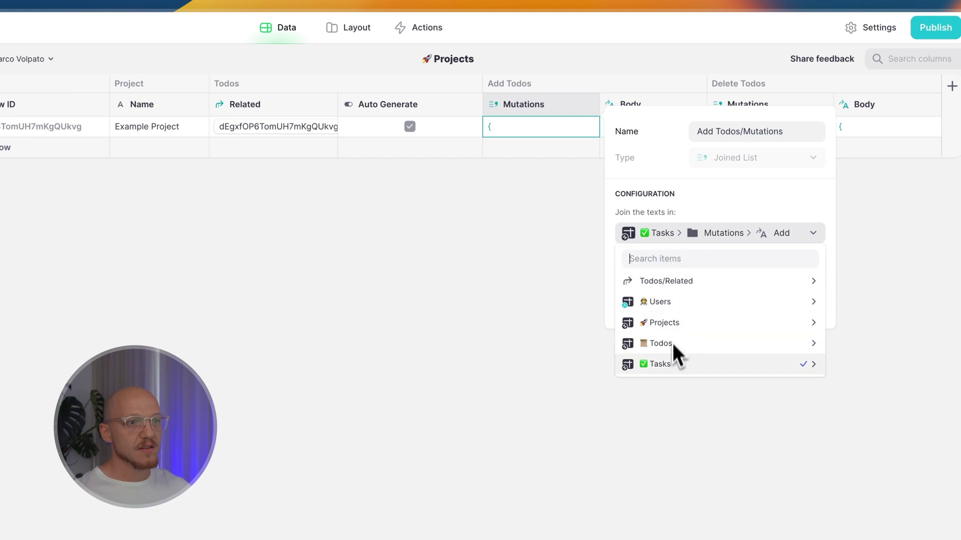
{"action": "mouse_move", "coordinate": [670, 363]}
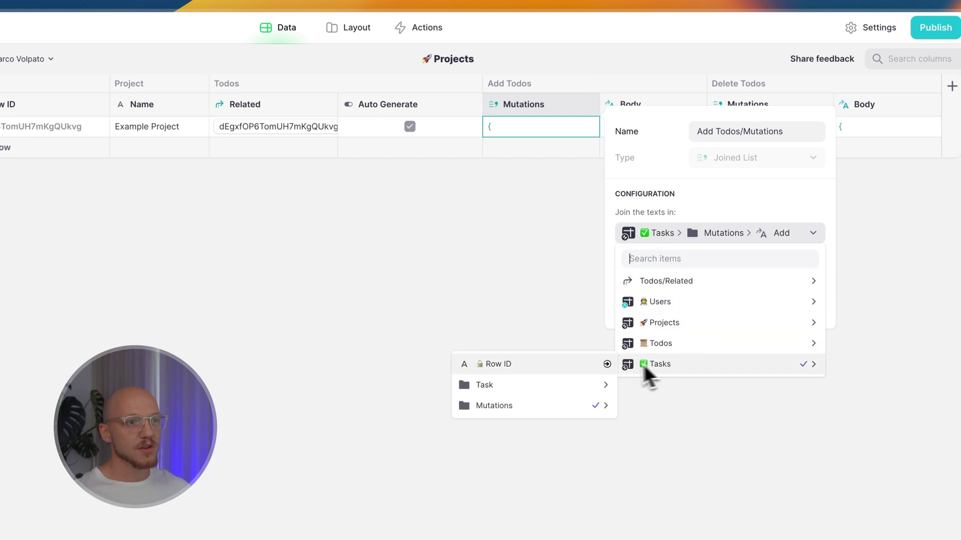
{"action": "mouse_move", "coordinate": [542, 406]}
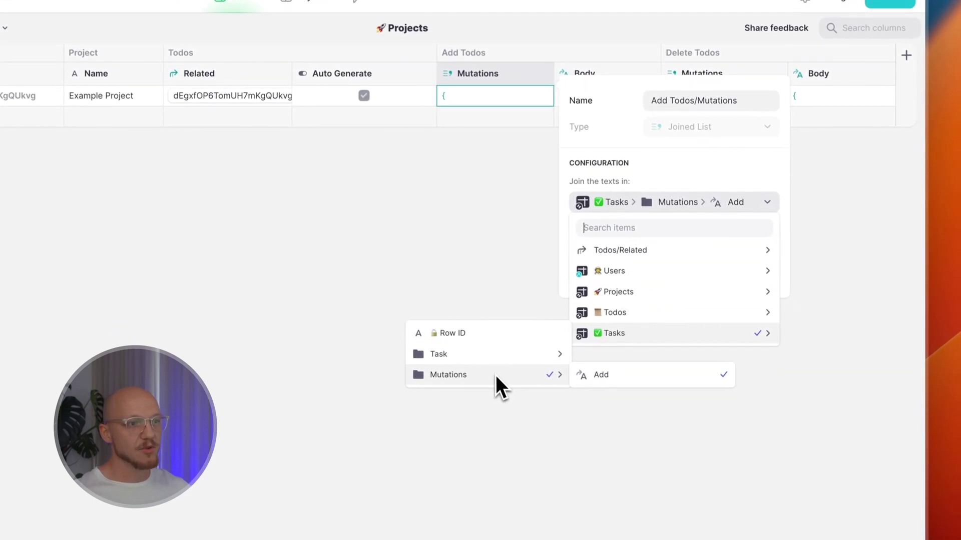
{"action": "left_click", "coordinate": [621, 377]}
{"action": "left_click", "coordinate": [710, 272]}
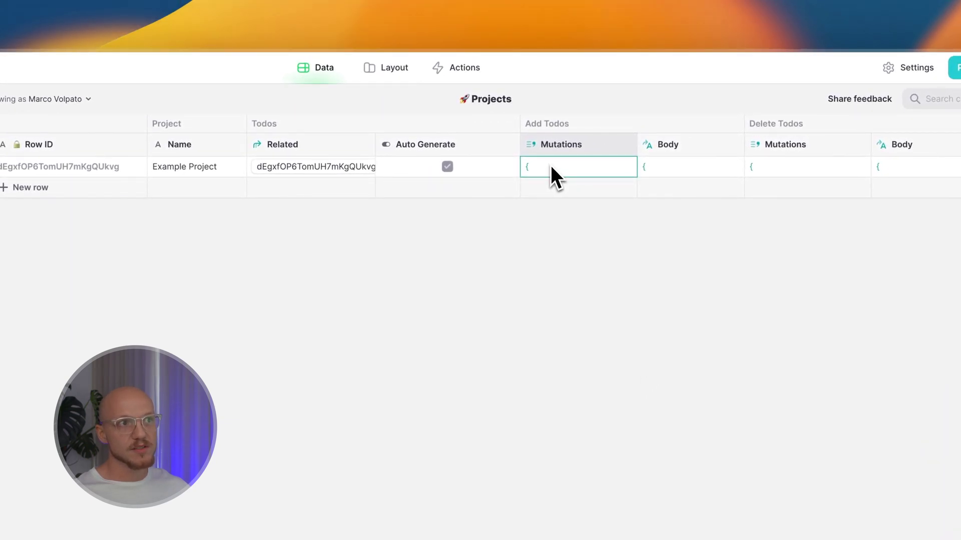
- Show the Todos table's API code as the curl Add rows request and highlight its add-row-to-table object
{"action": "left_click", "coordinate": [671, 168]}
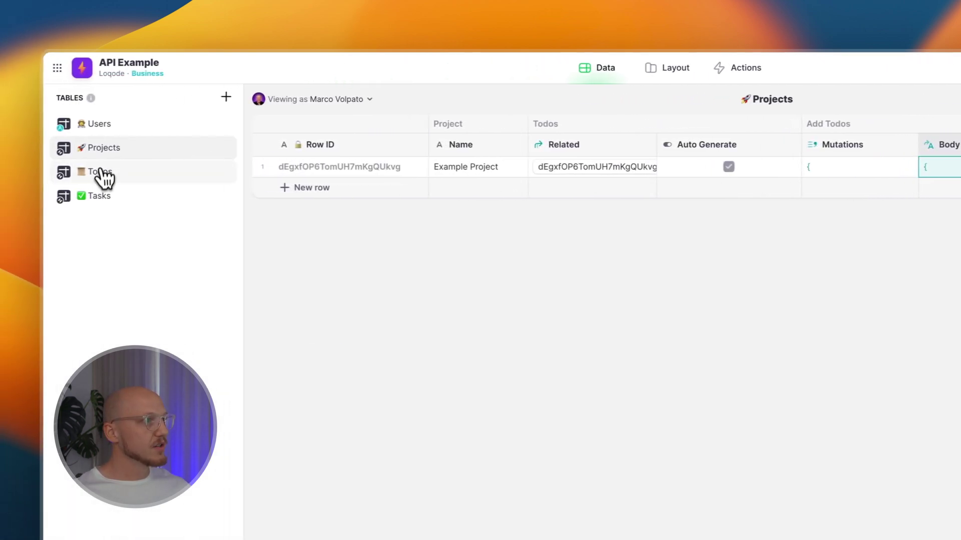
{"action": "right_click", "coordinate": [102, 175]}
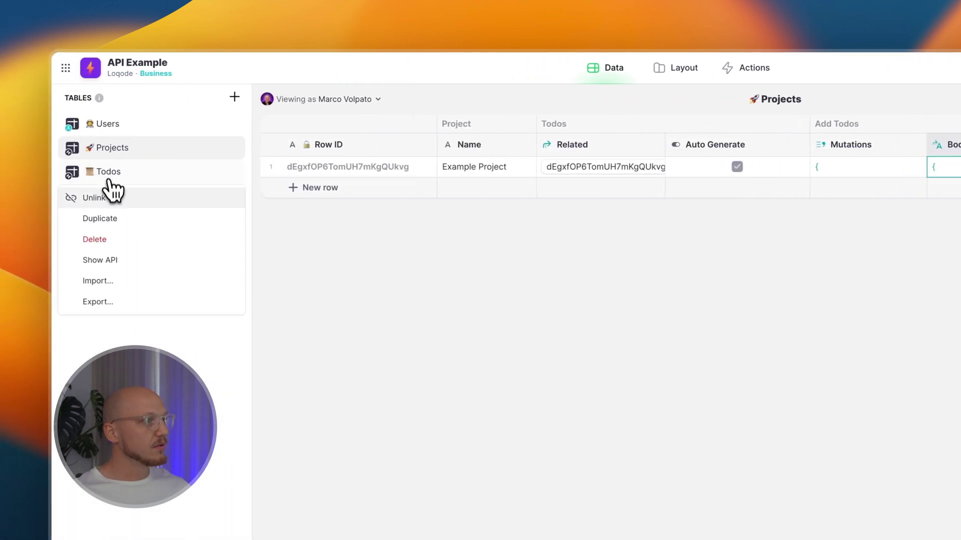
{"action": "left_click", "coordinate": [112, 259]}
{"action": "left_click", "coordinate": [444, 213]}
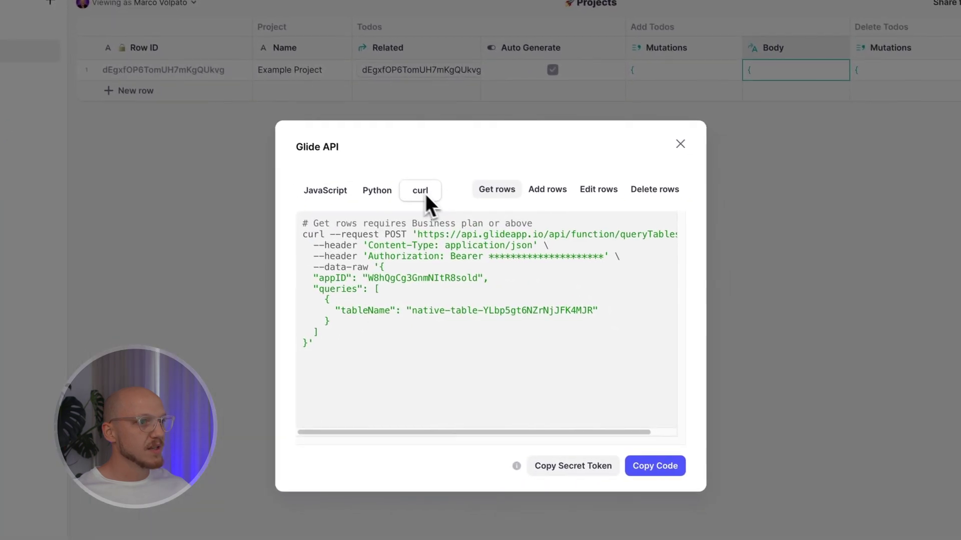
{"action": "left_click", "coordinate": [560, 193]}
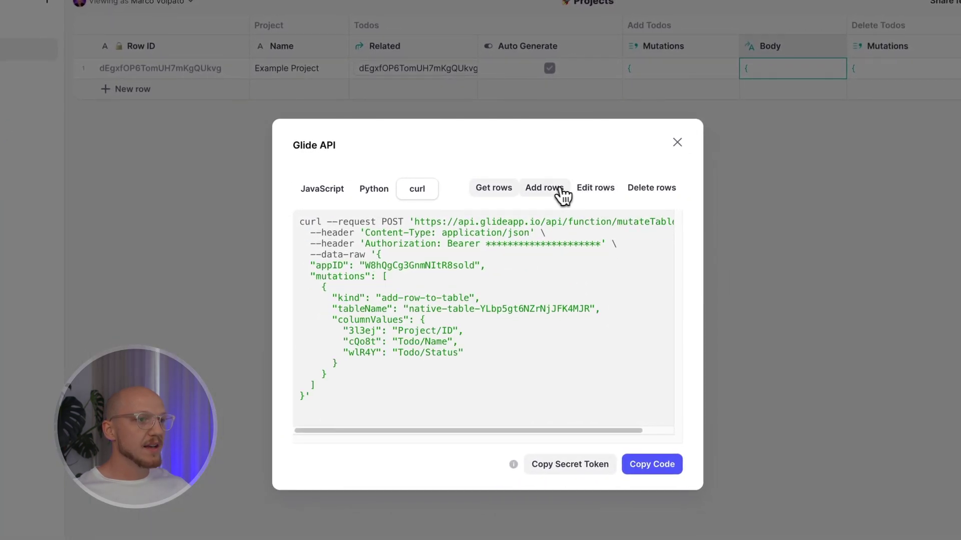
{"action": "left_click_drag", "start_coordinate": [321, 288], "coordinate": [326, 378]}
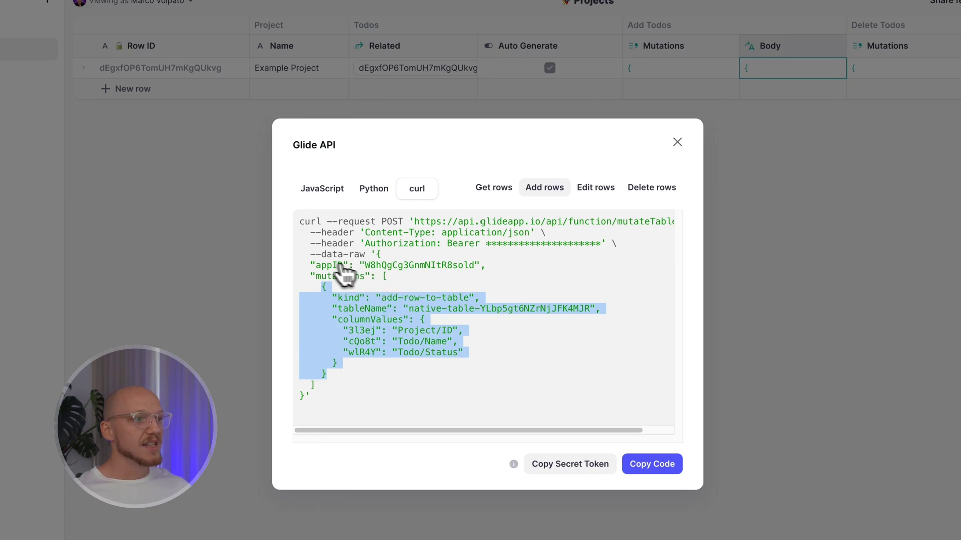
- Highlight the request's data-raw flag, the JSON body between the quotes and the contents of the mutations array, and close the API code
{"action": "left_click_drag", "start_coordinate": [306, 255], "coordinate": [370, 266]}
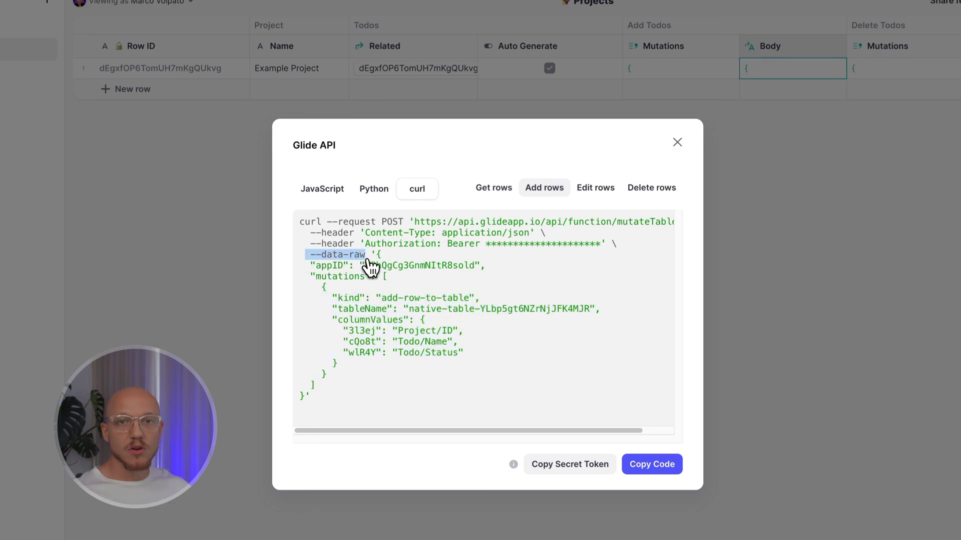
{"action": "left_click", "coordinate": [418, 326]}
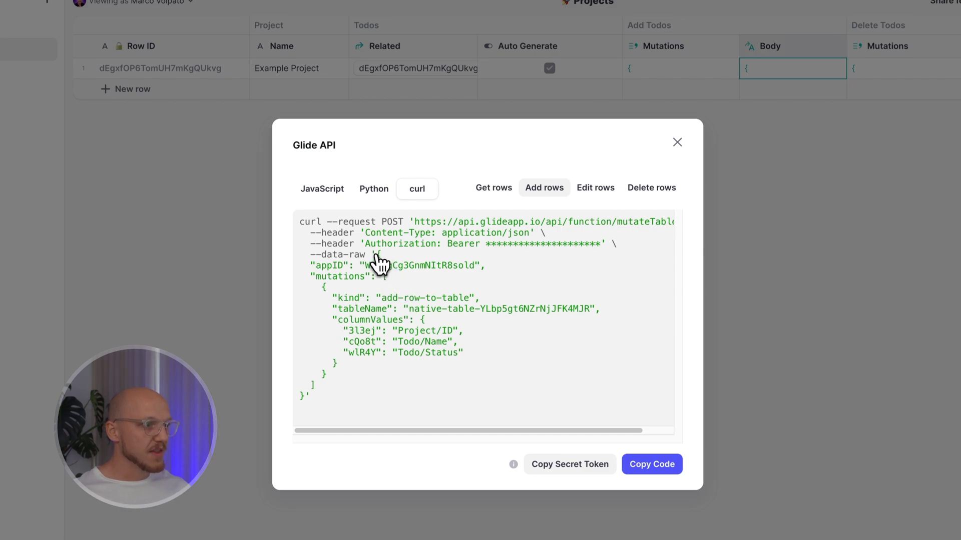
{"action": "left_click_drag", "start_coordinate": [377, 255], "coordinate": [371, 255]}
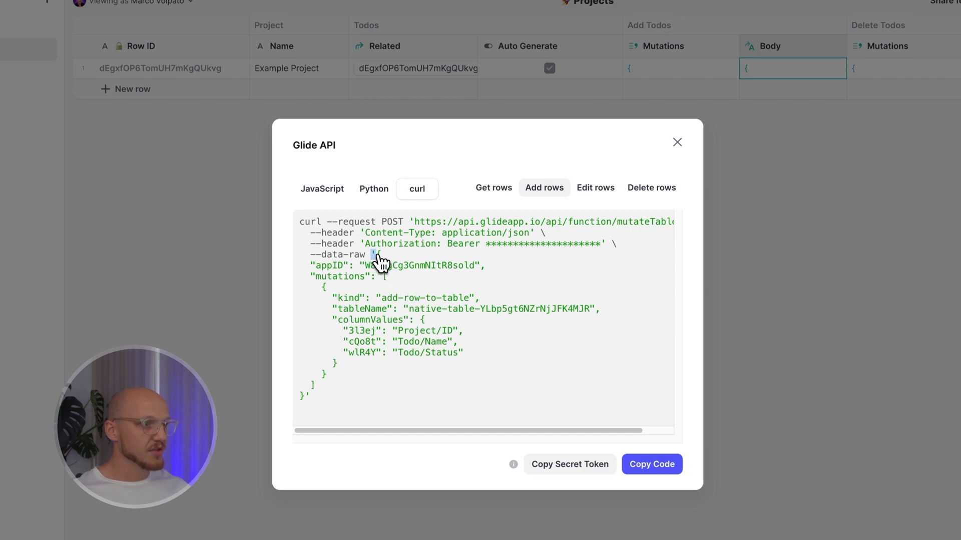
{"action": "left_click_drag", "start_coordinate": [376, 255], "coordinate": [304, 400]}
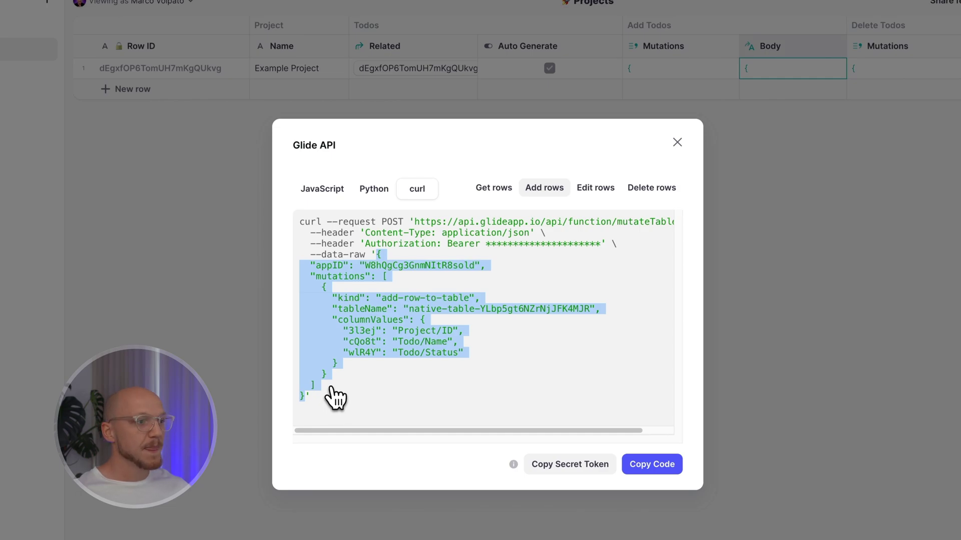
{"action": "left_click", "coordinate": [313, 387]}
{"action": "left_click_drag", "start_coordinate": [313, 388], "coordinate": [392, 284]}
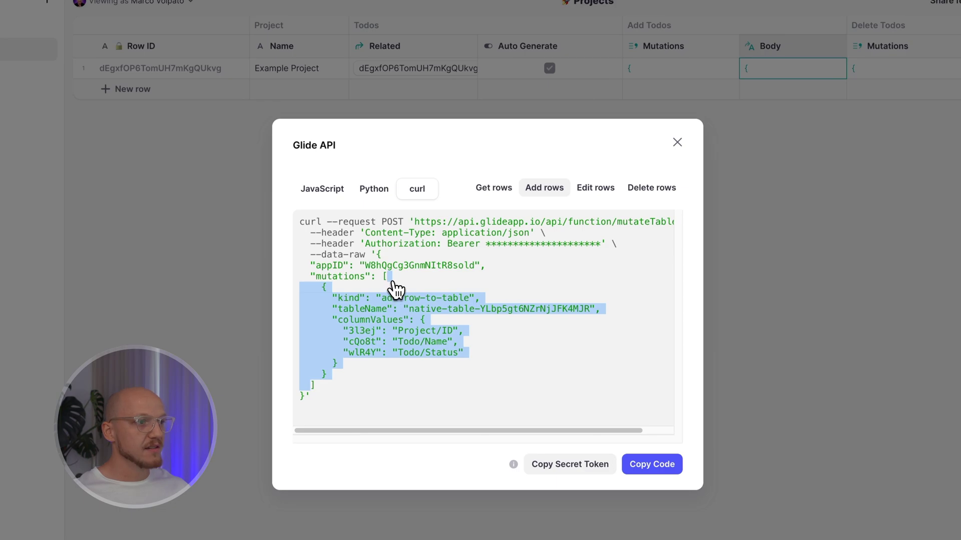
{"action": "left_click", "coordinate": [677, 142]}
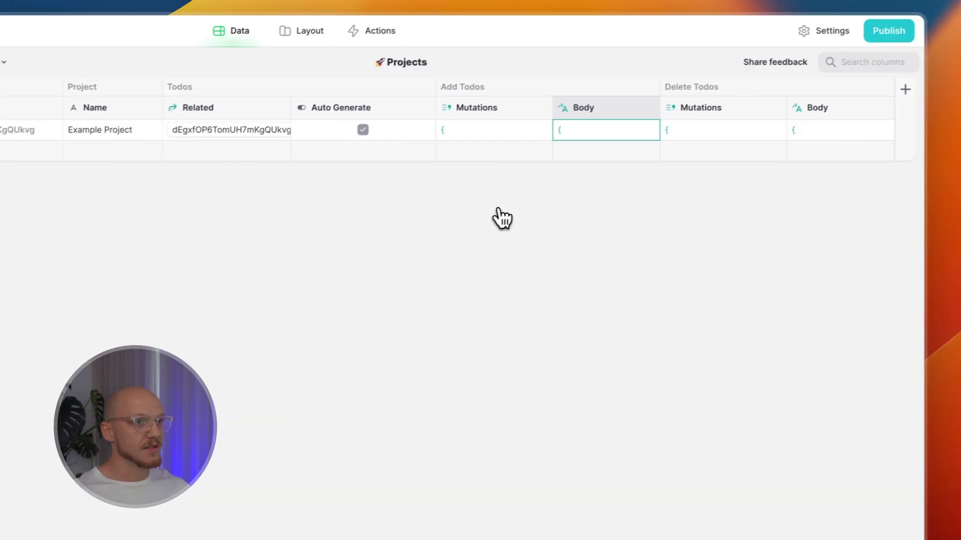
- Examine the Add Todos/Body template, highlighting its full JSON and the MUTATIONS placeholder, and close the settings without changes
{"action": "left_click", "coordinate": [635, 113]}
{"action": "left_click", "coordinate": [611, 138]}
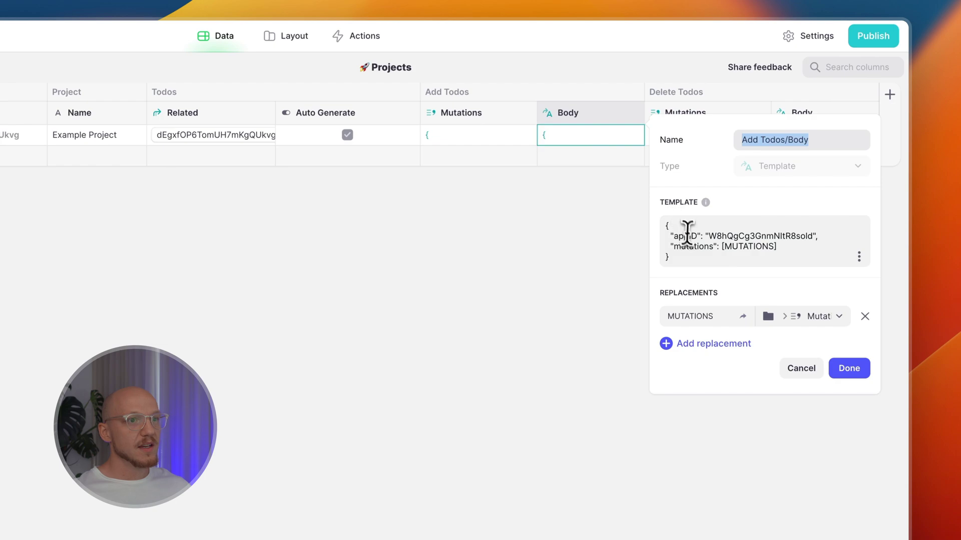
{"action": "left_click_drag", "start_coordinate": [681, 256], "coordinate": [653, 227]}
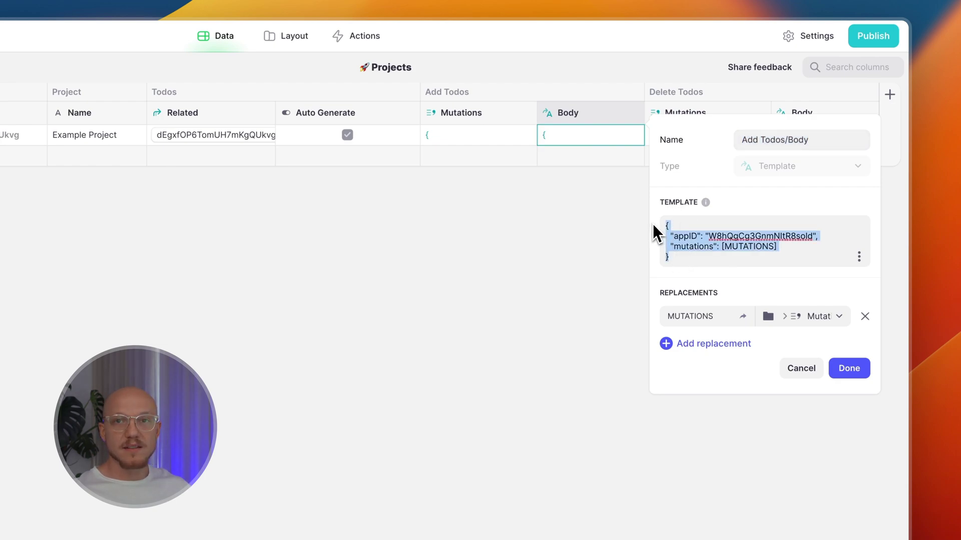
{"action": "left_click_drag", "start_coordinate": [723, 246], "coordinate": [772, 246]}
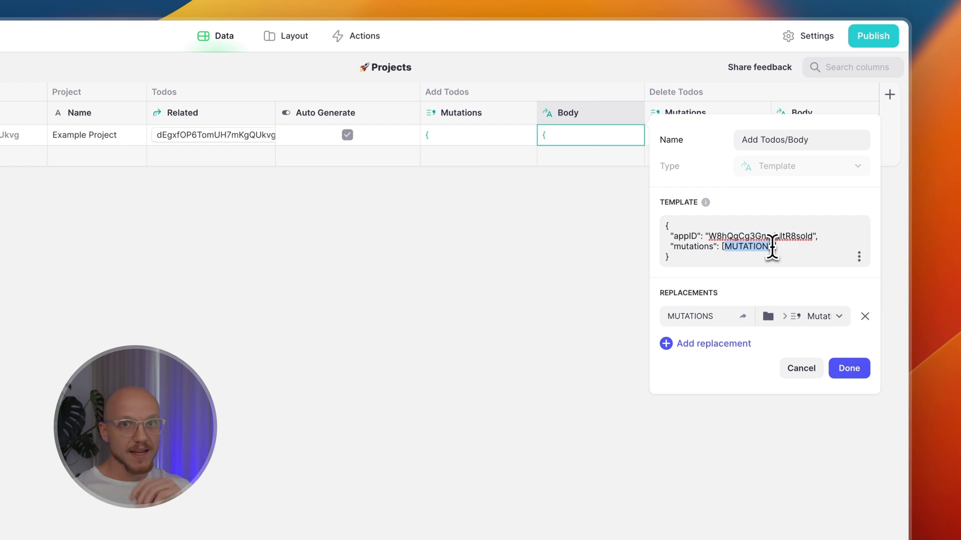
{"action": "left_click_drag", "start_coordinate": [772, 246], "coordinate": [776, 247]}
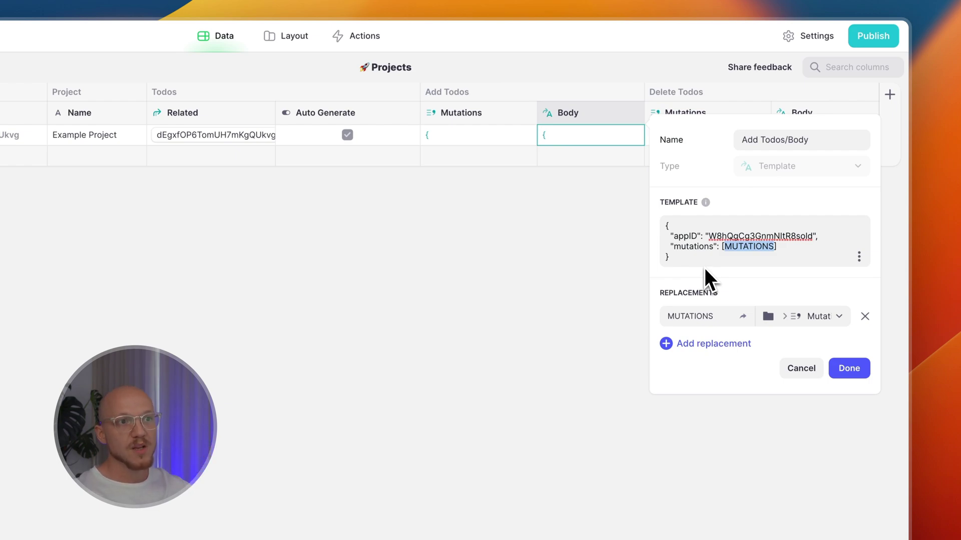
{"action": "left_click", "coordinate": [783, 363]}
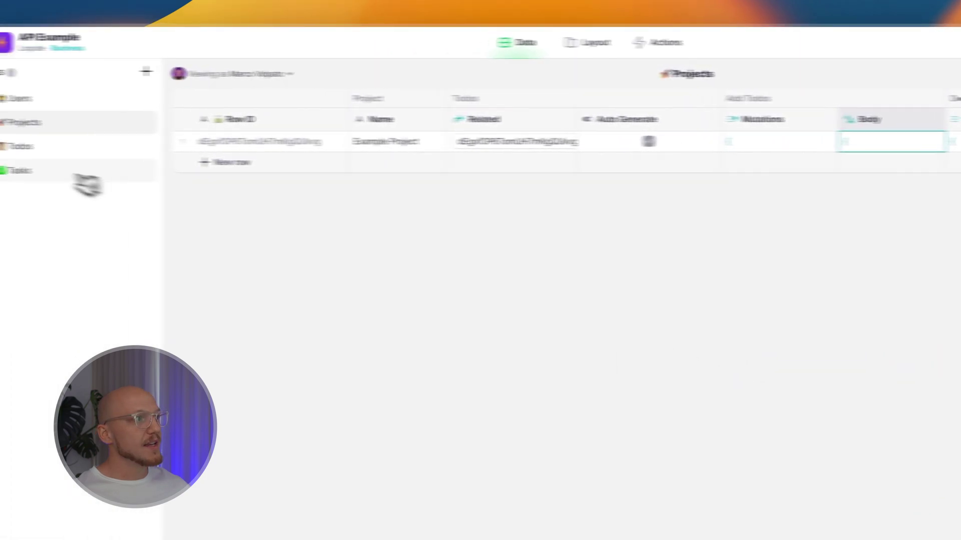
- Bring up the Todos table's curl Add rows request again, highlight the object inside the mutations array, and close the API code
{"action": "right_click", "coordinate": [36, 146]}
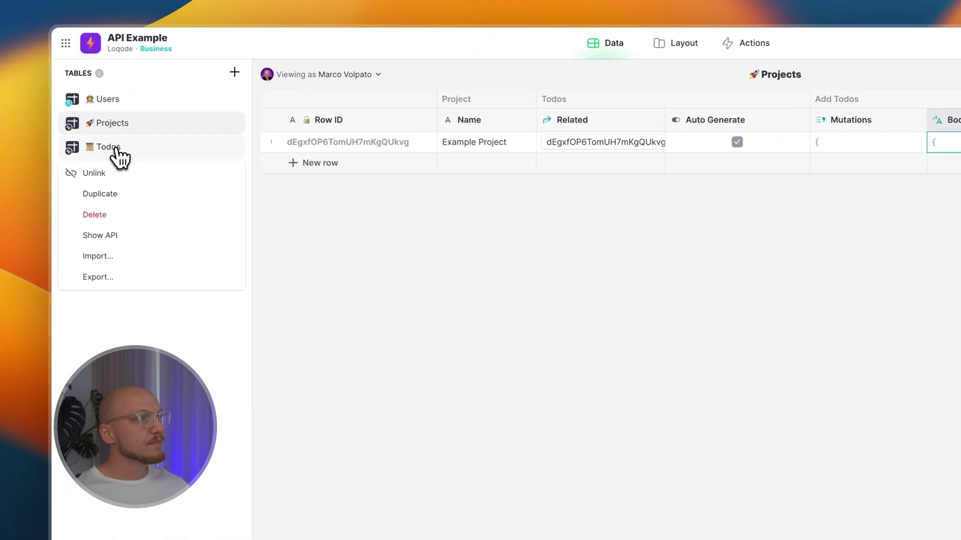
{"action": "left_click", "coordinate": [45, 230]}
{"action": "left_click", "coordinate": [574, 249]}
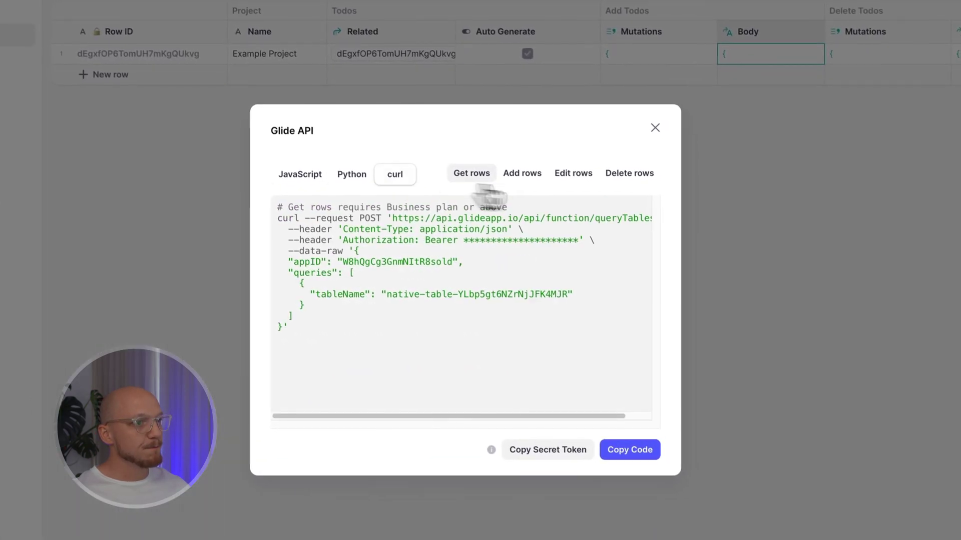
{"action": "left_click", "coordinate": [701, 248]}
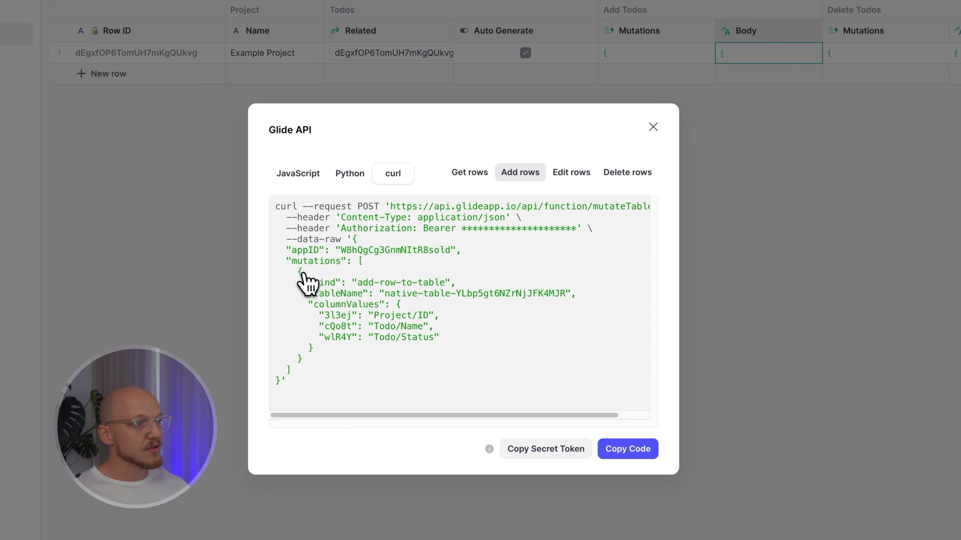
{"action": "left_click_drag", "start_coordinate": [296, 273], "coordinate": [318, 367]}
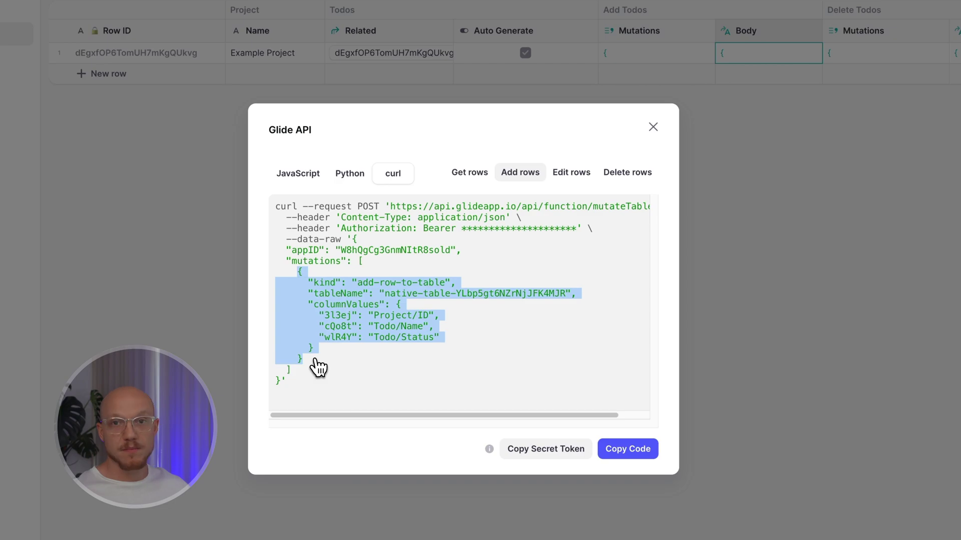
{"action": "left_click", "coordinate": [653, 127]}
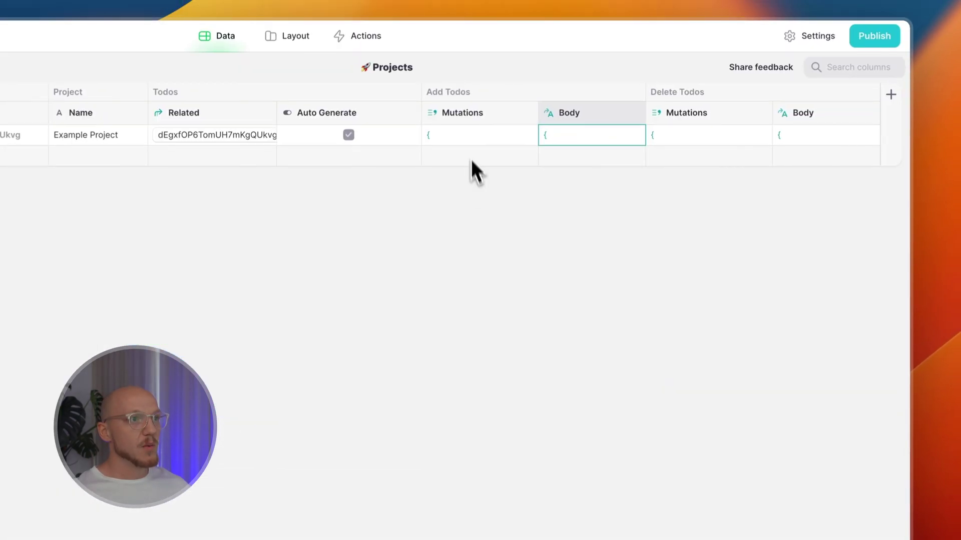
- Reopen the Add Todos/Body column's settings, highlight the whole JSON template, and close them without changes
{"action": "left_click", "coordinate": [457, 135]}
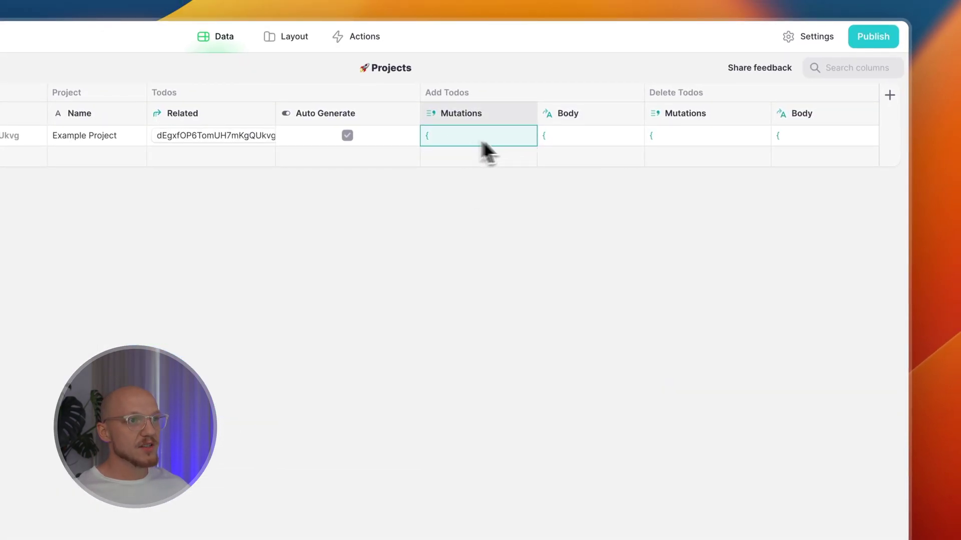
{"action": "left_click", "coordinate": [564, 142]}
{"action": "left_click", "coordinate": [635, 114]}
{"action": "left_click", "coordinate": [608, 140]}
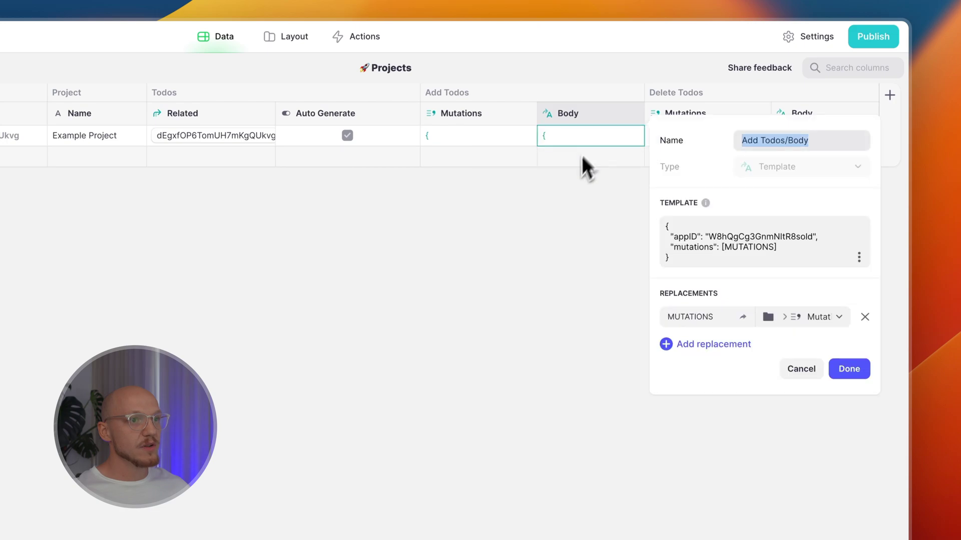
{"action": "left_click_drag", "start_coordinate": [665, 223], "coordinate": [671, 257]}
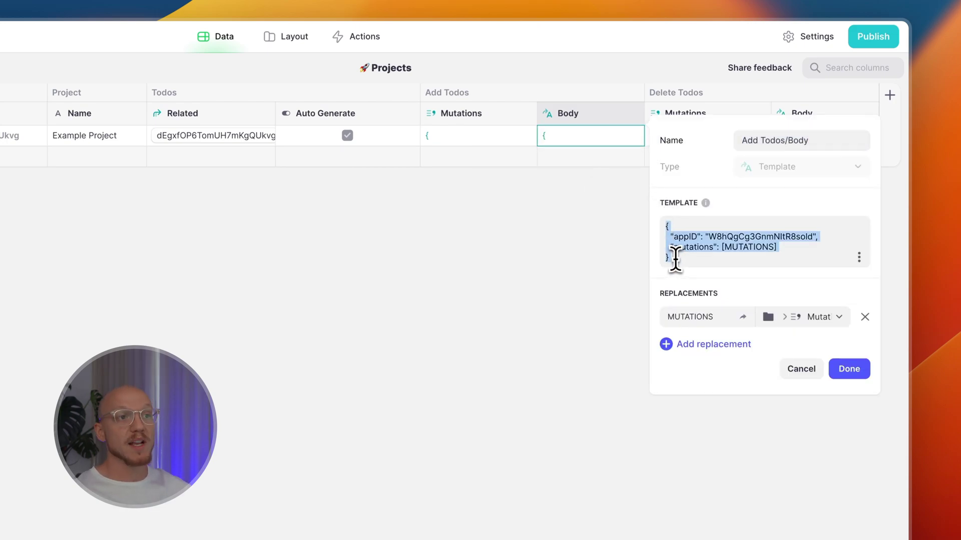
{"action": "left_click", "coordinate": [803, 373]}
- Check the source that the Add Todos/Mutations joined list takes its texts from, and close its settings unchanged
{"action": "left_click", "coordinate": [530, 140]}
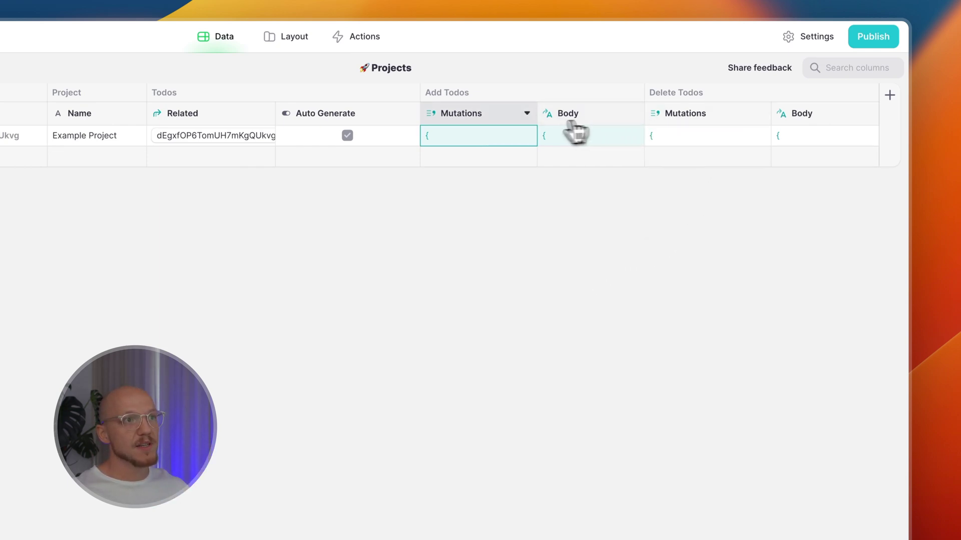
{"action": "left_click", "coordinate": [526, 115]}
{"action": "left_click", "coordinate": [499, 139]}
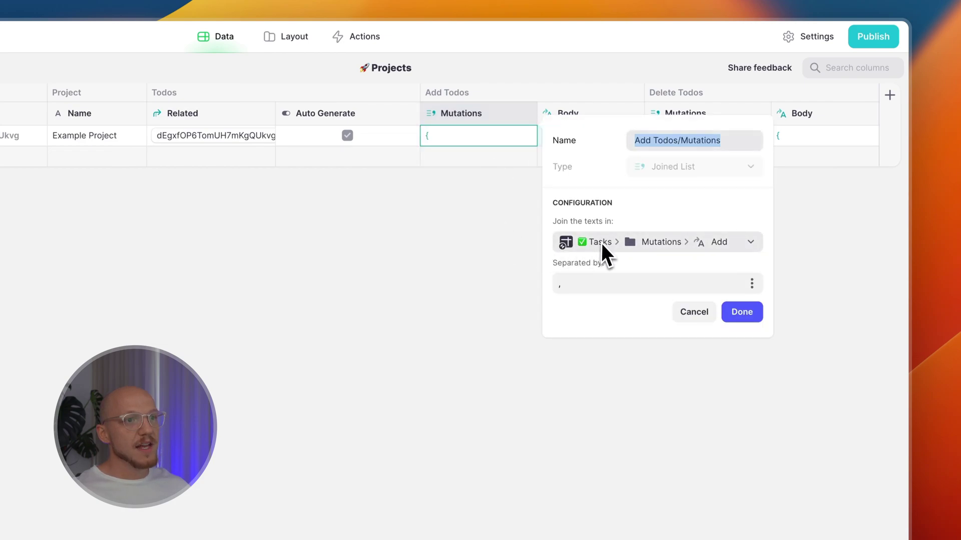
{"action": "left_click", "coordinate": [698, 311]}
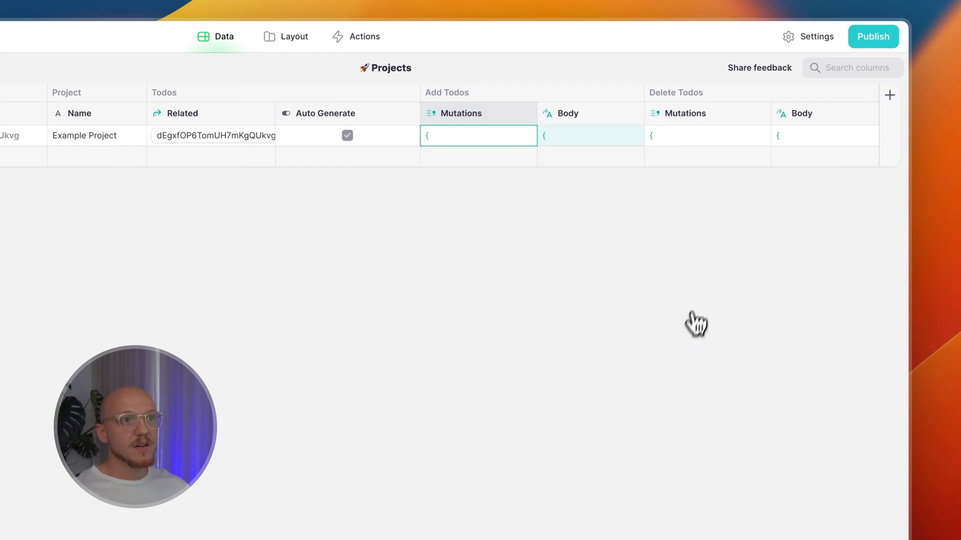
- Examine the Delete Todos/Mutations joined list's source, Mutations/Delete through the Todos/Related relation, and its comma separator, and close the settings
{"action": "left_click", "coordinate": [757, 114]}
{"action": "left_click", "coordinate": [735, 142]}
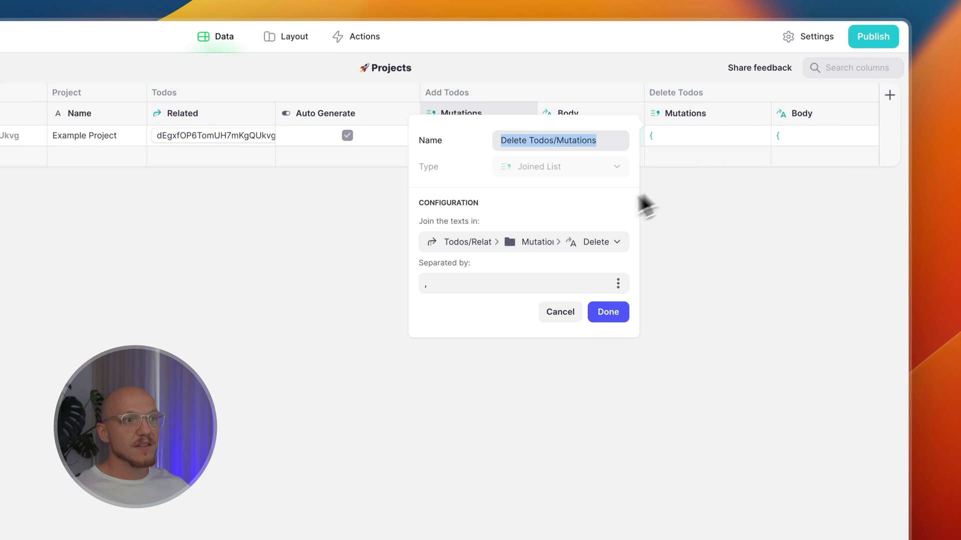
{"action": "left_click", "coordinate": [500, 244]}
{"action": "mouse_move", "coordinate": [499, 295]}
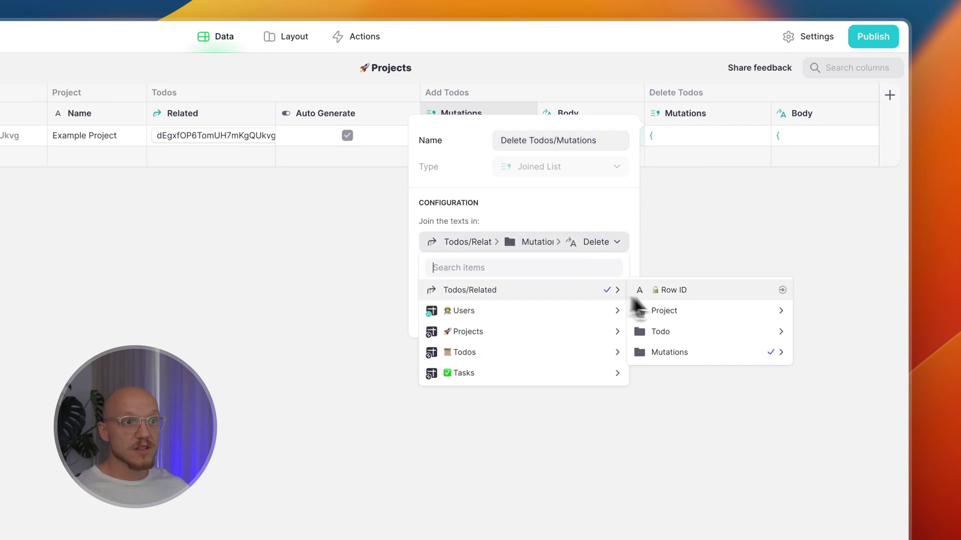
{"action": "mouse_move", "coordinate": [680, 353]}
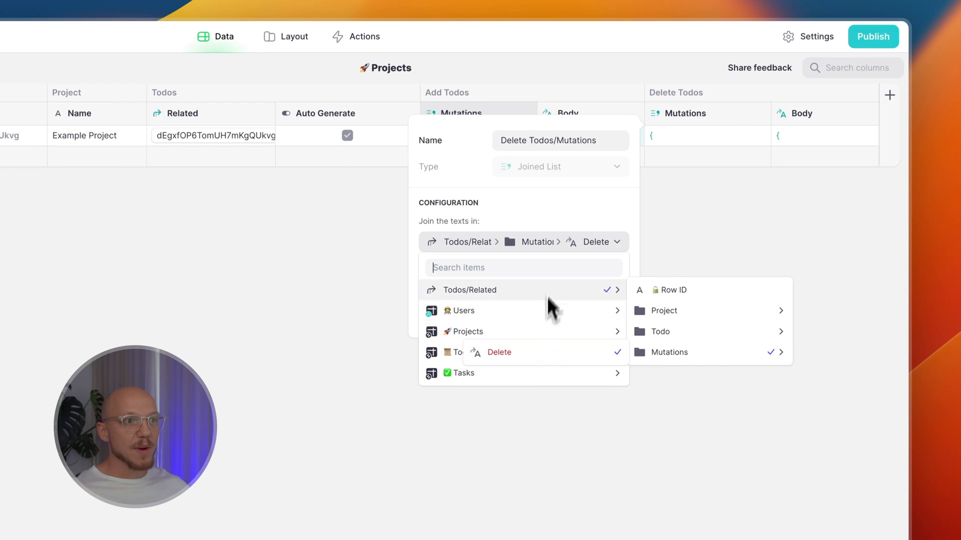
{"action": "left_click", "coordinate": [560, 249]}
{"action": "left_click", "coordinate": [497, 283]}
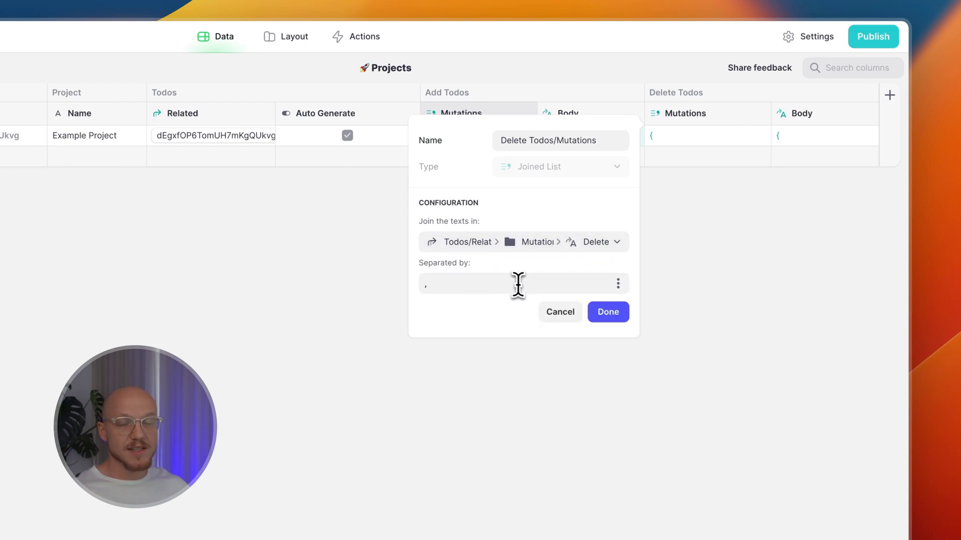
{"action": "left_click", "coordinate": [562, 314]}
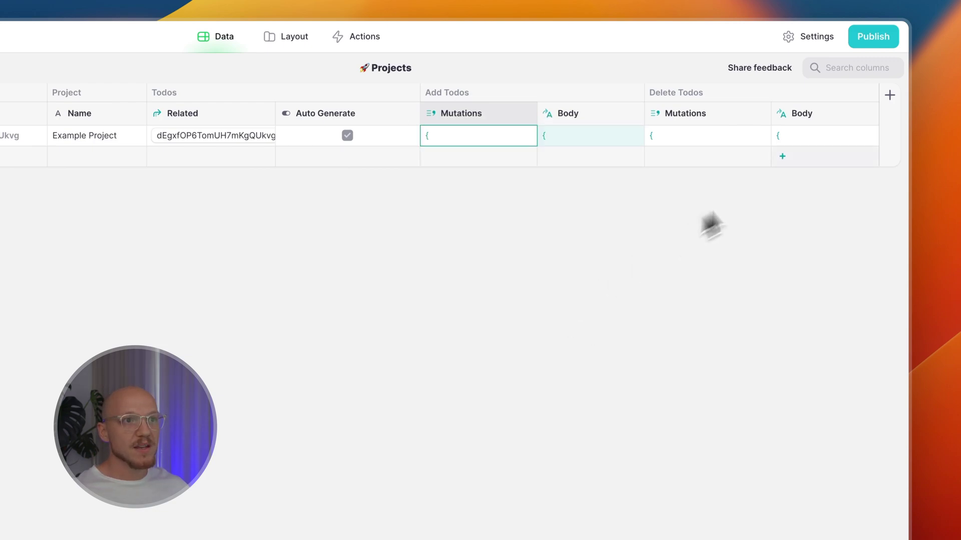
- Examine the Delete Todos/Body template, highlight its MUTATIONS placeholder, close the settings unchanged, and select the example project's Delete Todos/Body value
{"action": "left_click", "coordinate": [869, 109]}
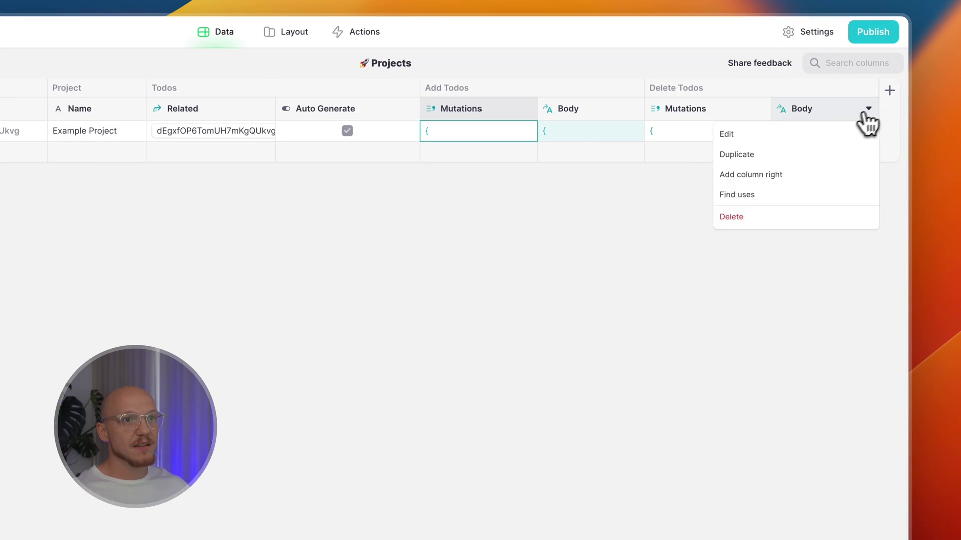
{"action": "left_click", "coordinate": [812, 135]}
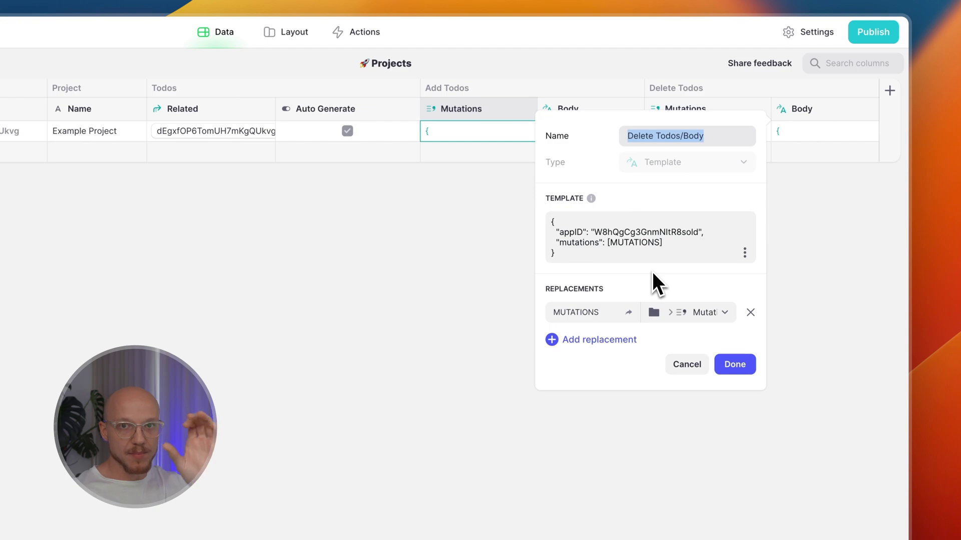
{"action": "left_click_drag", "start_coordinate": [609, 249], "coordinate": [666, 250]}
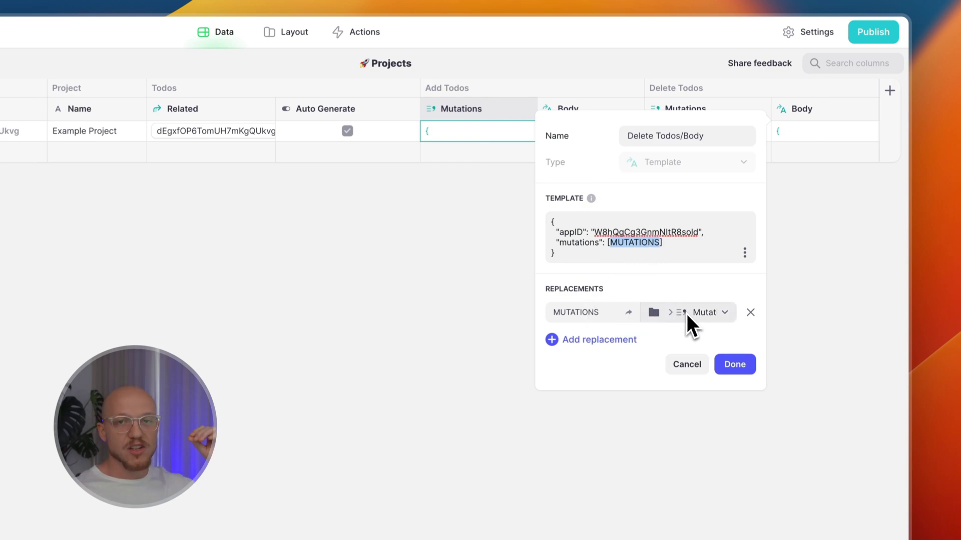
{"action": "left_click", "coordinate": [697, 374]}
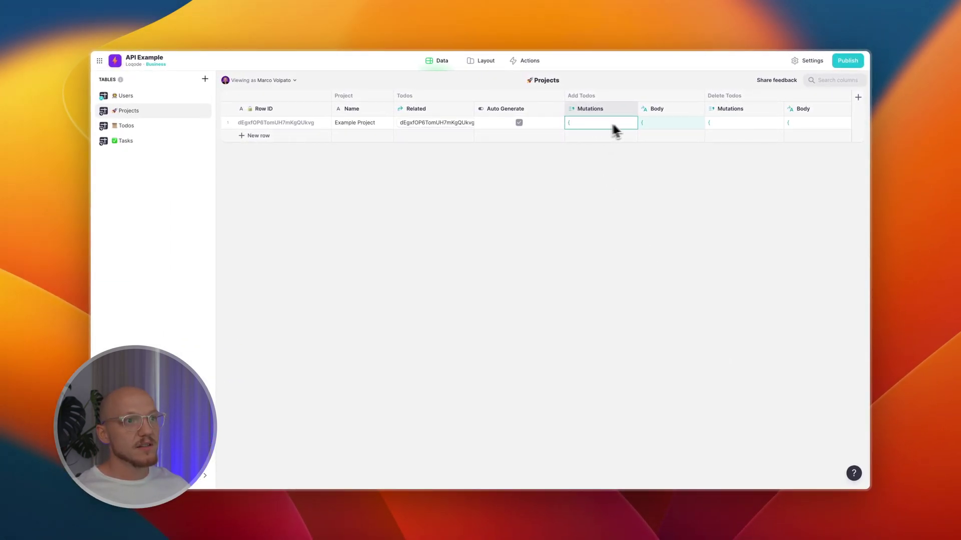
{"action": "left_click", "coordinate": [812, 125]}
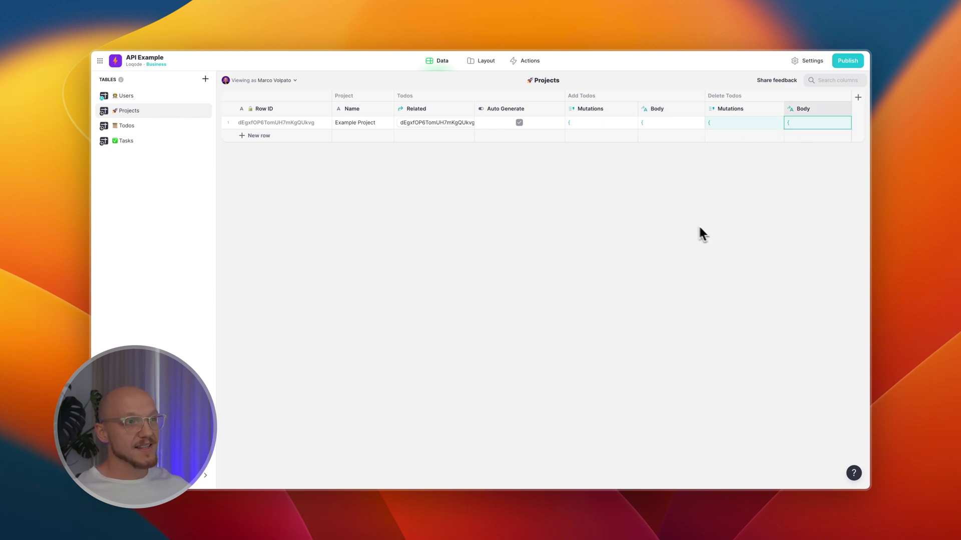
- Inspect the settings of the Selected Project/ID text column in the Users table and close them without changes
{"action": "left_click", "coordinate": [136, 96]}
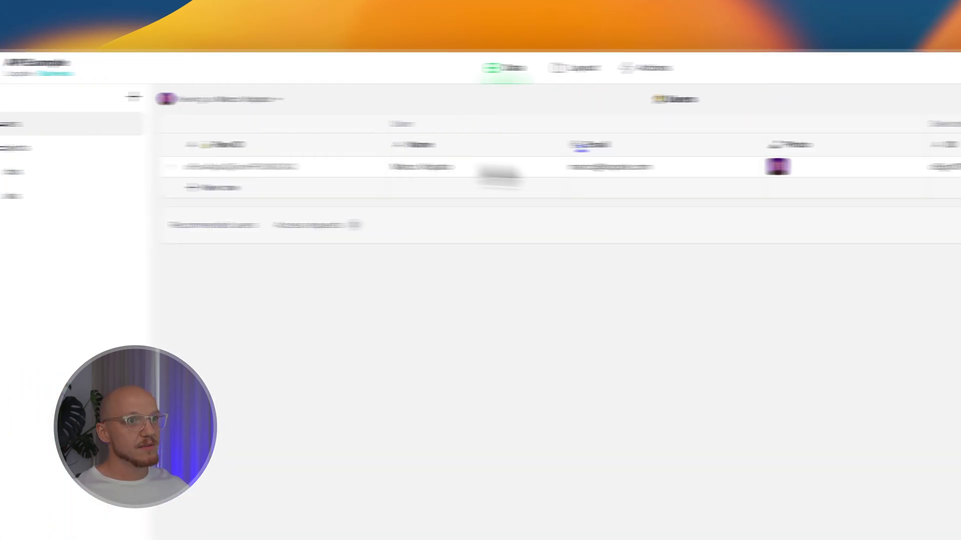
{"action": "left_click", "coordinate": [870, 147]}
{"action": "left_click", "coordinate": [845, 168]}
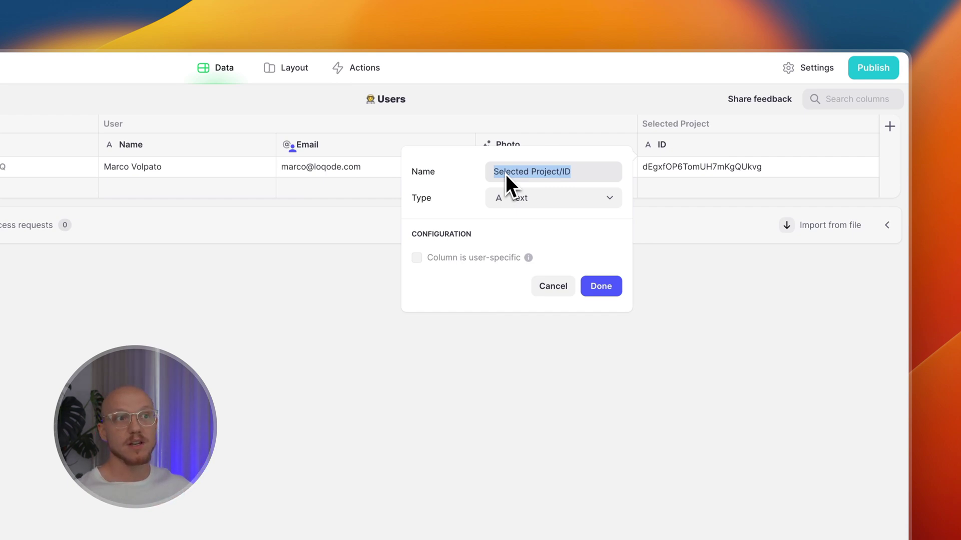
{"action": "left_click", "coordinate": [555, 294]}
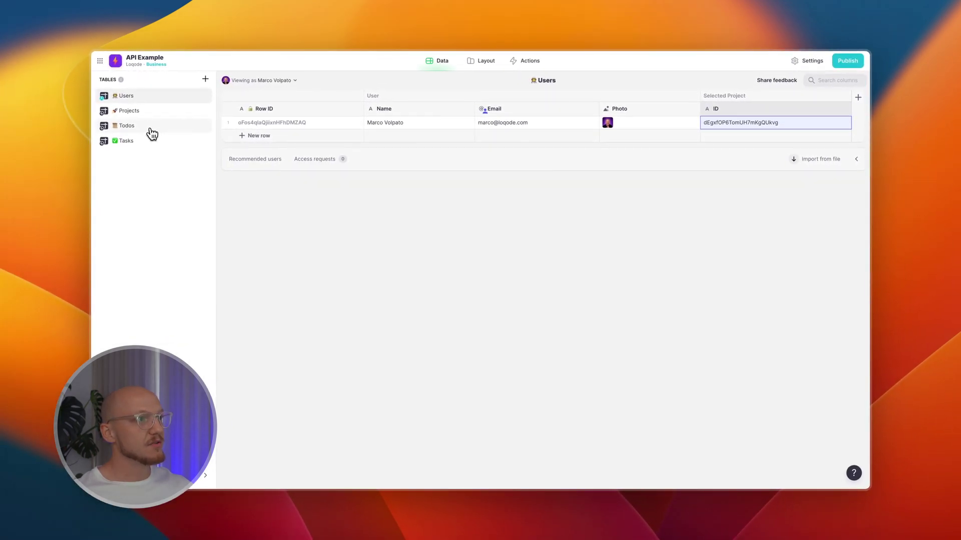
- Highlight the Project/ID values of all rows in the Todos table and select the example project's Todos/Related value in the Projects table
{"action": "left_click", "coordinate": [151, 134]}
{"action": "left_click_drag", "start_coordinate": [386, 126], "coordinate": [389, 201]}
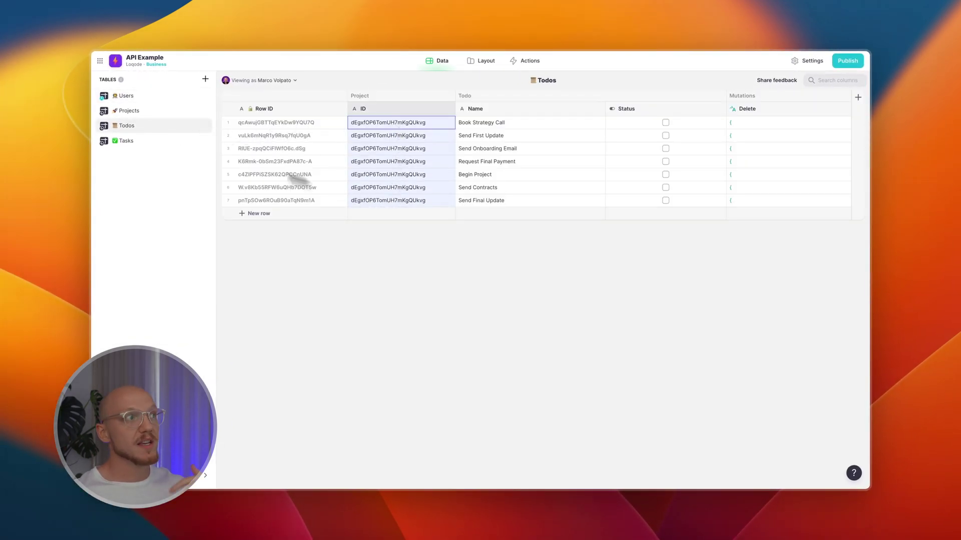
{"action": "left_click", "coordinate": [139, 112]}
{"action": "left_click", "coordinate": [412, 123]}
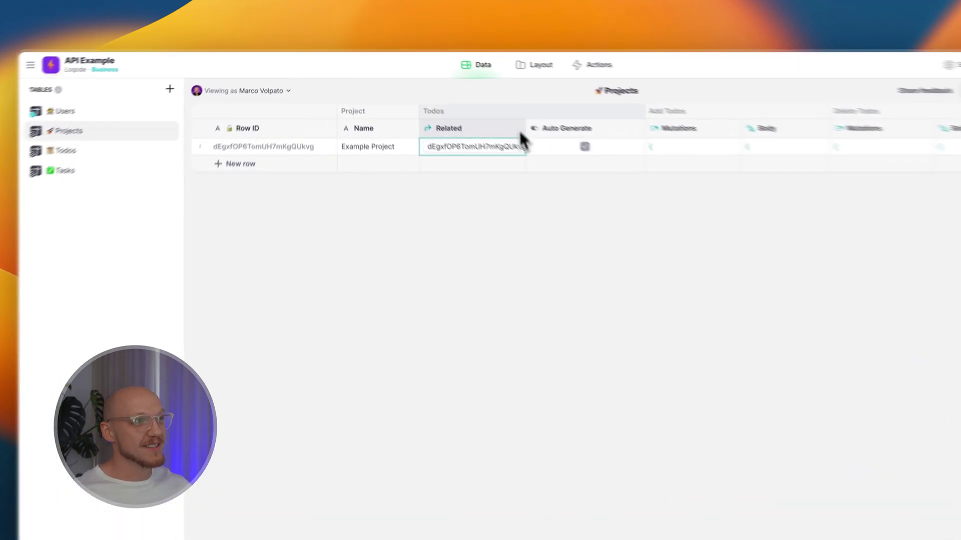
- Start adding a new project from the app's Projects screen and enter Example Project 2 as the project name
{"action": "left_click", "coordinate": [483, 64]}
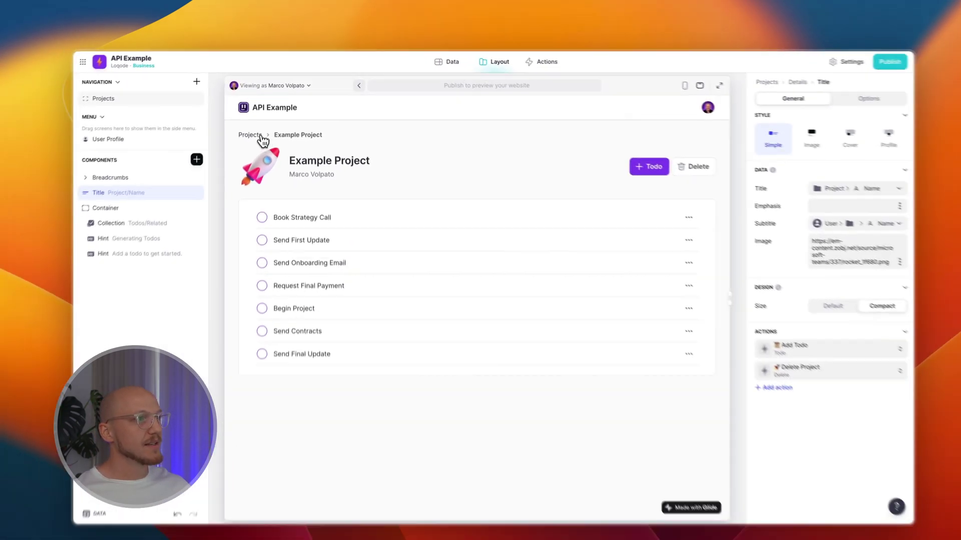
{"action": "left_click", "coordinate": [260, 136]}
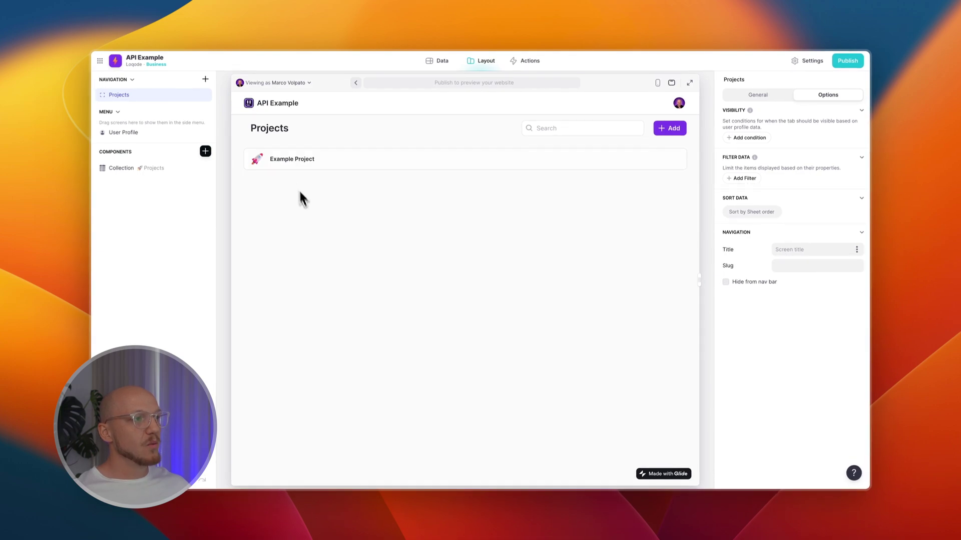
{"action": "left_click", "coordinate": [670, 128]}
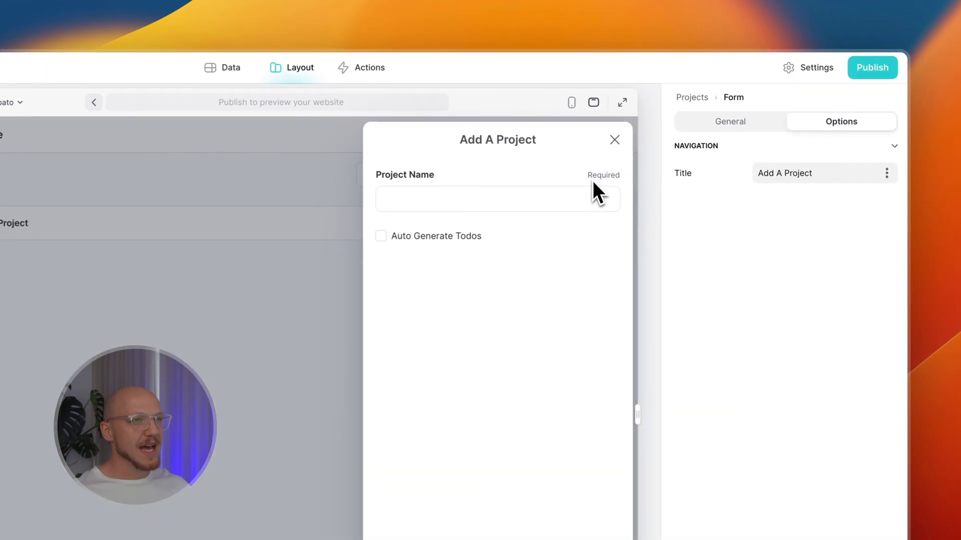
{"action": "left_click", "coordinate": [468, 199]}
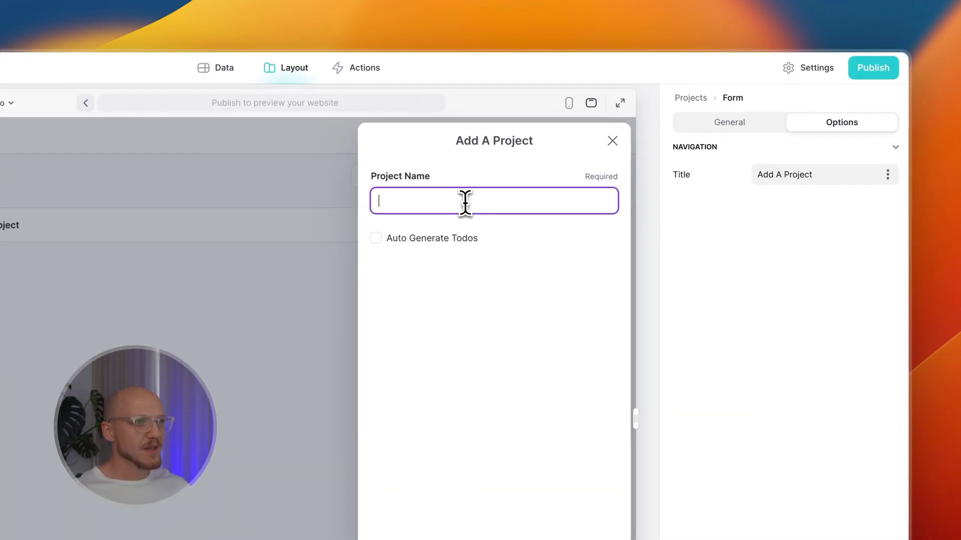
{"action": "type", "text": "Example Project 2"}
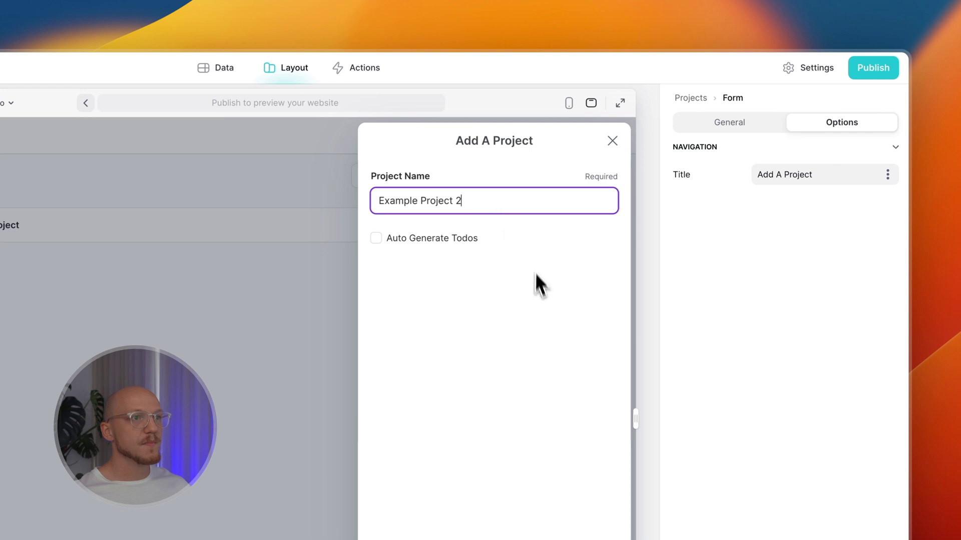
{"action": "left_click", "coordinate": [532, 293]}
- Inspect the data column settings of the Auto Generate Todos checkbox and tick that checkbox in the Add A Project form
{"action": "left_click", "coordinate": [380, 241]}
{"action": "left_click", "coordinate": [379, 240]}
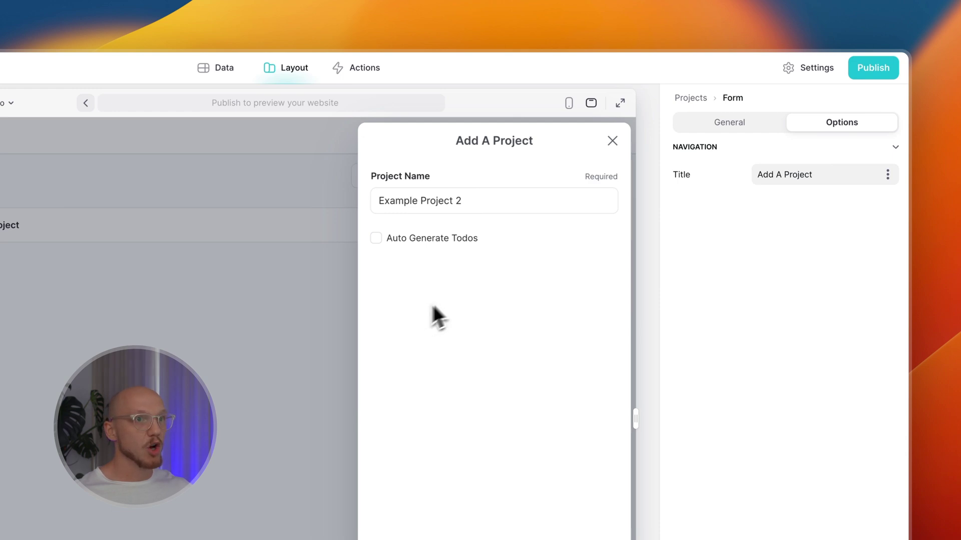
{"action": "left_click", "coordinate": [716, 123]}
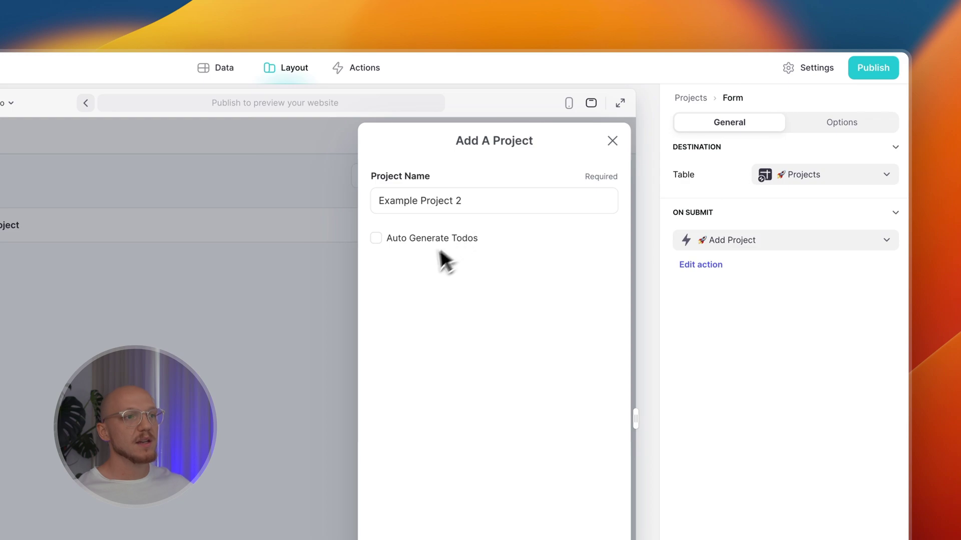
{"action": "left_click", "coordinate": [413, 239]}
{"action": "left_click", "coordinate": [379, 240]}
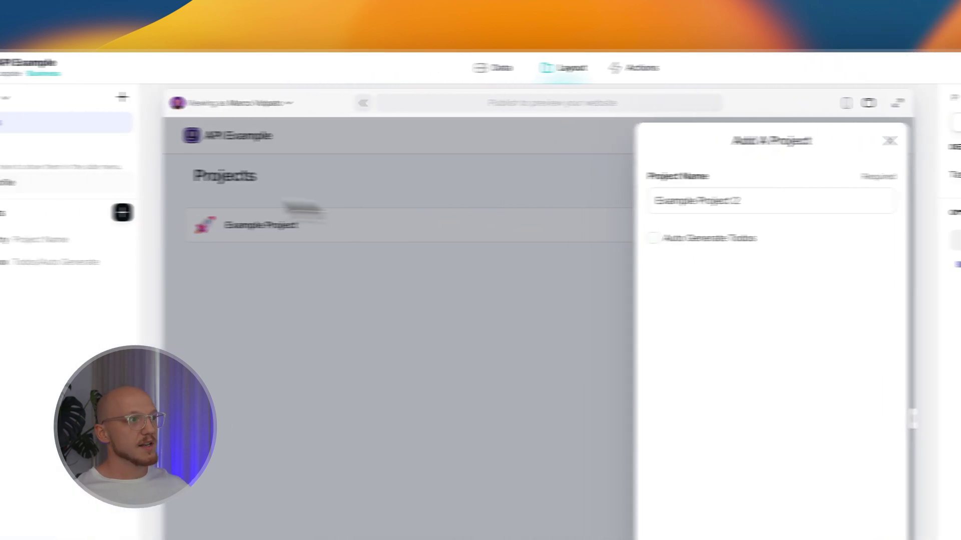
{"action": "left_click", "coordinate": [152, 272]}
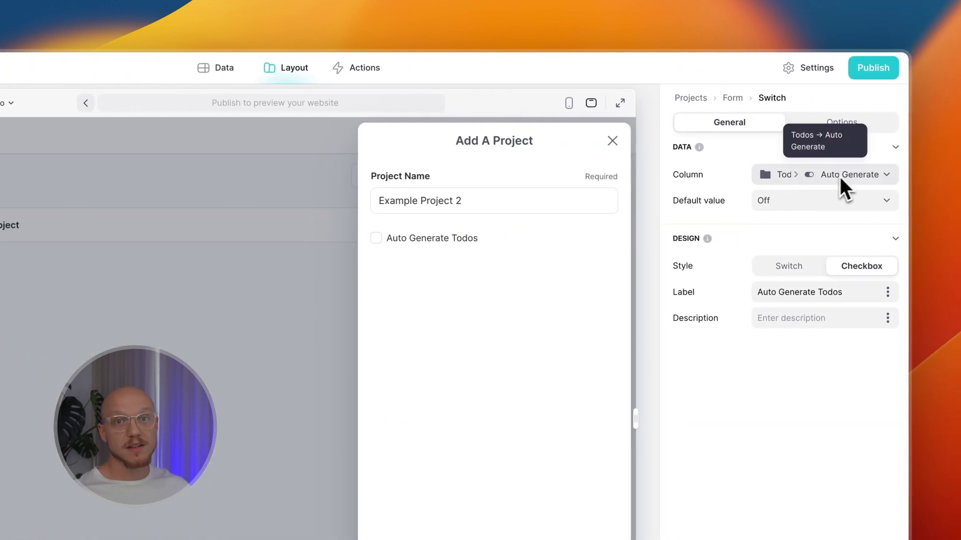
{"action": "left_click", "coordinate": [417, 241]}
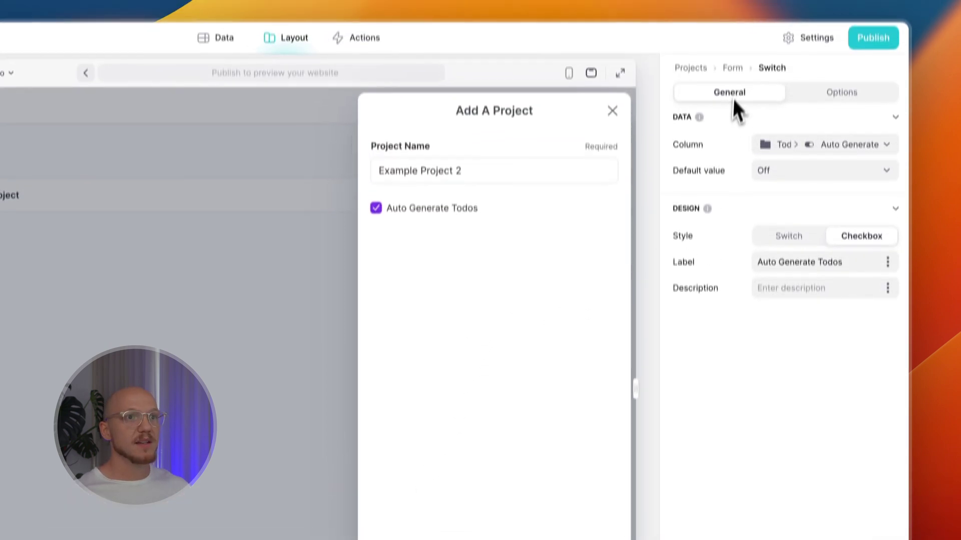
- Open the form's Add Project submit action and review its Set column values step, keeping User profile row and Row ID for Selected Project/ID
{"action": "left_click", "coordinate": [734, 98]}
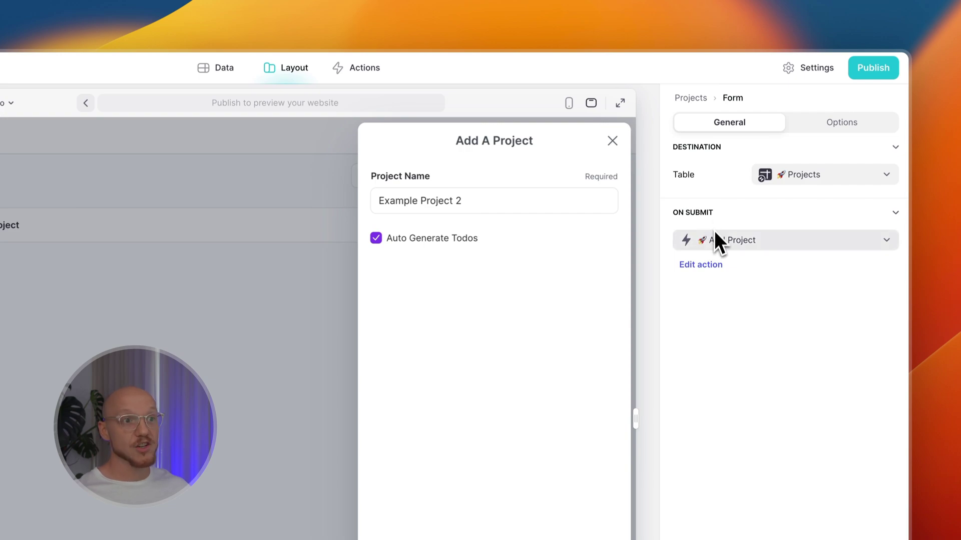
{"action": "left_click", "coordinate": [703, 267]}
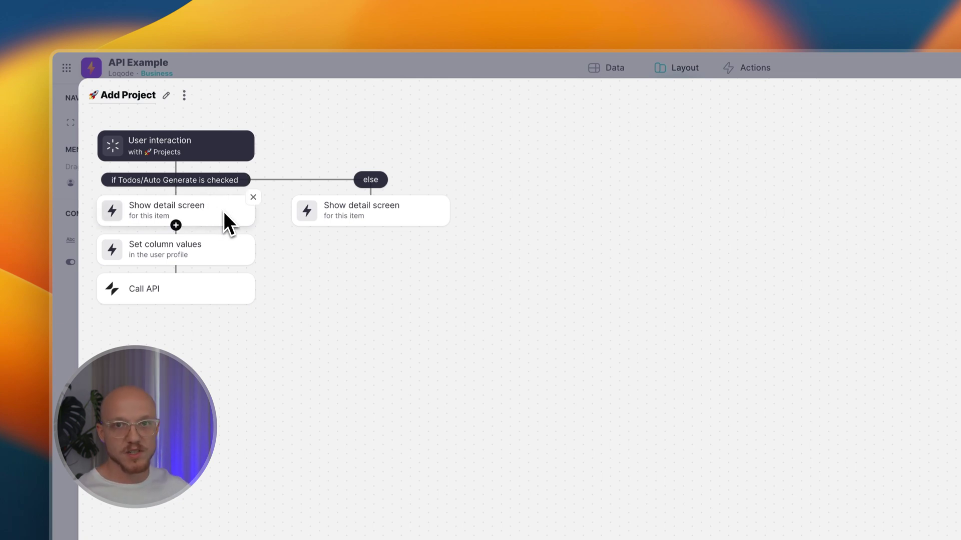
{"action": "left_click", "coordinate": [218, 252]}
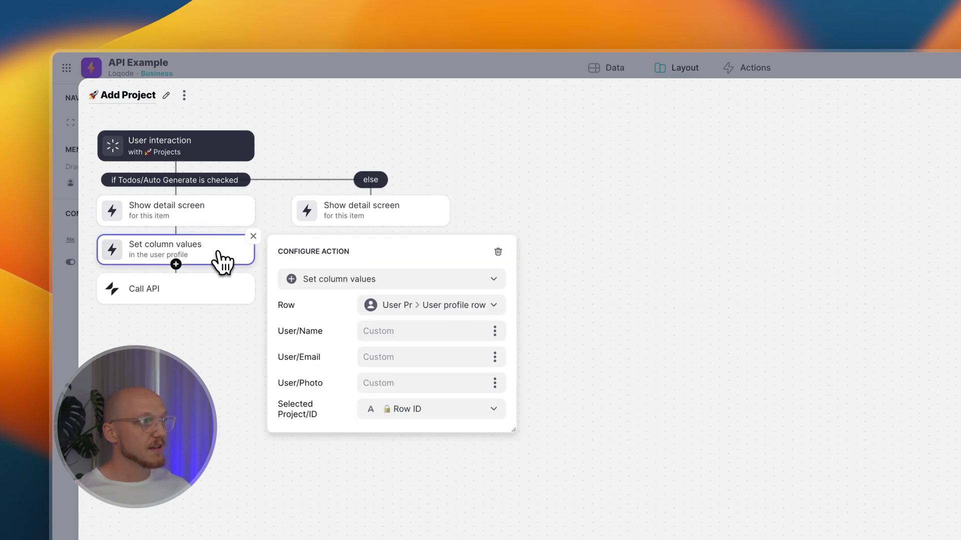
{"action": "left_click", "coordinate": [393, 305]}
{"action": "mouse_move", "coordinate": [393, 356]}
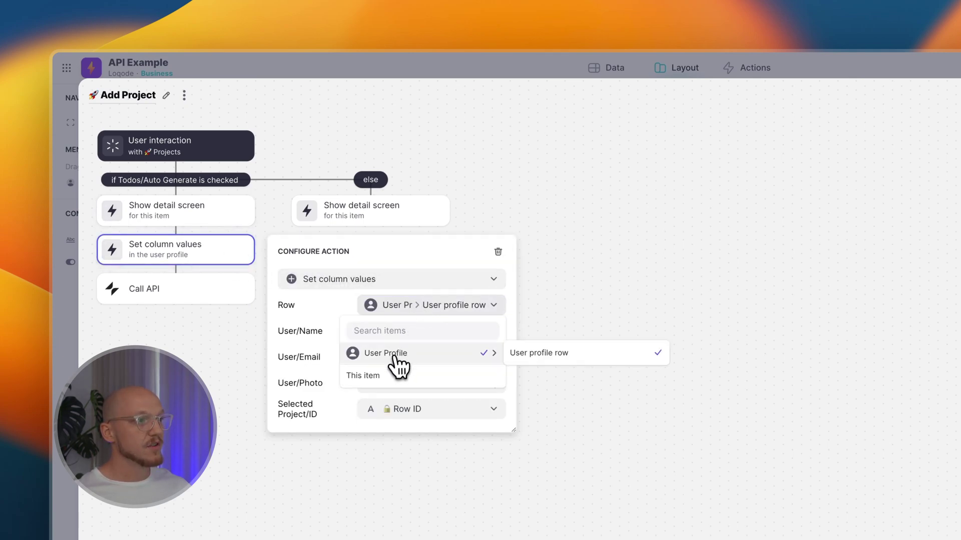
{"action": "left_click", "coordinate": [538, 353]}
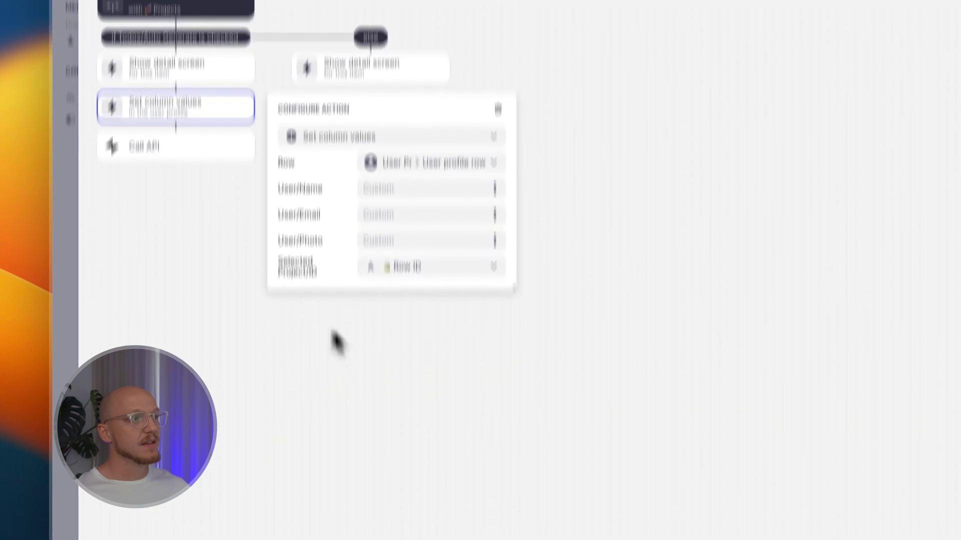
{"action": "left_click", "coordinate": [413, 149]}
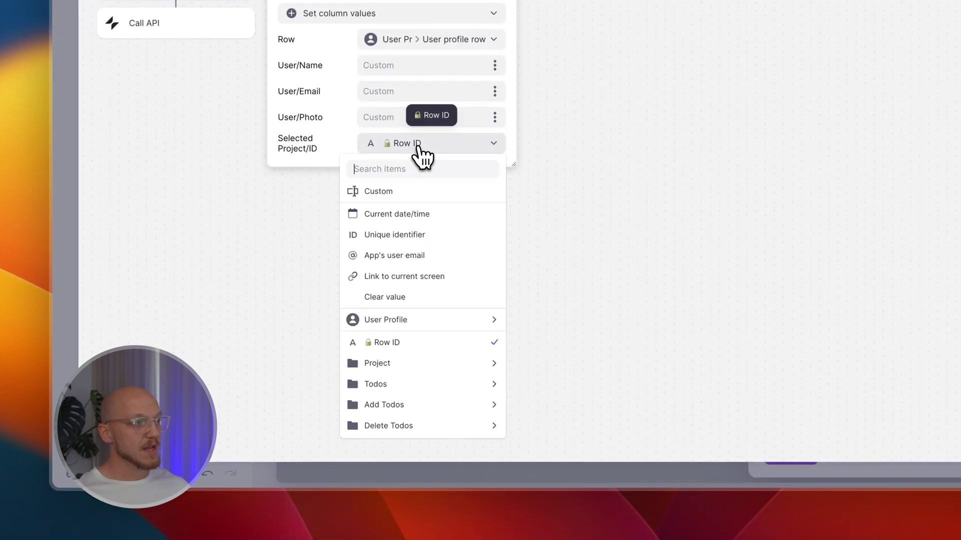
{"action": "left_click", "coordinate": [412, 345]}
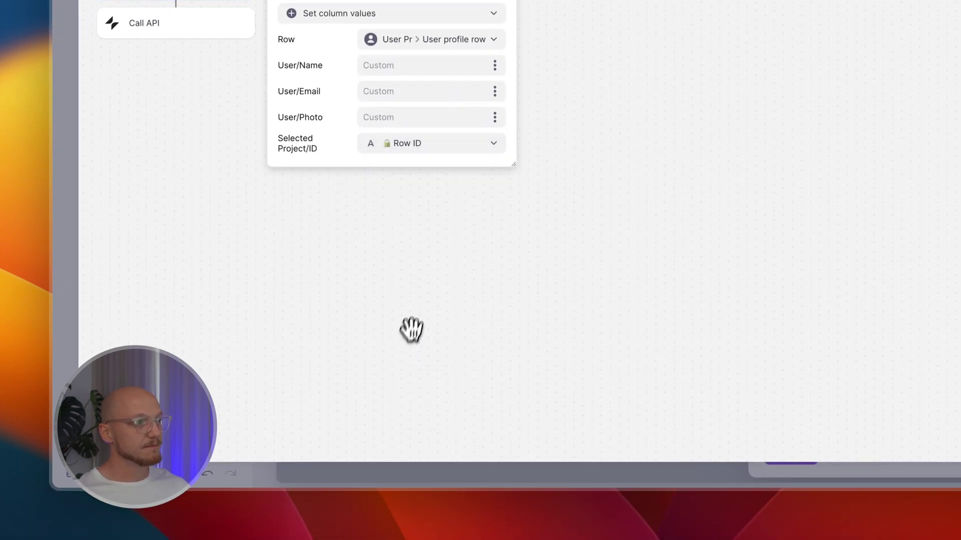
{"action": "left_click", "coordinate": [411, 245]}
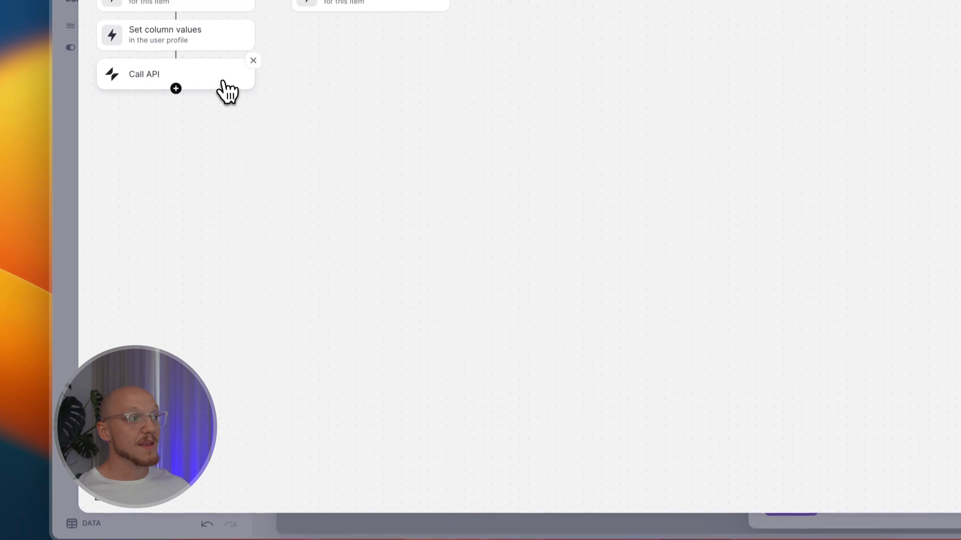
- Examine the Call API step's Generic API action type and its endpoint, and close the Add Project action unchanged
{"action": "left_click", "coordinate": [225, 94]}
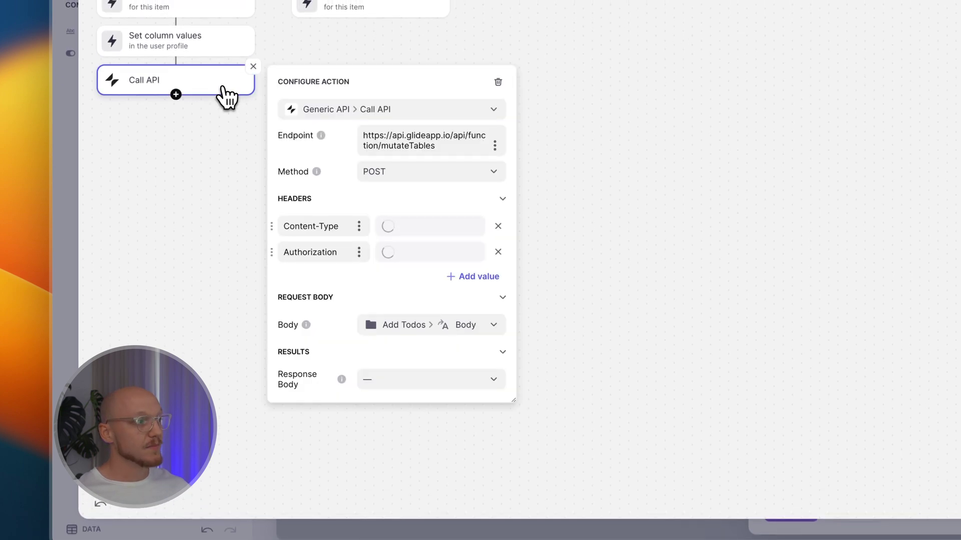
{"action": "left_click", "coordinate": [365, 110]}
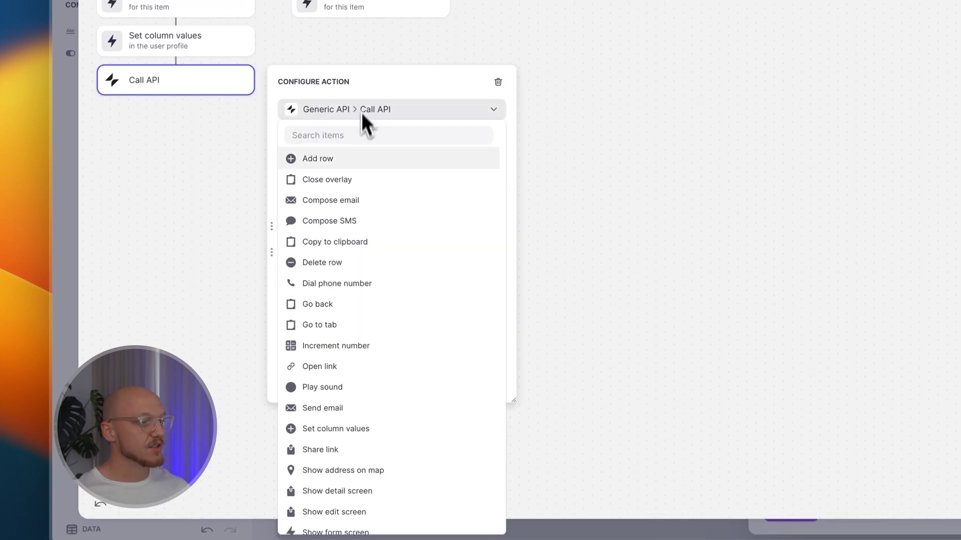
{"action": "scroll", "coordinate": [381, 263], "scroll_direction": "down", "scroll_amount": 10}
{"action": "scroll", "coordinate": [381, 261], "scroll_direction": "up", "scroll_amount": 1}
{"action": "mouse_move", "coordinate": [337, 396]}
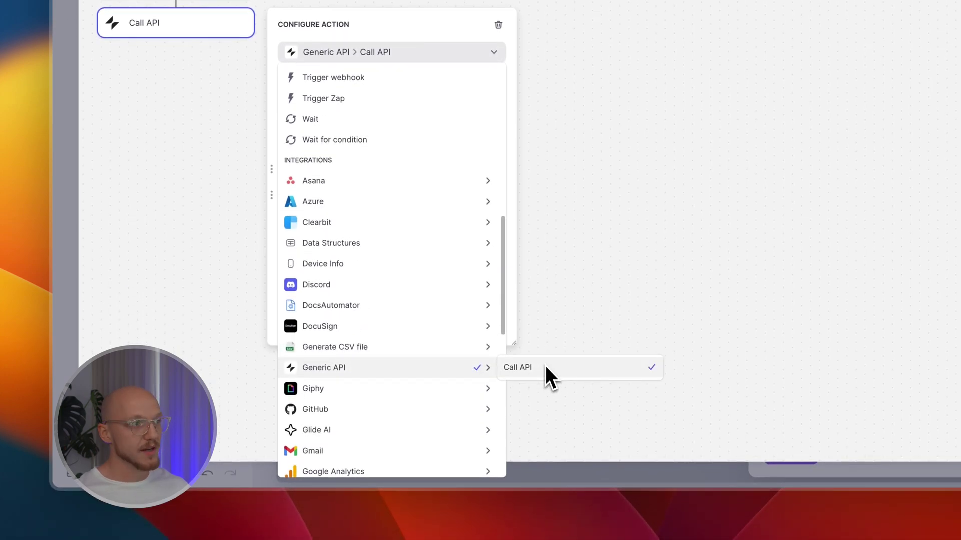
{"action": "left_click", "coordinate": [434, 52]}
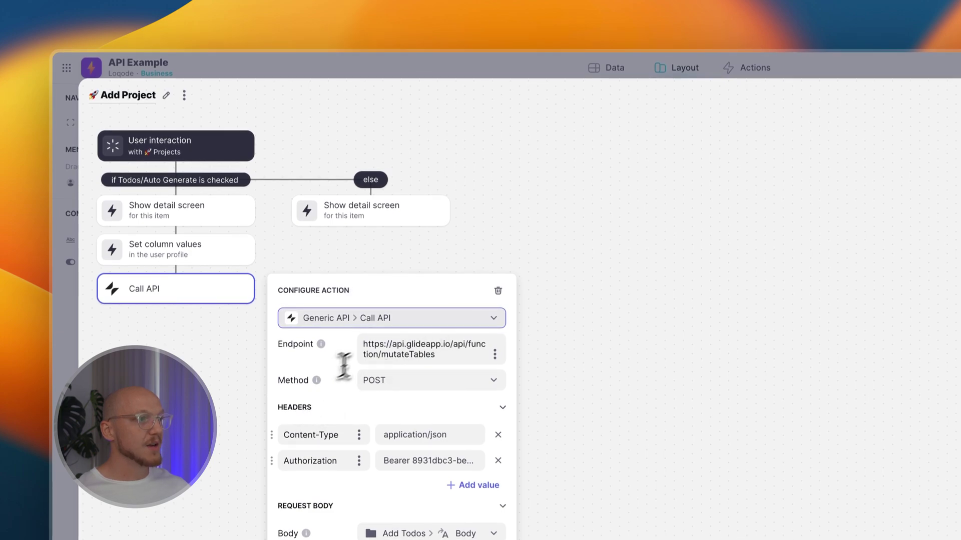
{"action": "left_click", "coordinate": [368, 345]}
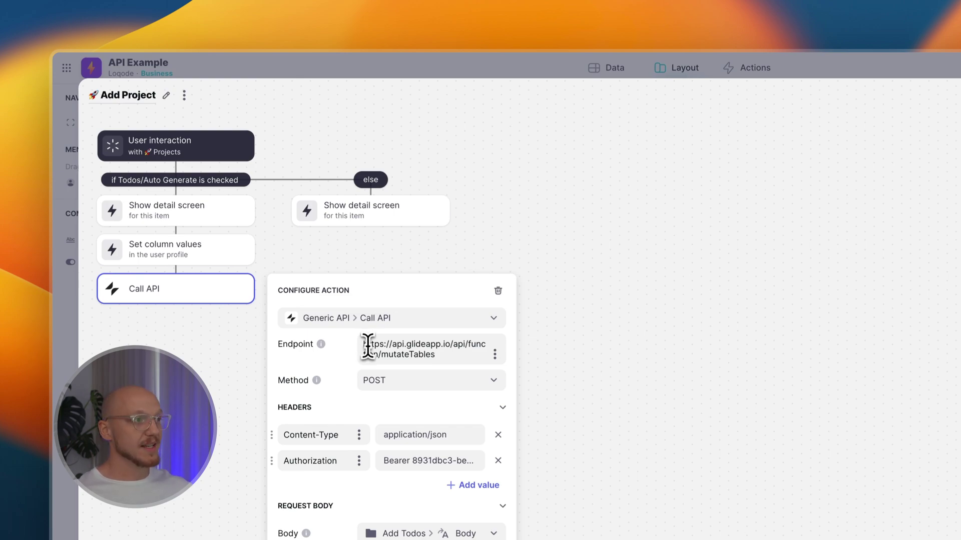
{"action": "left_click", "coordinate": [895, 305]}
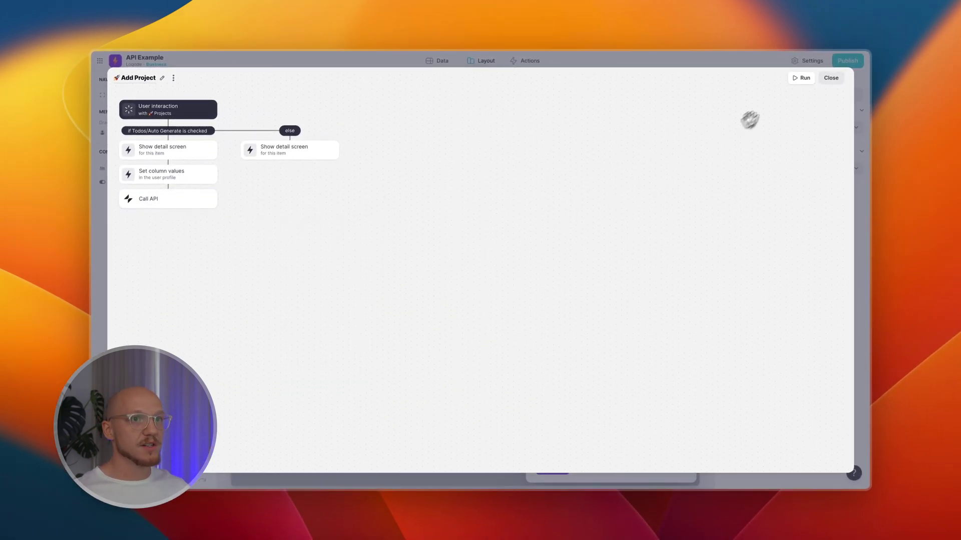
{"action": "left_click", "coordinate": [831, 79]}
- Show the Glide API code for the Todos table and view its curl sample for adding rows
{"action": "left_click", "coordinate": [442, 65]}
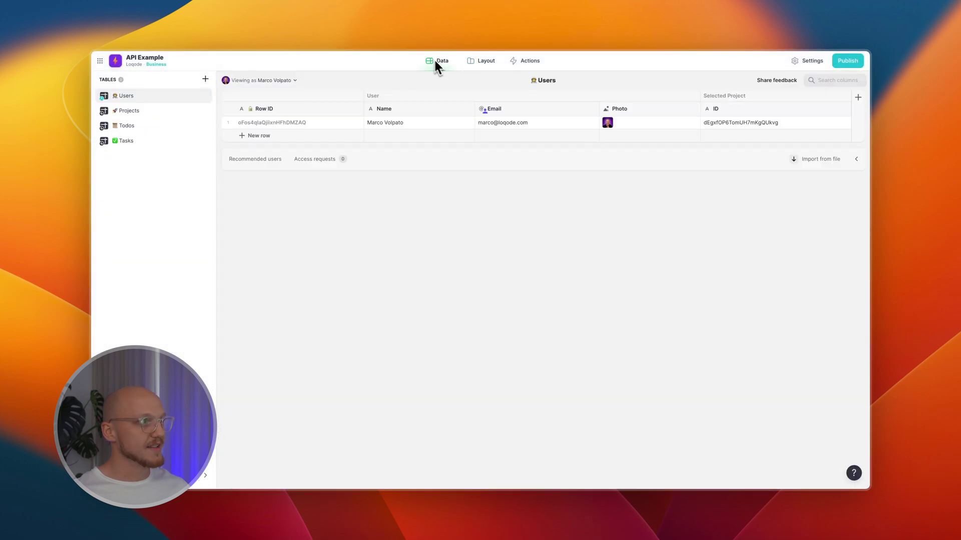
{"action": "right_click", "coordinate": [124, 124]}
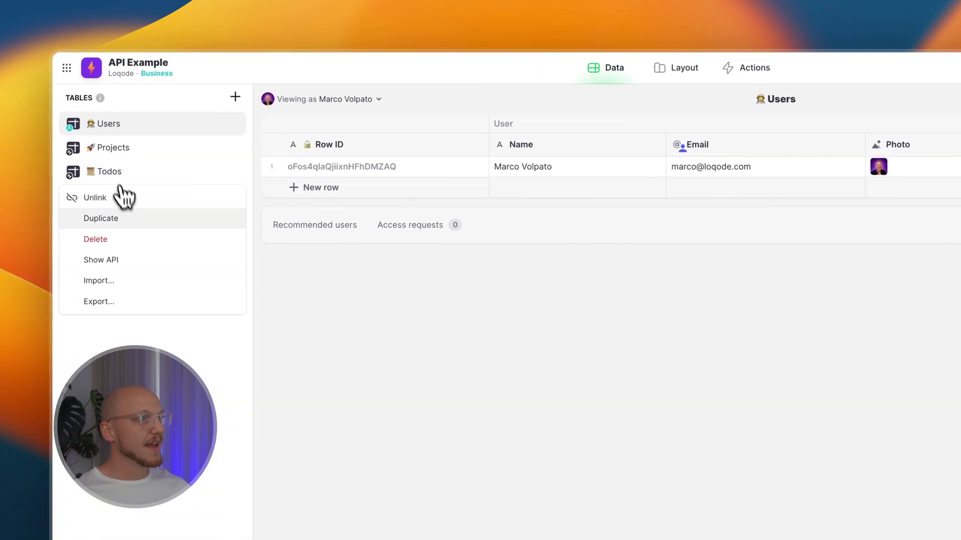
{"action": "left_click", "coordinate": [125, 260]}
{"action": "left_click", "coordinate": [442, 220]}
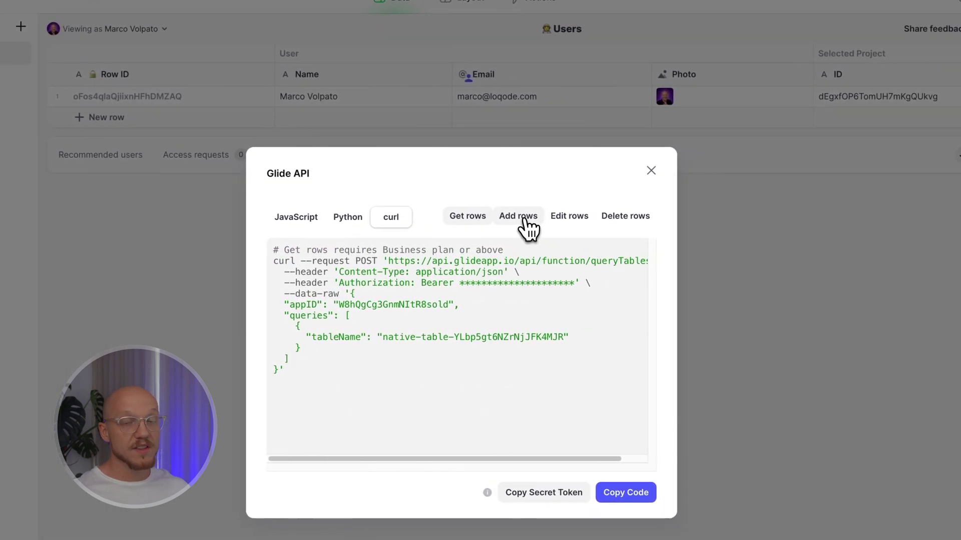
{"action": "left_click", "coordinate": [525, 221]}
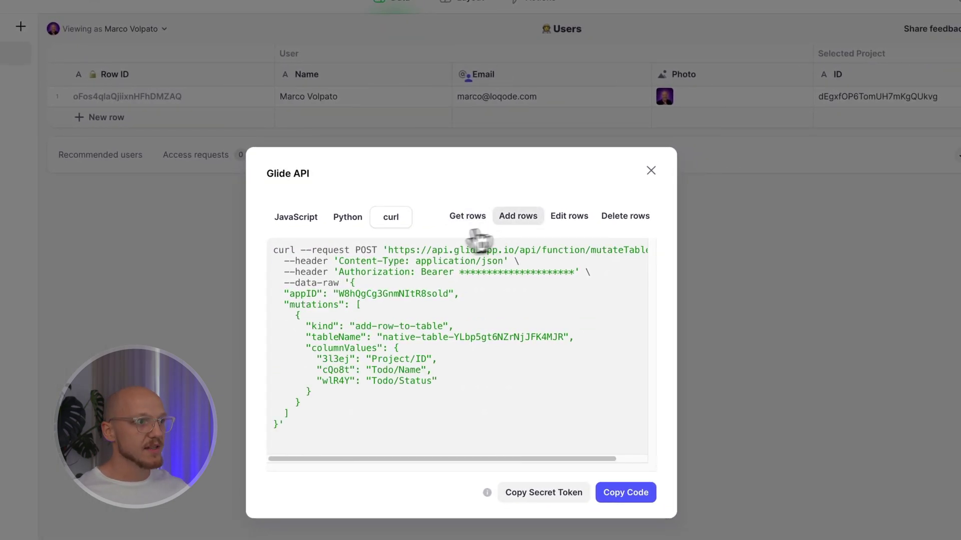
- Highlight the mutateTables endpoint URL and the Content-Type and Authorization header names in the curl sample, and close the Glide API dialog
{"action": "left_click_drag", "start_coordinate": [389, 250], "coordinate": [623, 256]}
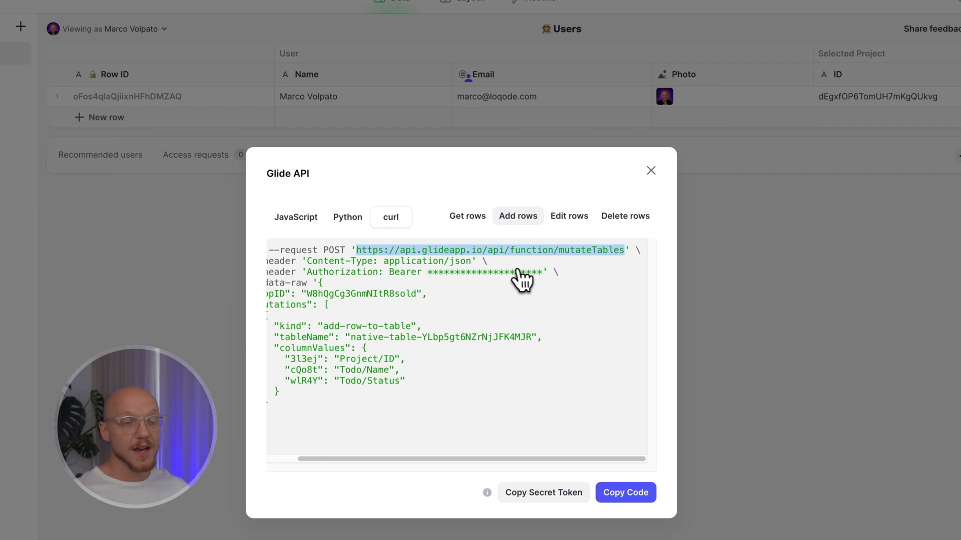
{"action": "scroll", "coordinate": [500, 280], "scroll_direction": "left", "scroll_amount": 2}
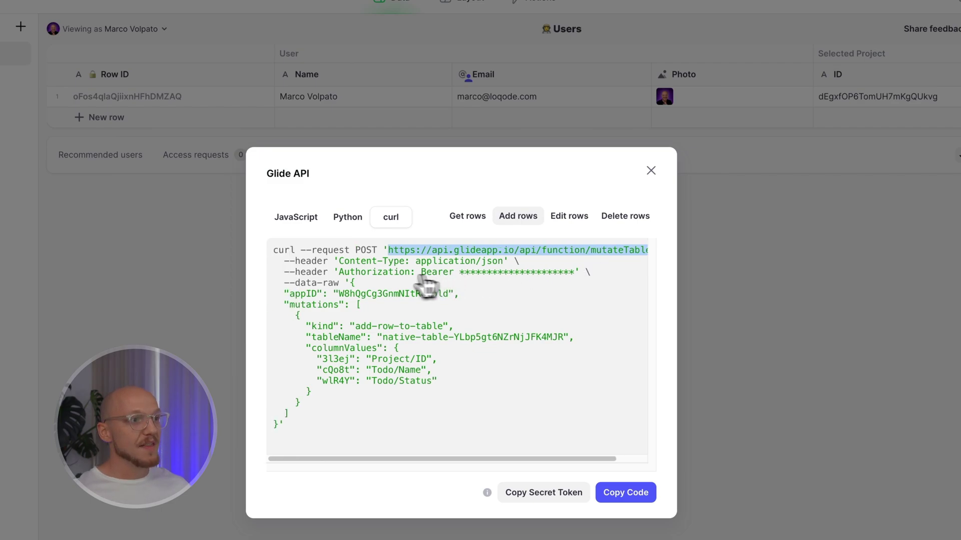
{"action": "left_click", "coordinate": [342, 263]}
{"action": "left_click_drag", "start_coordinate": [341, 264], "coordinate": [406, 266]}
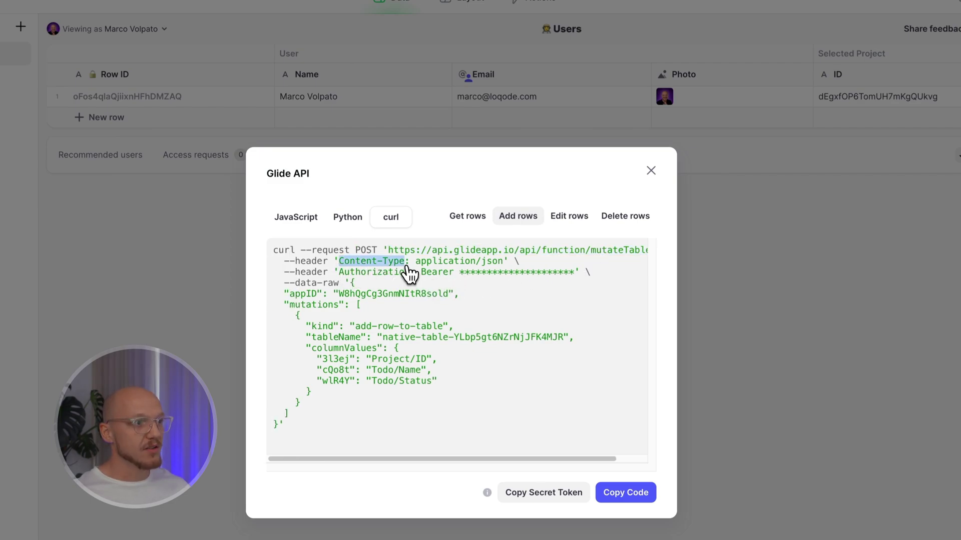
{"action": "left_click_drag", "start_coordinate": [340, 273], "coordinate": [415, 274]}
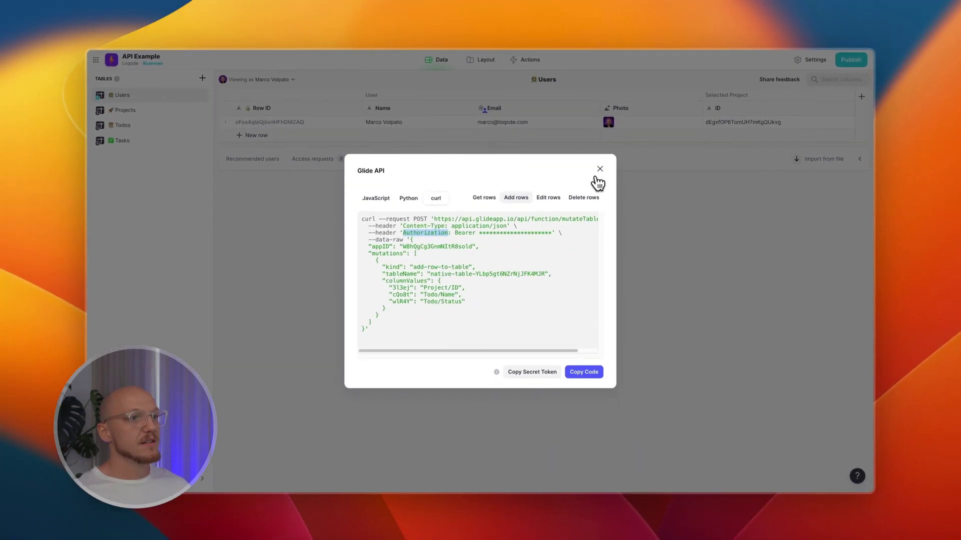
{"action": "left_click", "coordinate": [650, 171]}
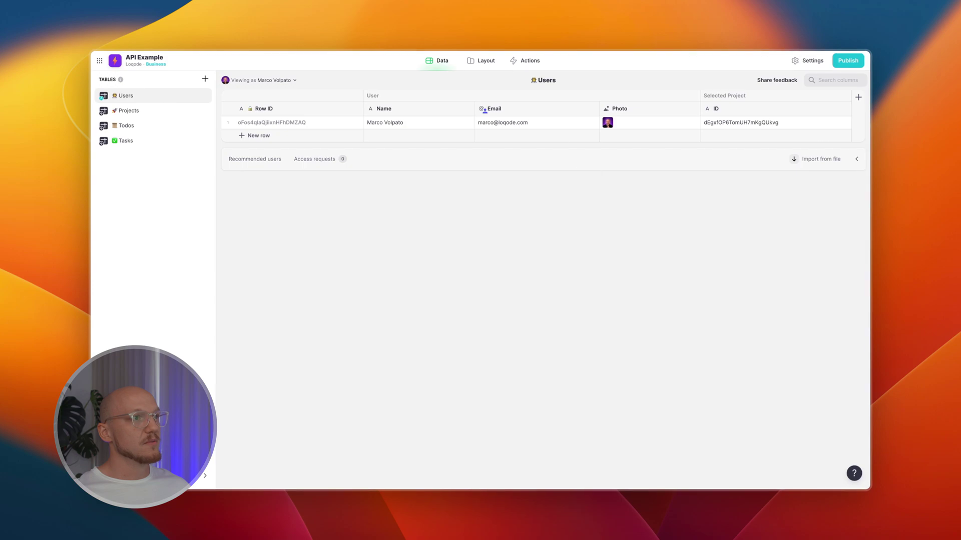
- Reopen the form's Add Project action and review the Call API step's POST method and its Content-Type and Authorization headers
{"action": "left_click", "coordinate": [523, 62]}
{"action": "left_click", "coordinate": [475, 62]}
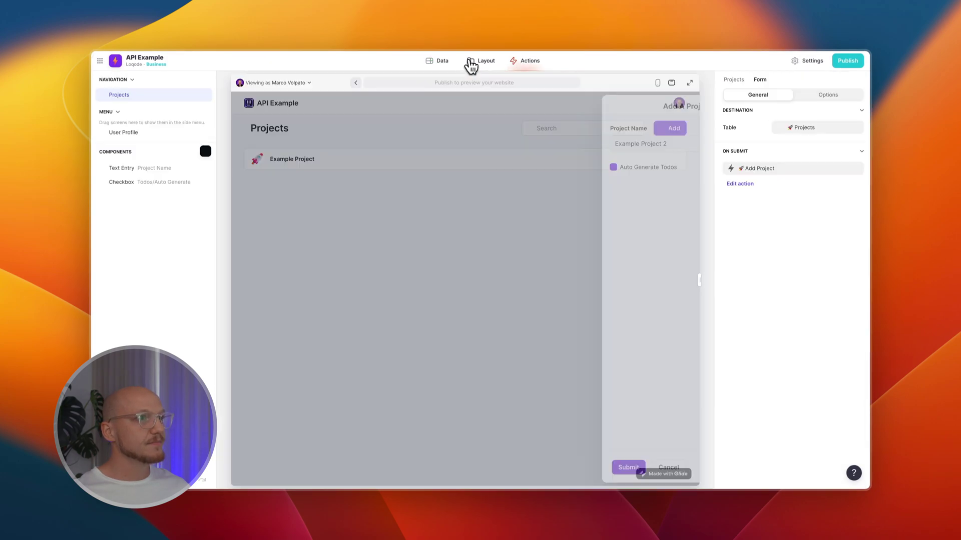
{"action": "left_click", "coordinate": [737, 185]}
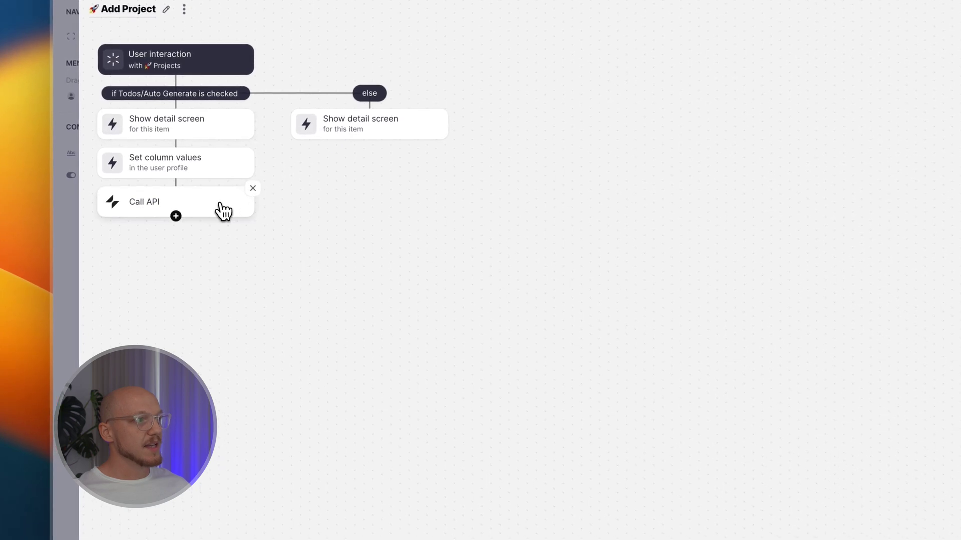
{"action": "left_click", "coordinate": [223, 211]}
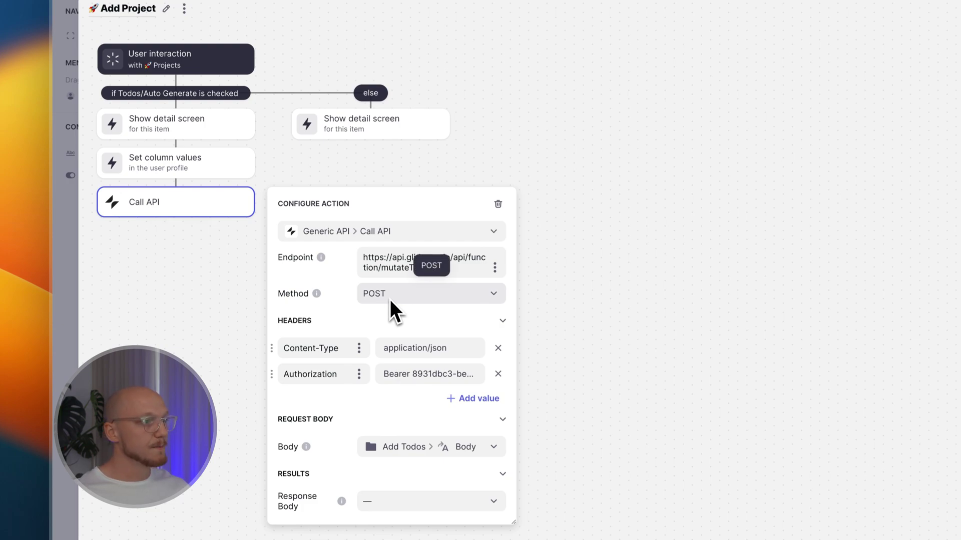
{"action": "left_click", "coordinate": [288, 349]}
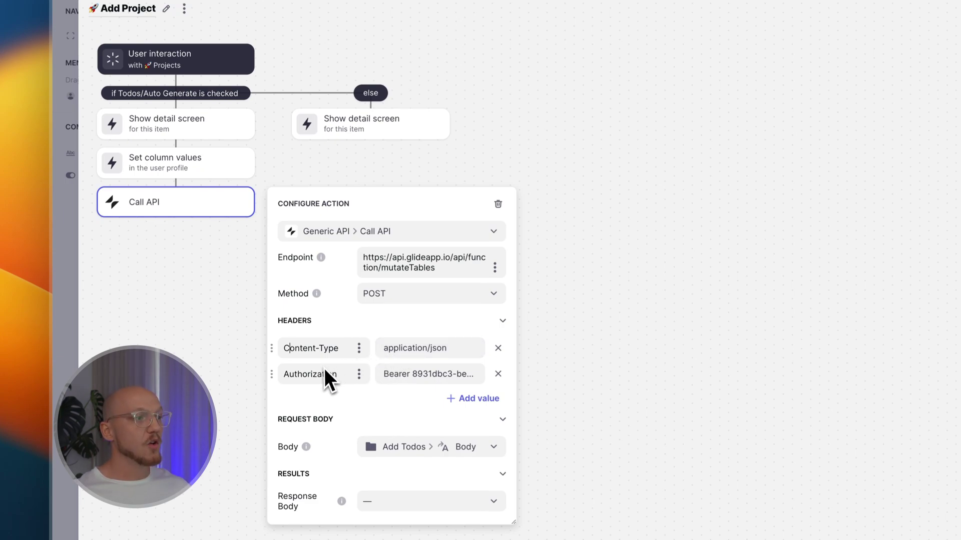
{"action": "left_click", "coordinate": [386, 374]}
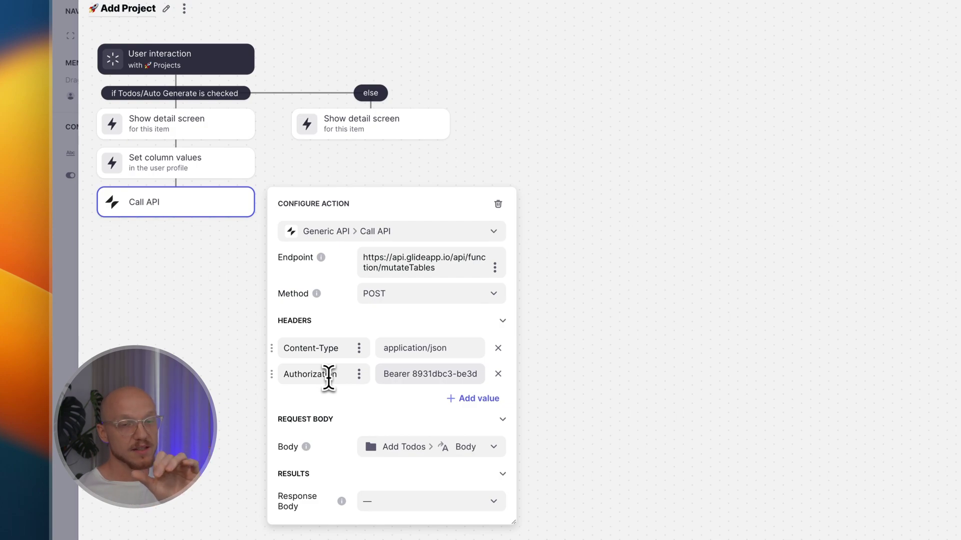
{"action": "left_click", "coordinate": [309, 327]}
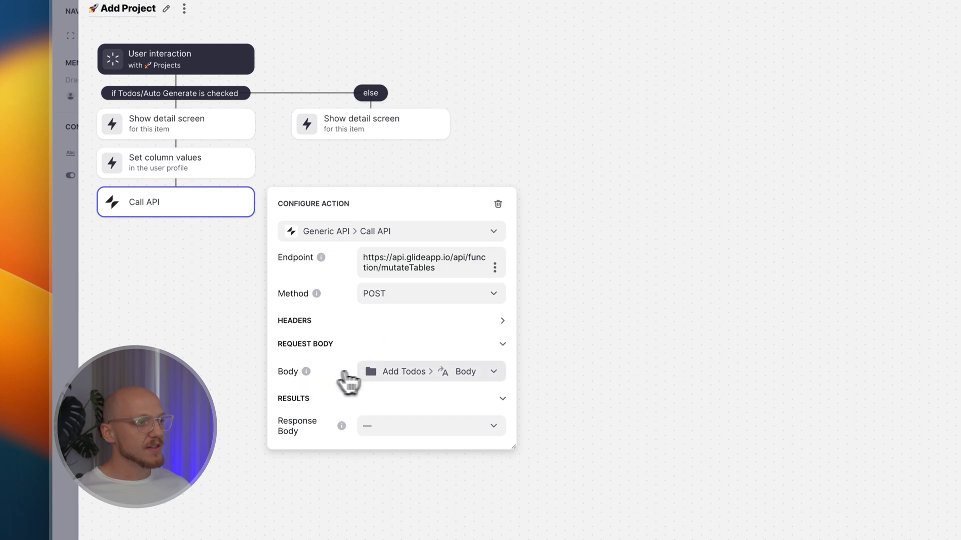
- Review the Call API request body source, keeping Body from the Add Todos group, and close the Add Project action
{"action": "left_click", "coordinate": [400, 374]}
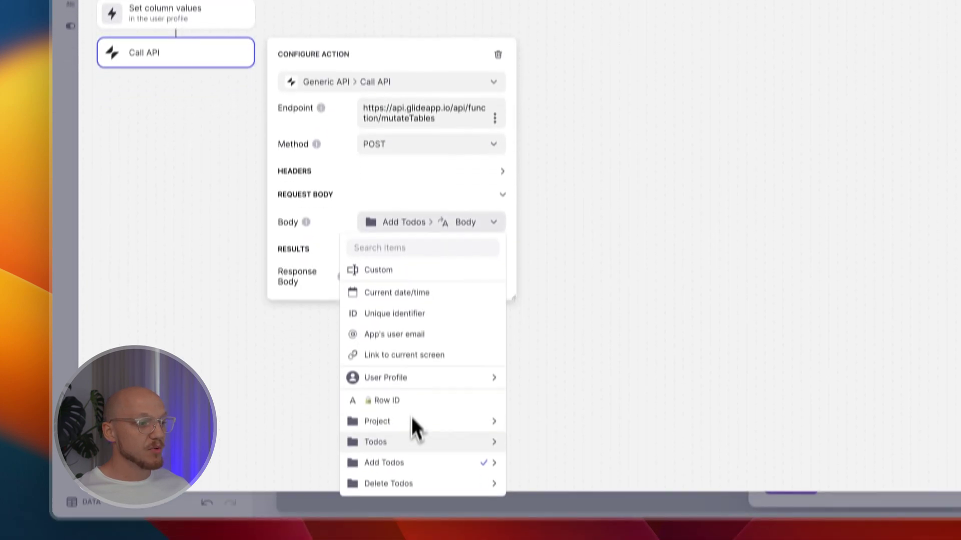
{"action": "mouse_move", "coordinate": [401, 438]}
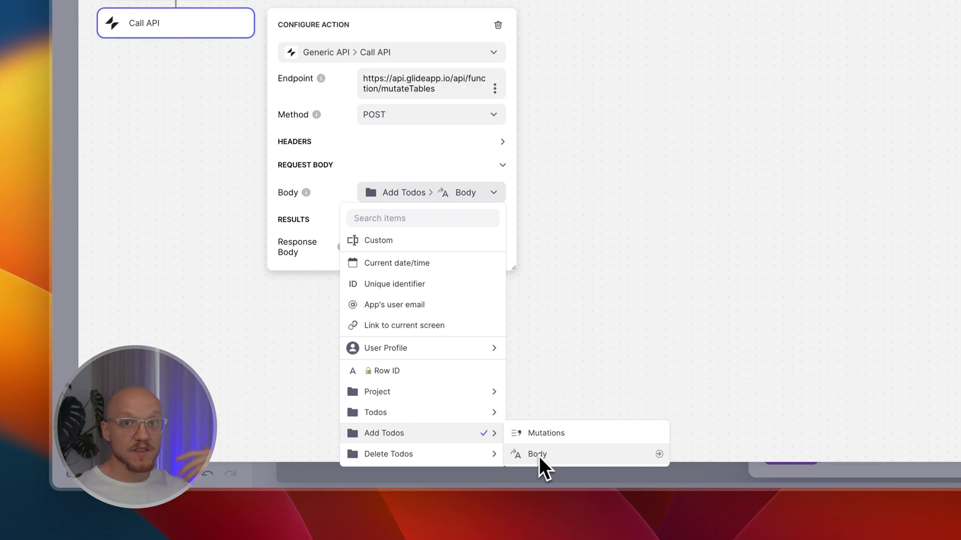
{"action": "left_click", "coordinate": [494, 204]}
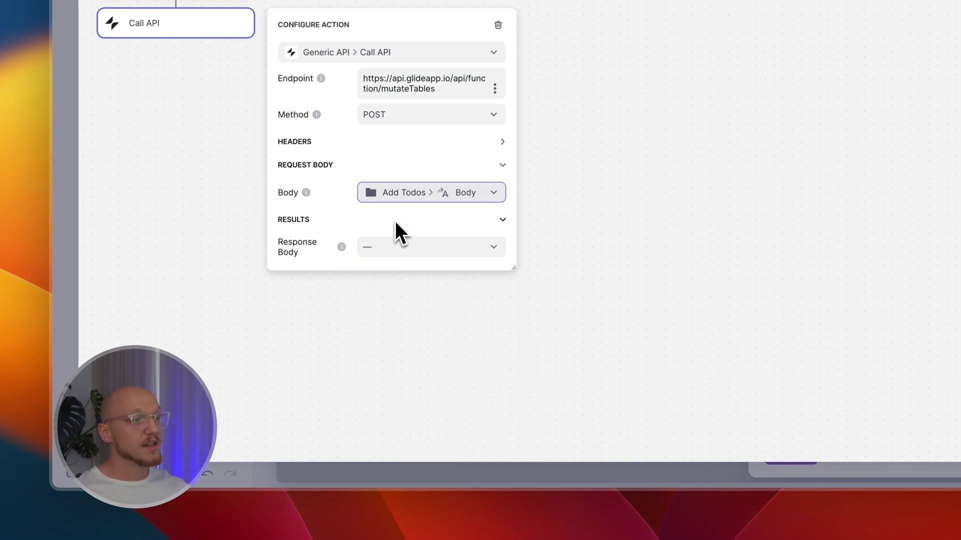
{"action": "left_click", "coordinate": [625, 250]}
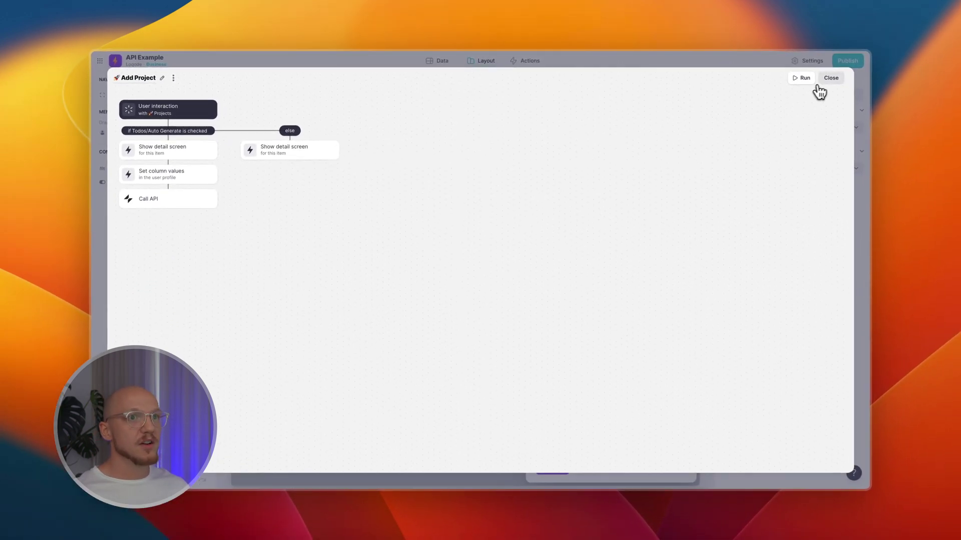
{"action": "left_click", "coordinate": [829, 80]}
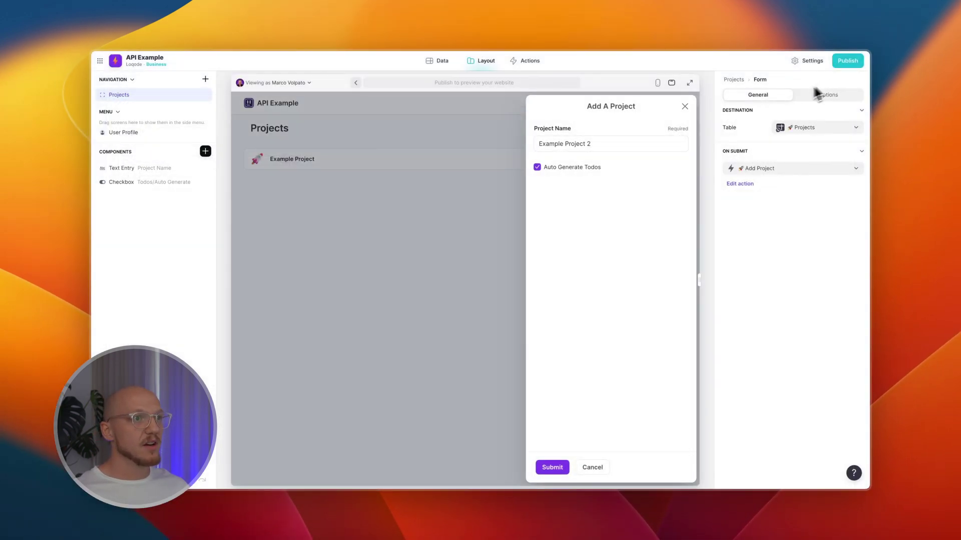
- Submit the Example Project 2 form with Auto Generate Todos enabled and inspect the rows of the Todos table
{"action": "left_click", "coordinate": [555, 470]}
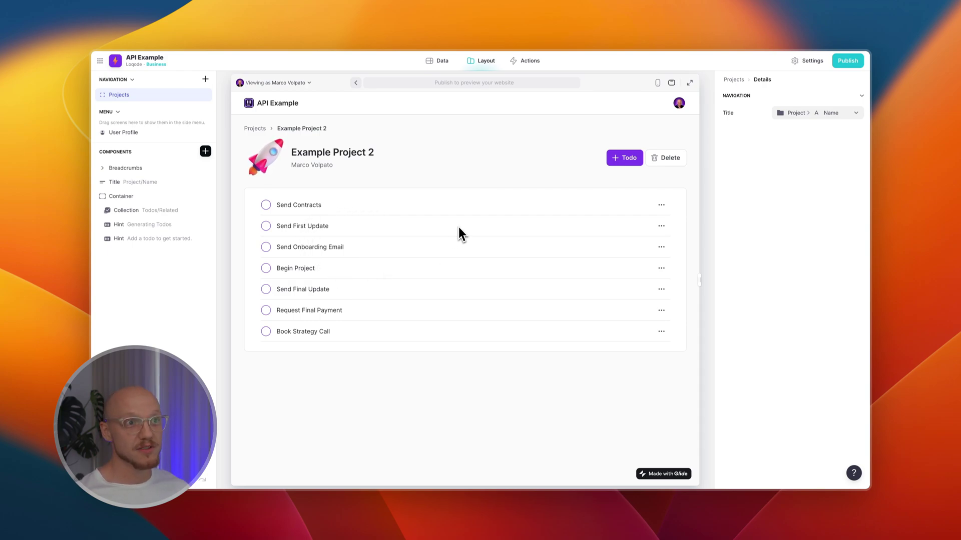
{"action": "left_click", "coordinate": [442, 60]}
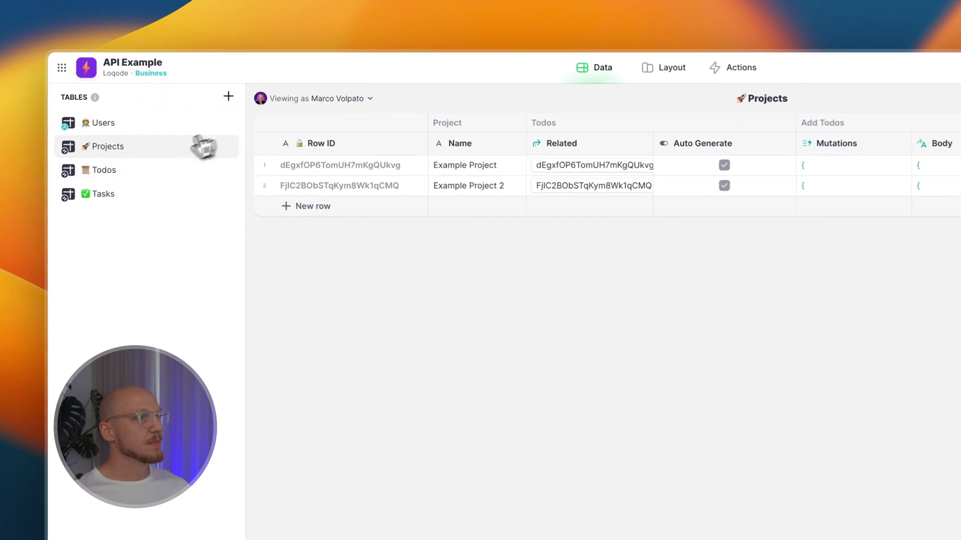
{"action": "left_click", "coordinate": [150, 172]}
{"action": "left_click_drag", "start_coordinate": [328, 170], "coordinate": [721, 441]}
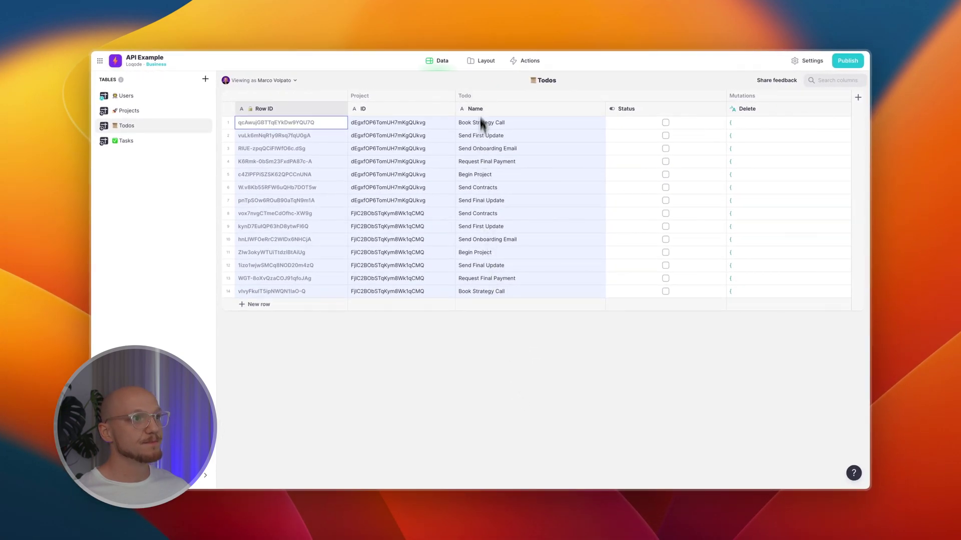
- Return to Example Project 2's detail layout and open the Delete Project action of its Title component, keeping that action assigned
{"action": "left_click", "coordinate": [484, 62]}
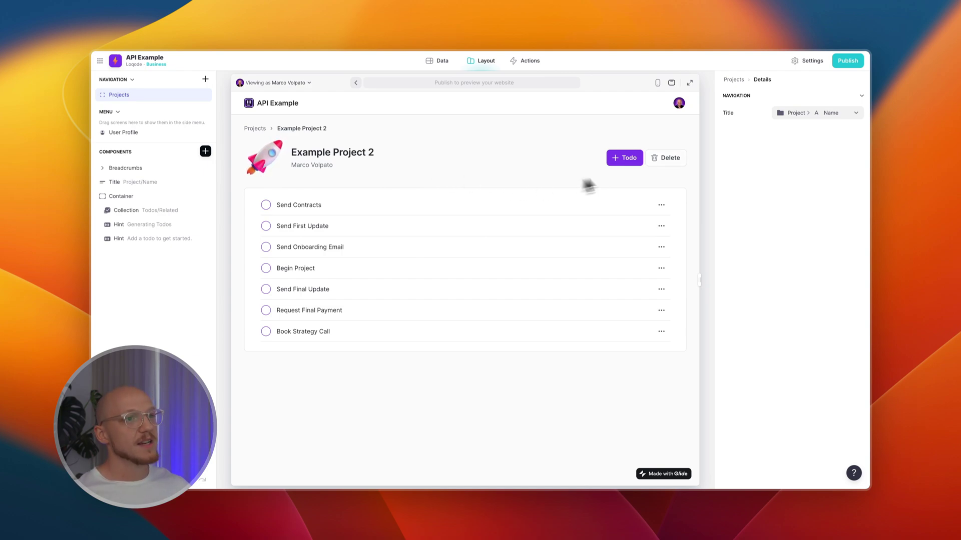
{"action": "left_click", "coordinate": [725, 81]}
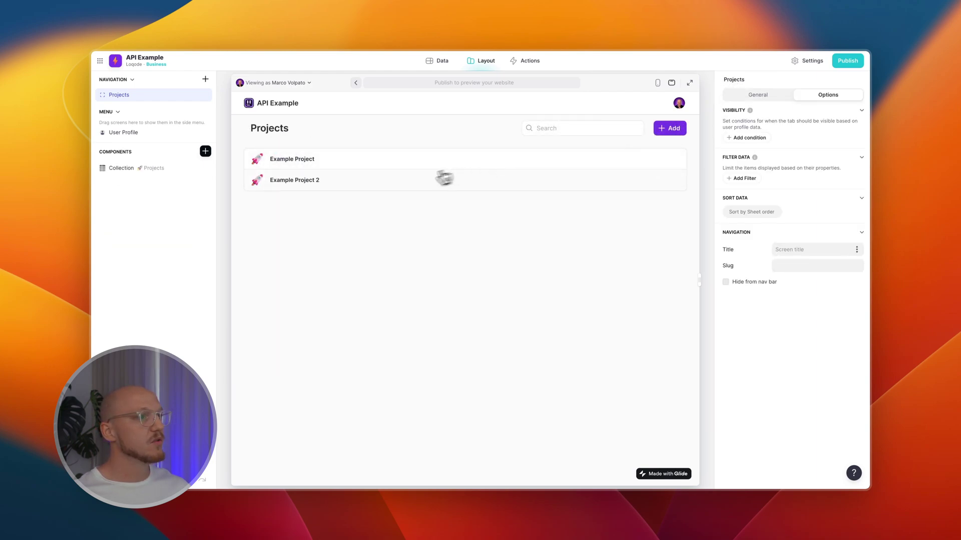
{"action": "left_click", "coordinate": [412, 183]}
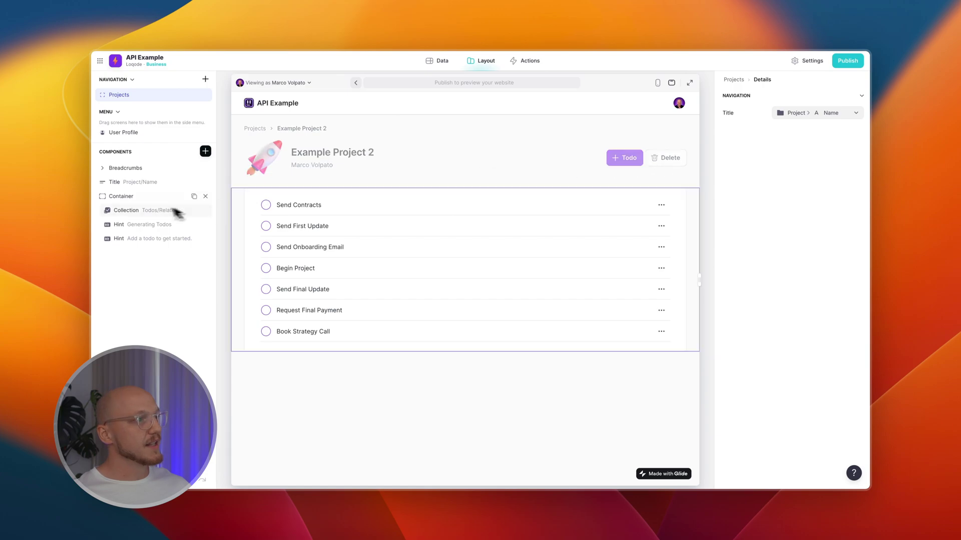
{"action": "left_click", "coordinate": [136, 182]}
{"action": "left_click", "coordinate": [765, 347]}
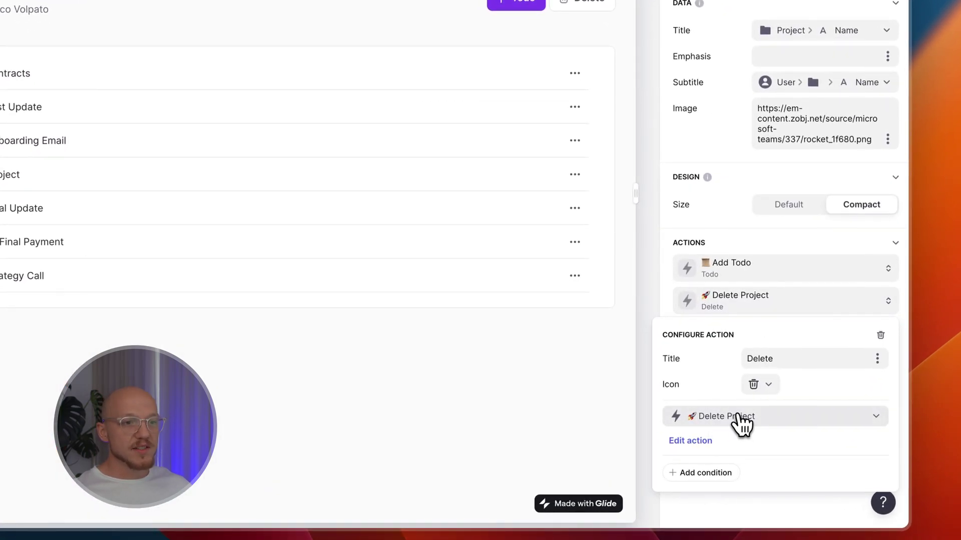
{"action": "left_click", "coordinate": [740, 417]}
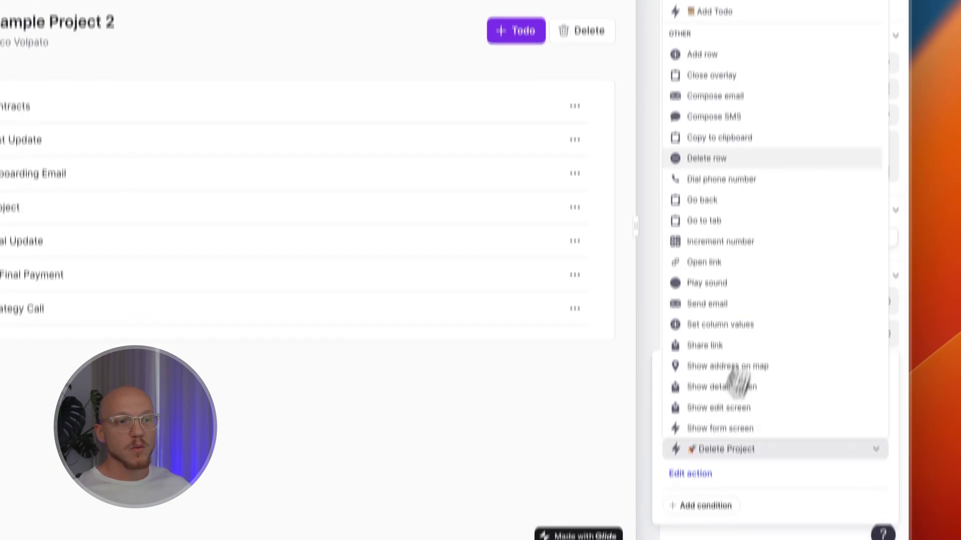
{"action": "left_click", "coordinate": [746, 449]}
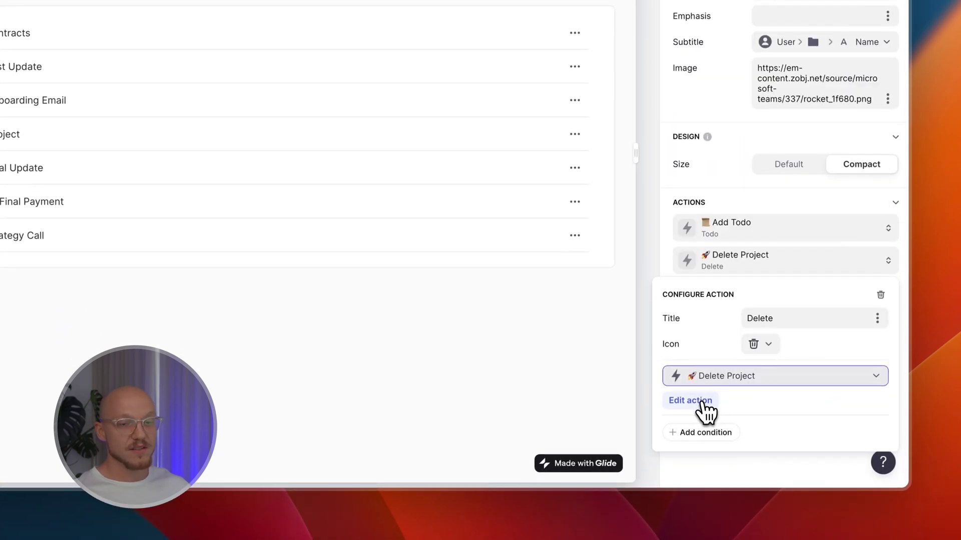
{"action": "left_click", "coordinate": [703, 407]}
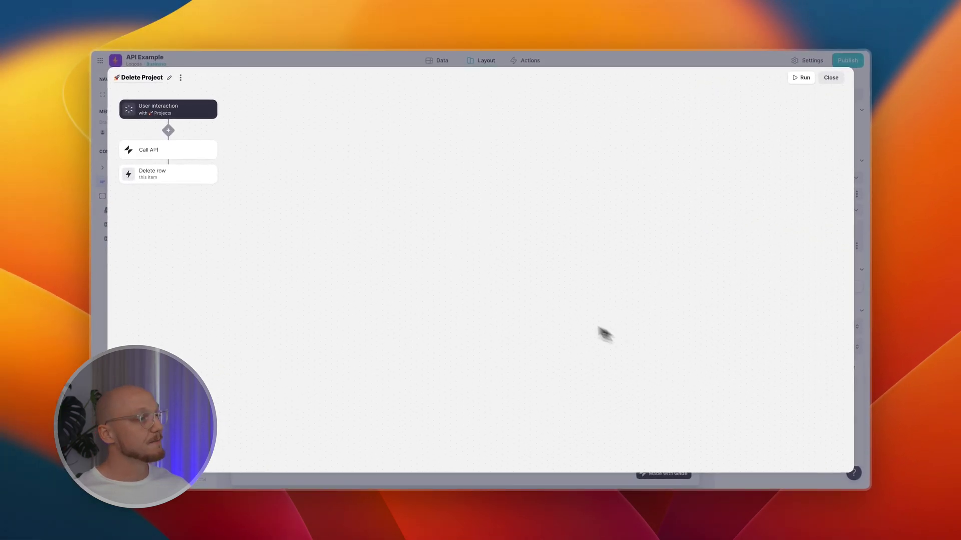
- Review the Delete Project action's Call API headers and its Delete Todos Body source, and close the action unchanged
{"action": "left_click", "coordinate": [188, 155]}
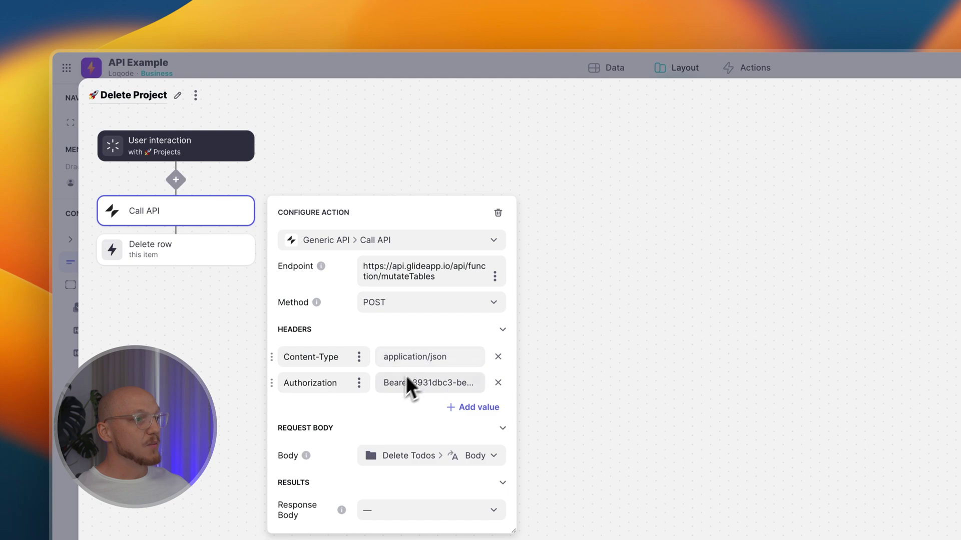
{"action": "left_click", "coordinate": [306, 331]}
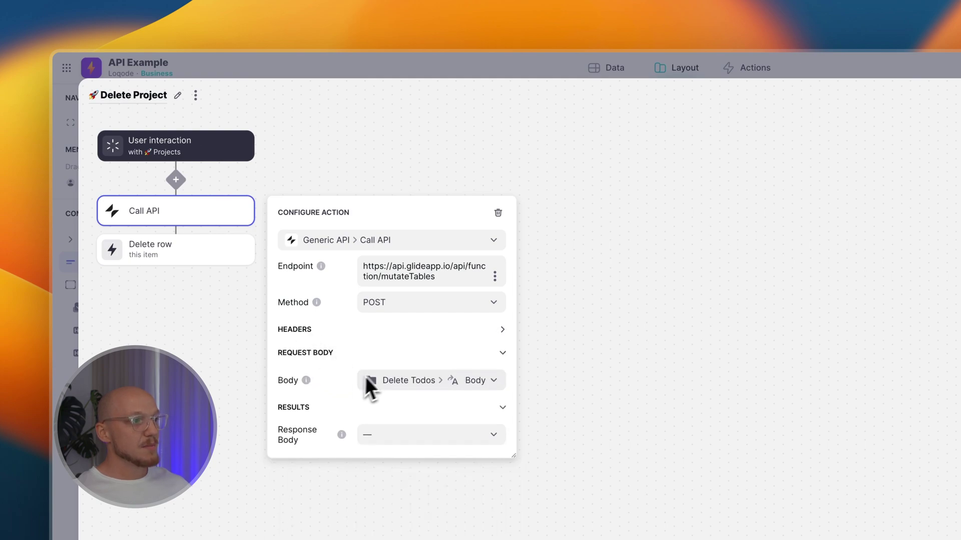
{"action": "left_click", "coordinate": [406, 394]}
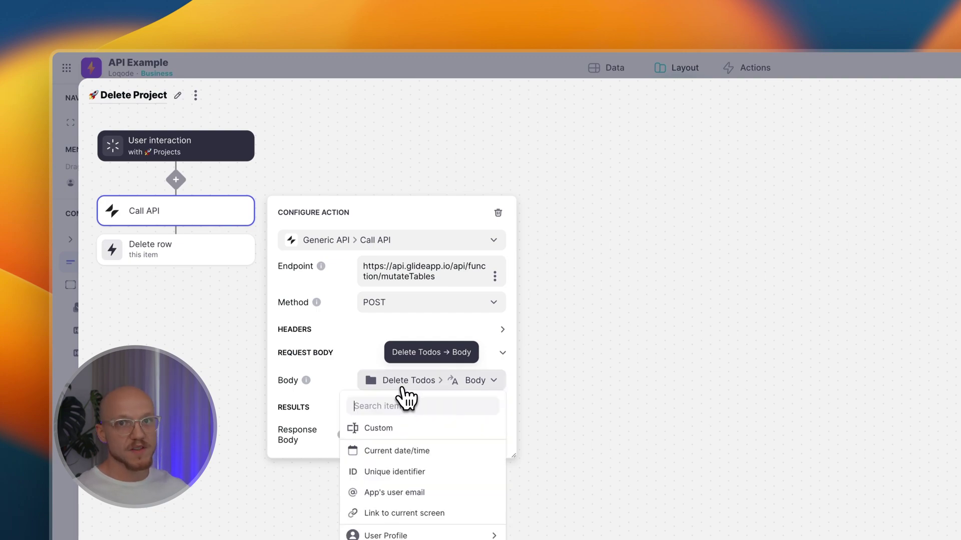
{"action": "left_click", "coordinate": [403, 388]}
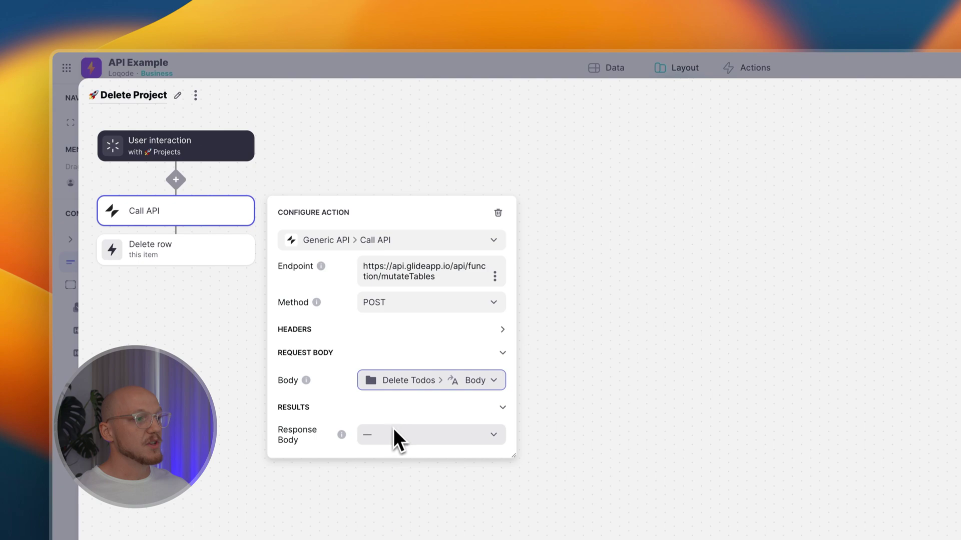
{"action": "left_click", "coordinate": [415, 530]}
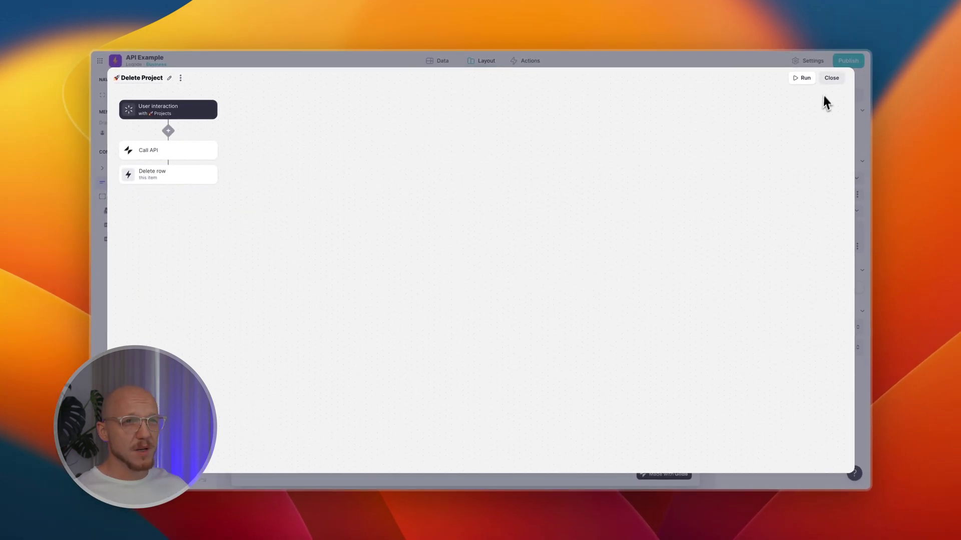
{"action": "left_click", "coordinate": [830, 79]}
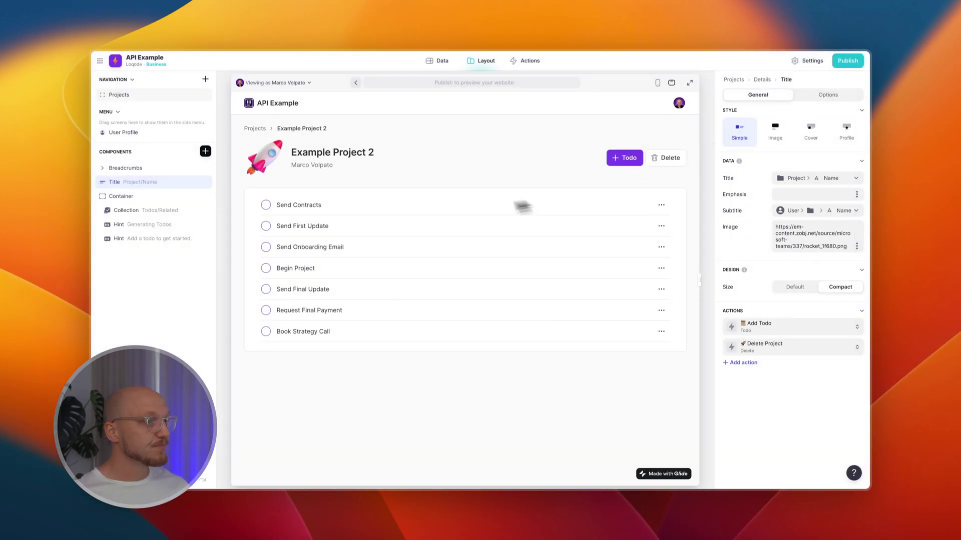
- Delete Example Project 2 and Example Project in the app preview, and check the Todos and Projects tables
{"action": "left_click", "coordinate": [676, 163]}
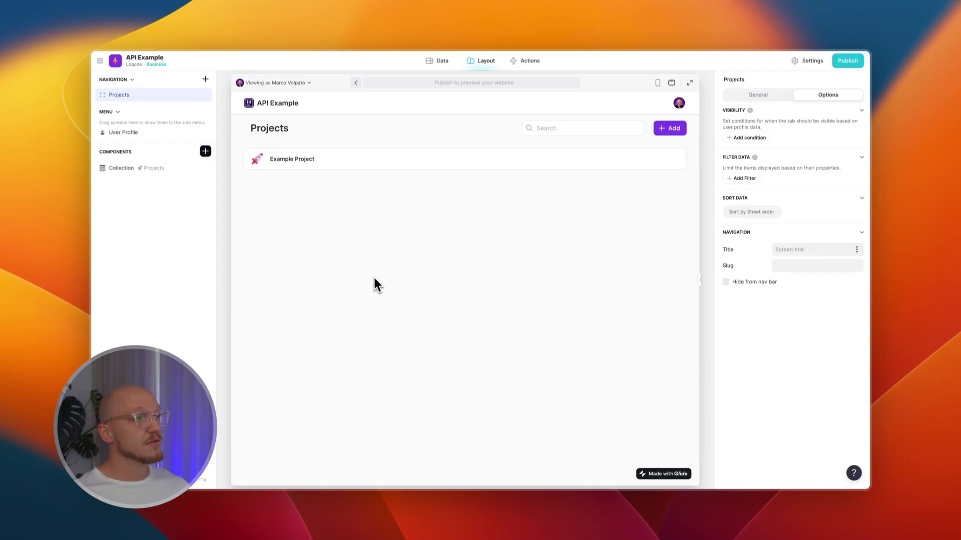
{"action": "left_click", "coordinate": [414, 160]}
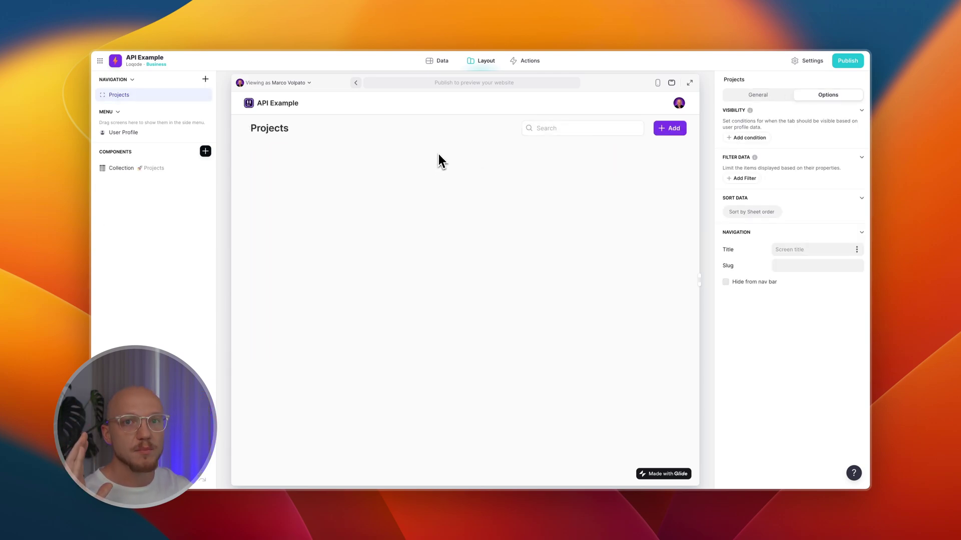
{"action": "left_click", "coordinate": [431, 60]}
{"action": "left_click", "coordinate": [133, 131]}
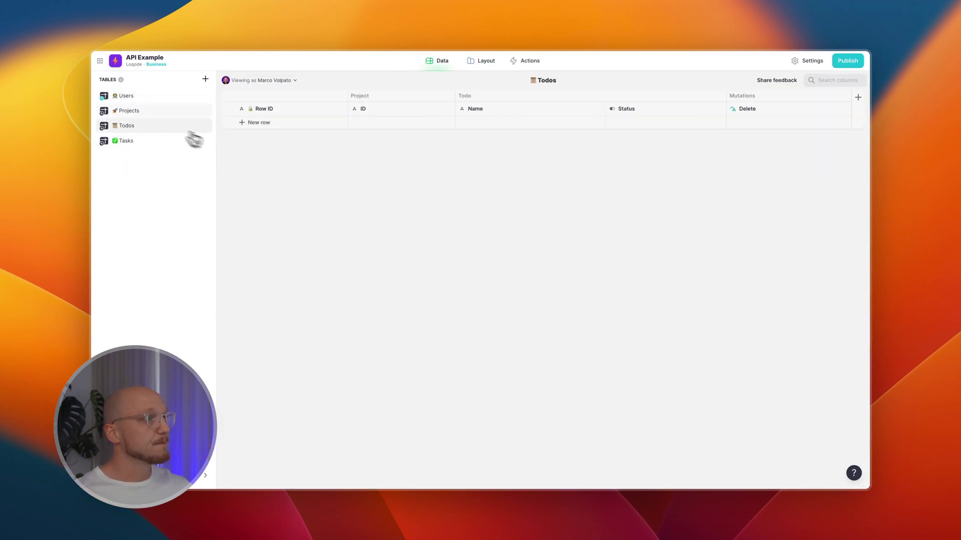
{"action": "left_click", "coordinate": [182, 111]}
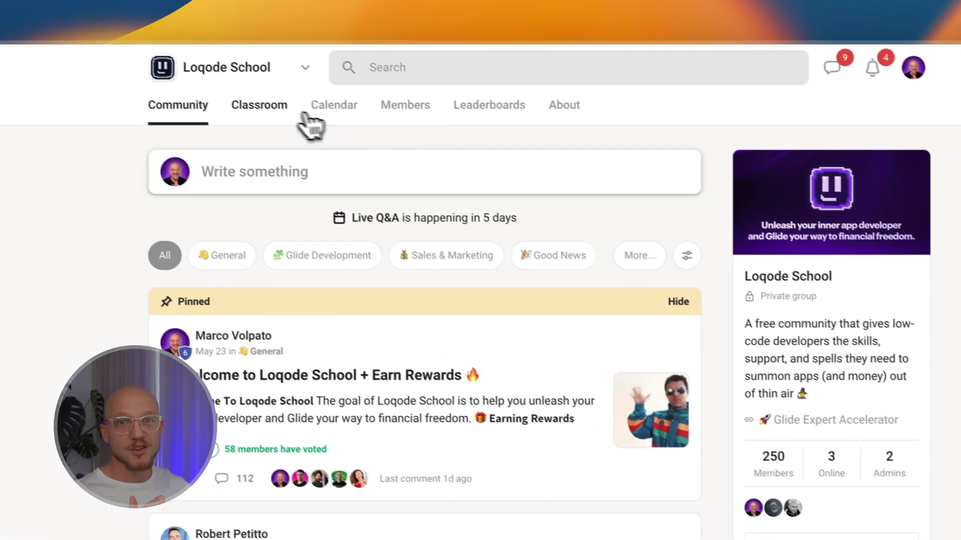
- Switch to the Loqode School community site and browse its Classroom, Calendar, Members, Leaderboards and About pages
{"action": "left_click", "coordinate": [95, 12]}
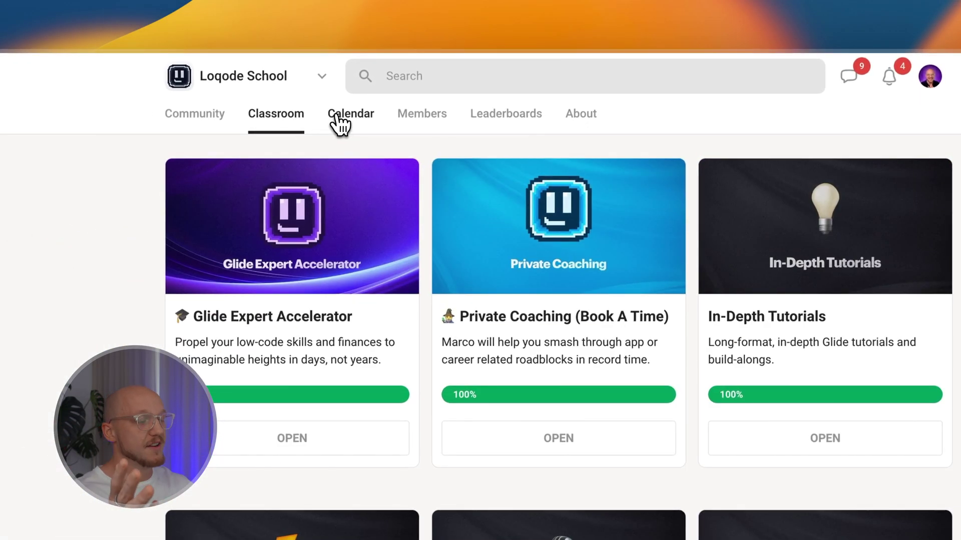
{"action": "left_click", "coordinate": [148, 11]}
{"action": "left_click", "coordinate": [427, 116]}
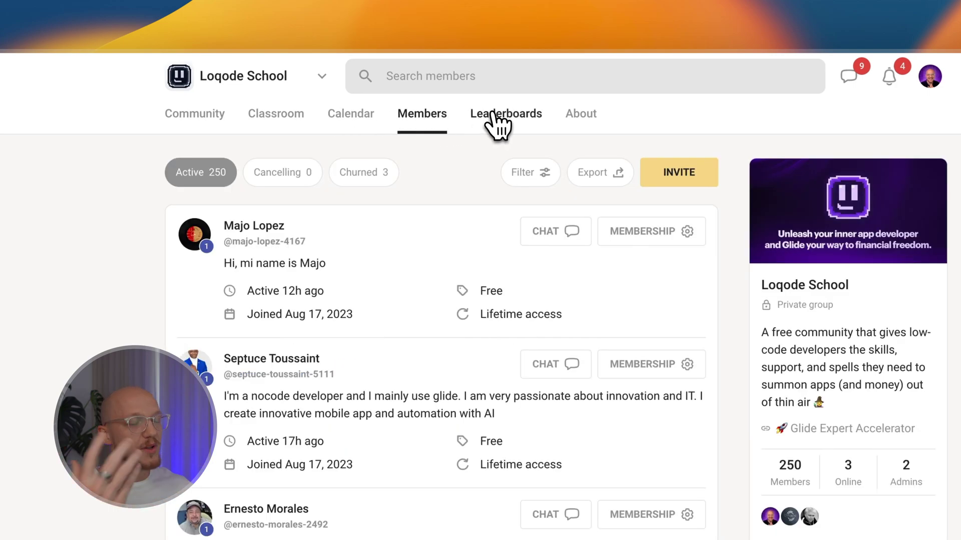
{"action": "left_click", "coordinate": [494, 117]}
{"action": "left_click", "coordinate": [577, 119]}
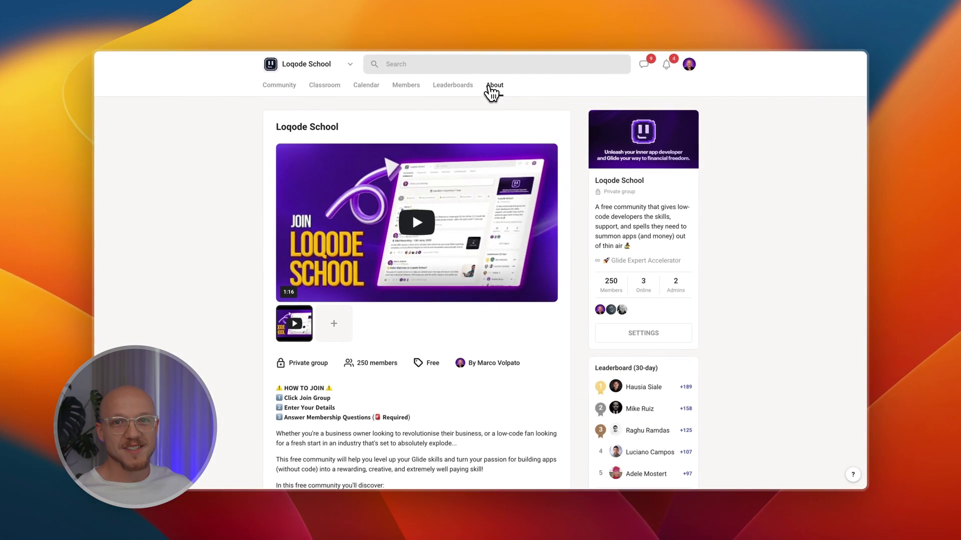